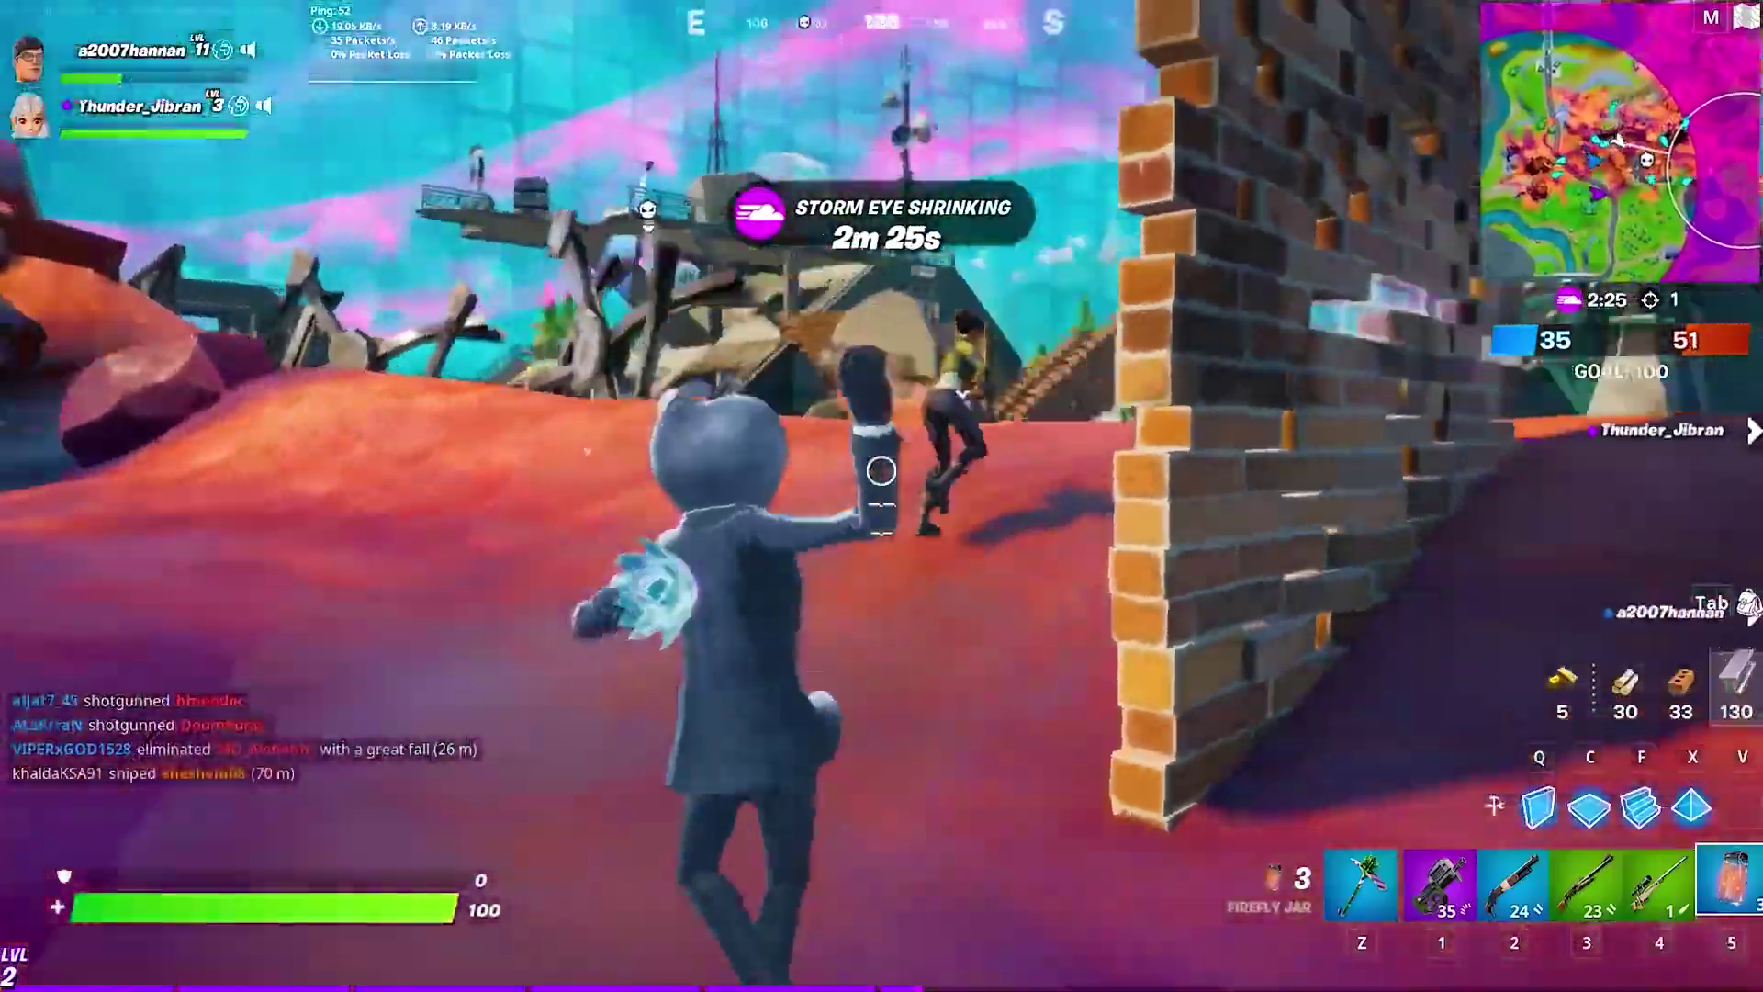
{"action": "key", "text": "1"}
{"action": "left_click", "coordinate": [881, 496]}
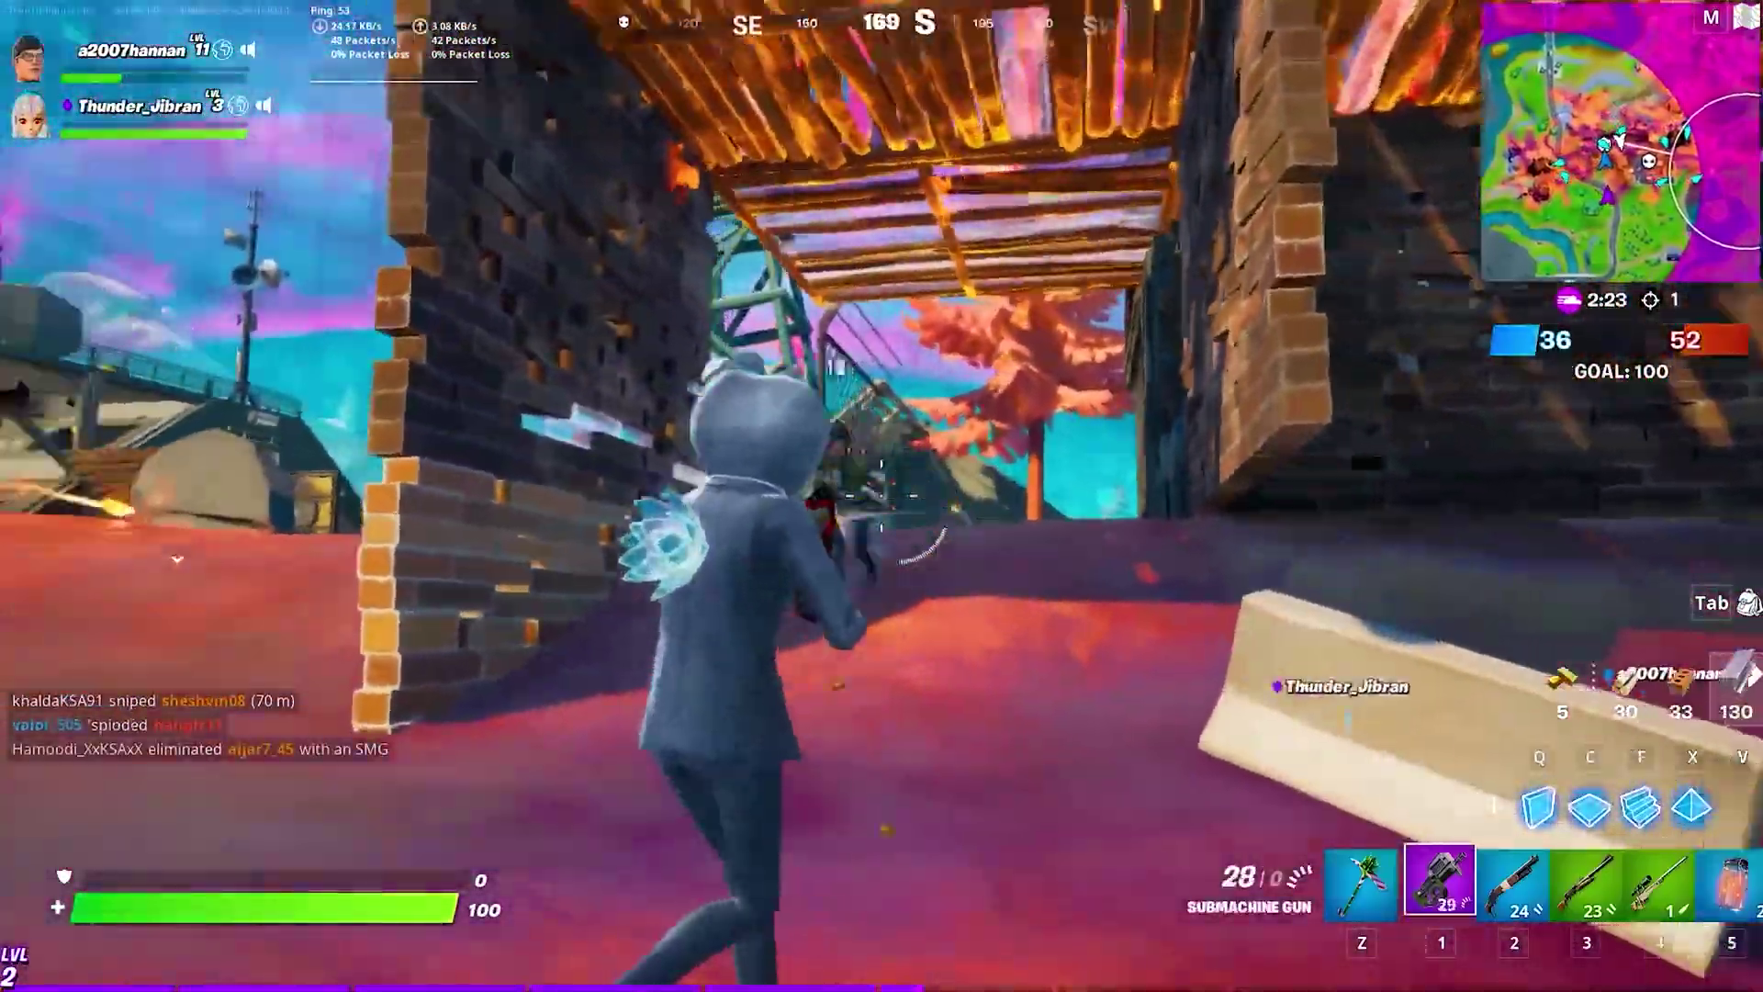
{"action": "key", "text": "w"}
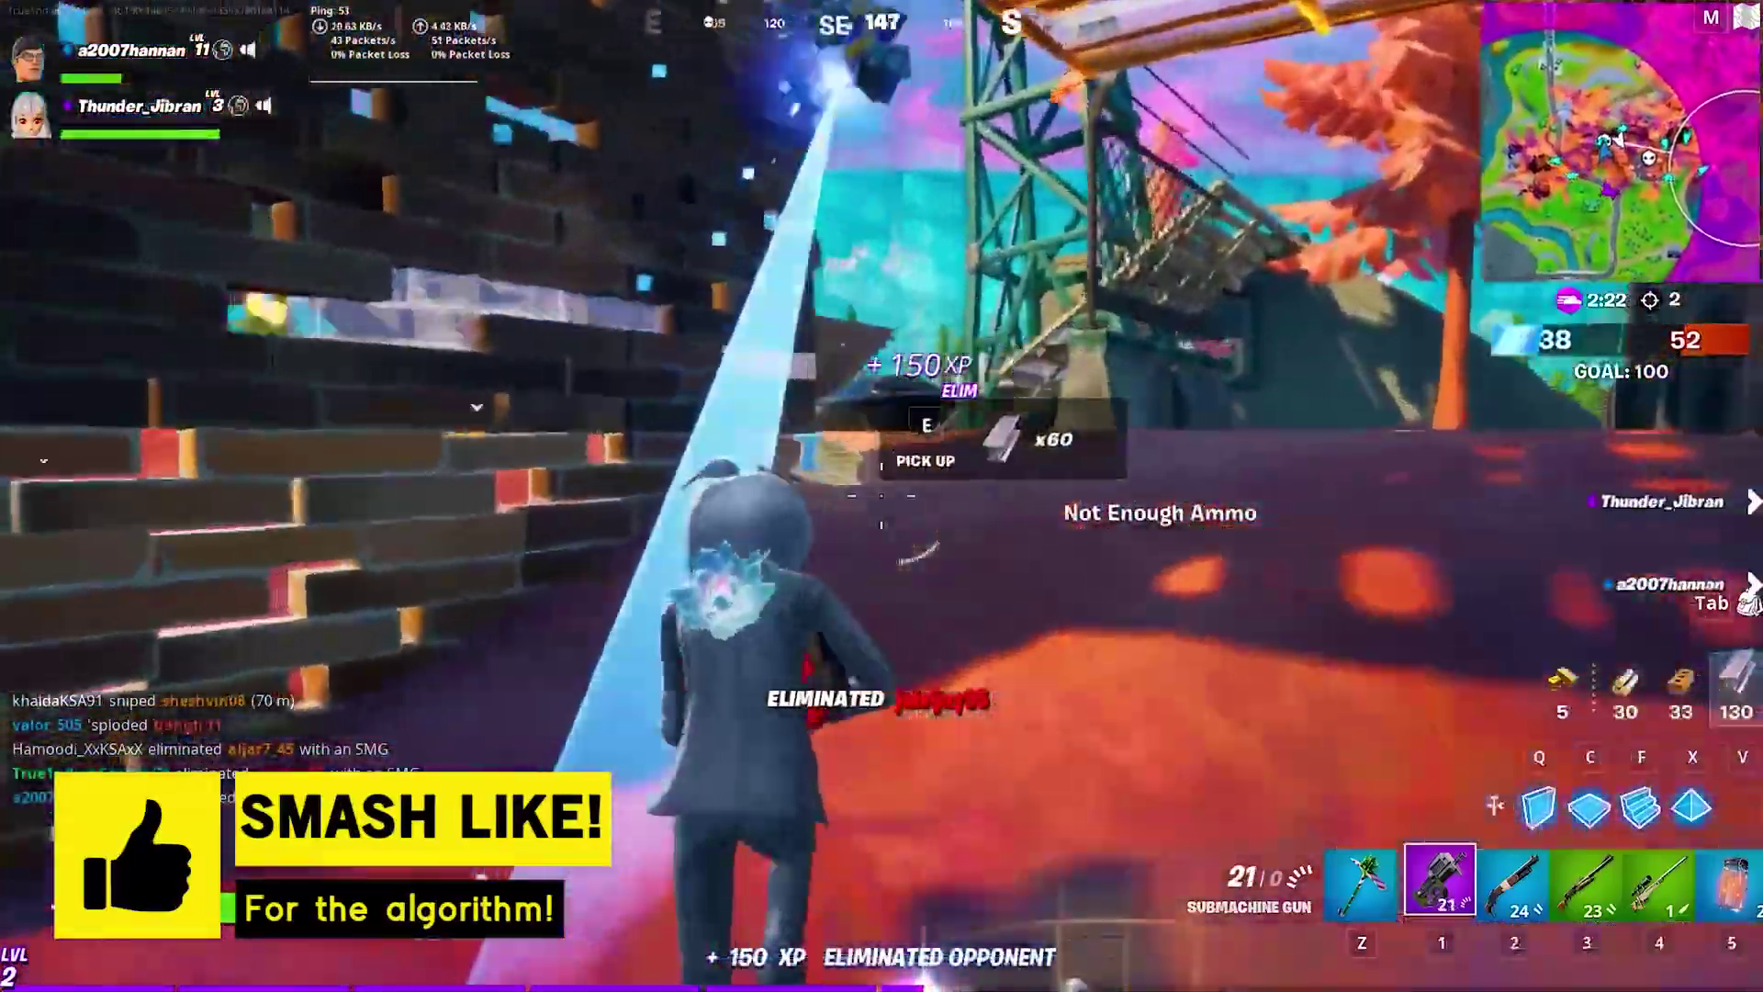
{"action": "key", "text": "w"}
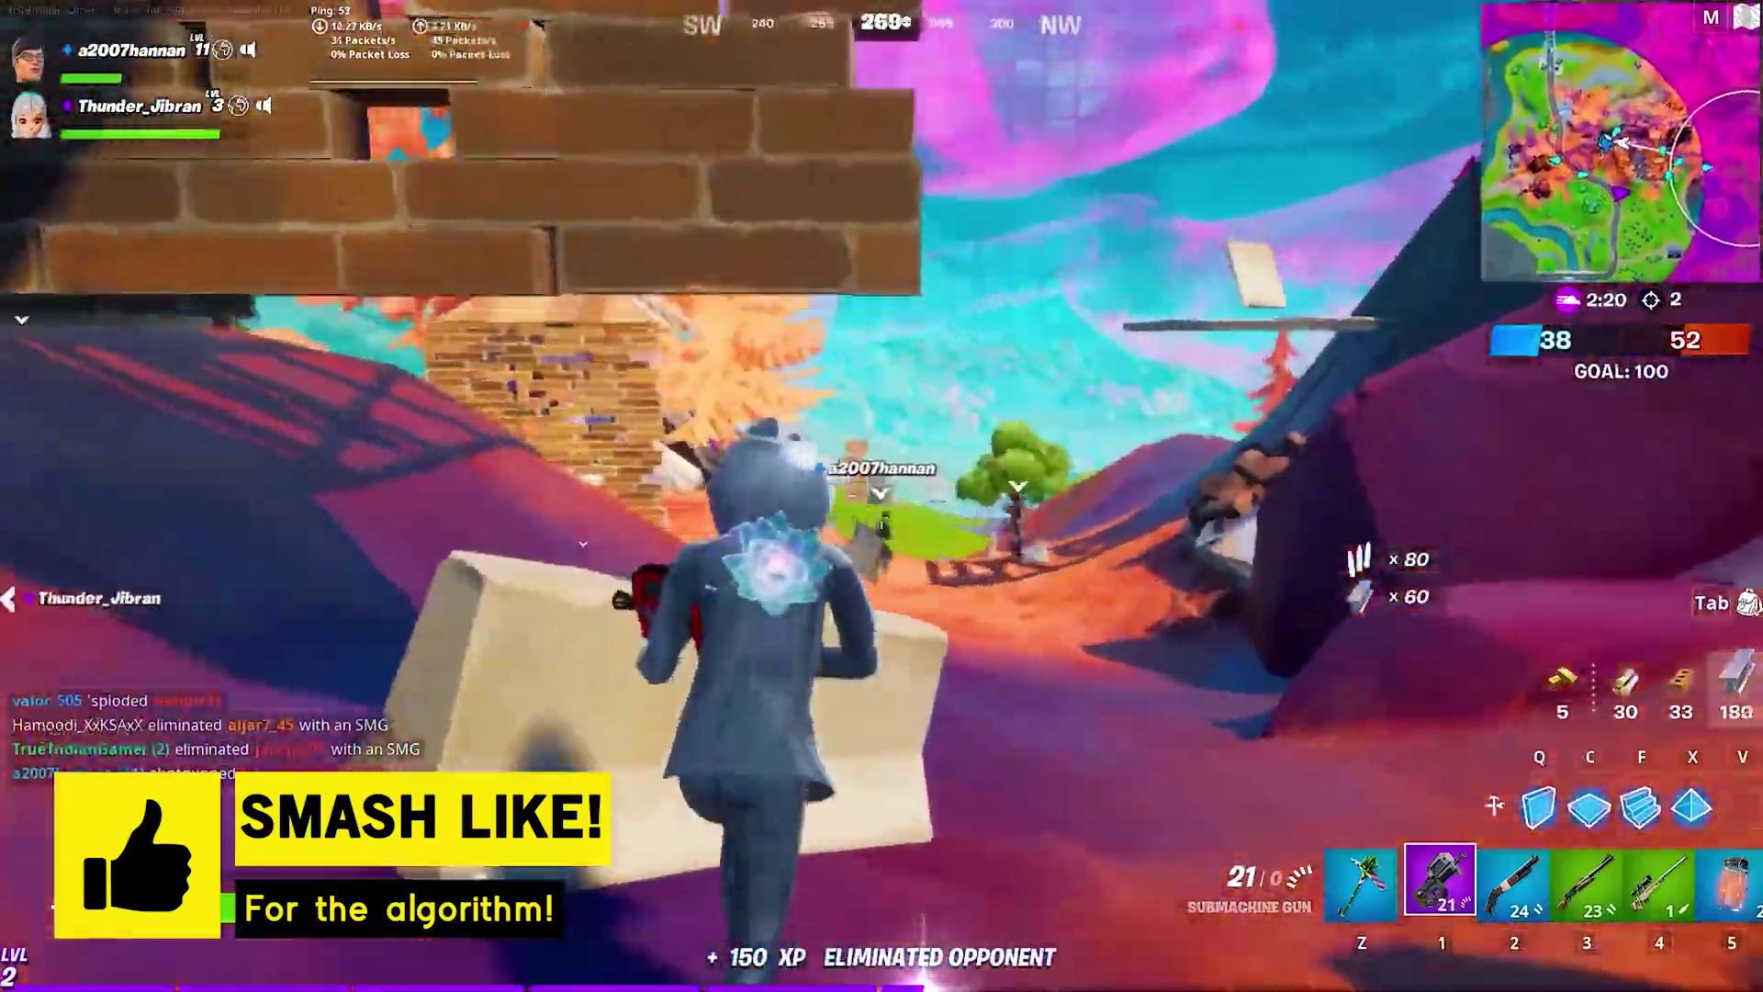
{"action": "key", "text": "w"}
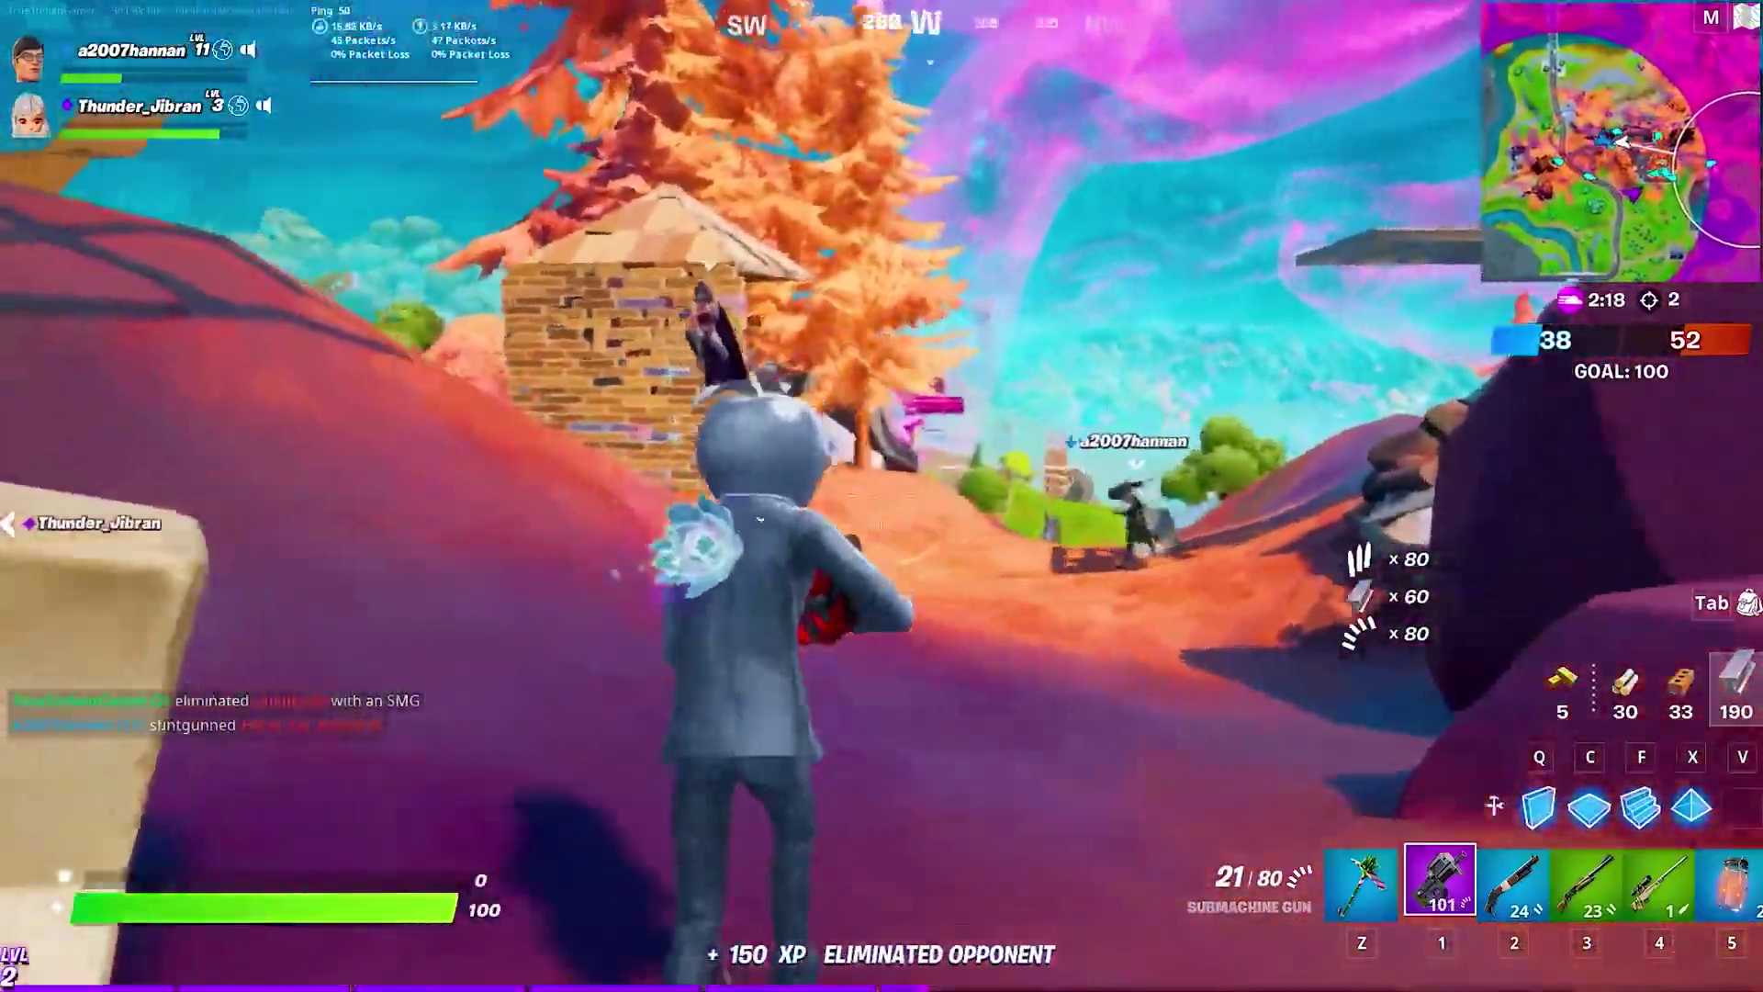
{"action": "key", "text": "5"}
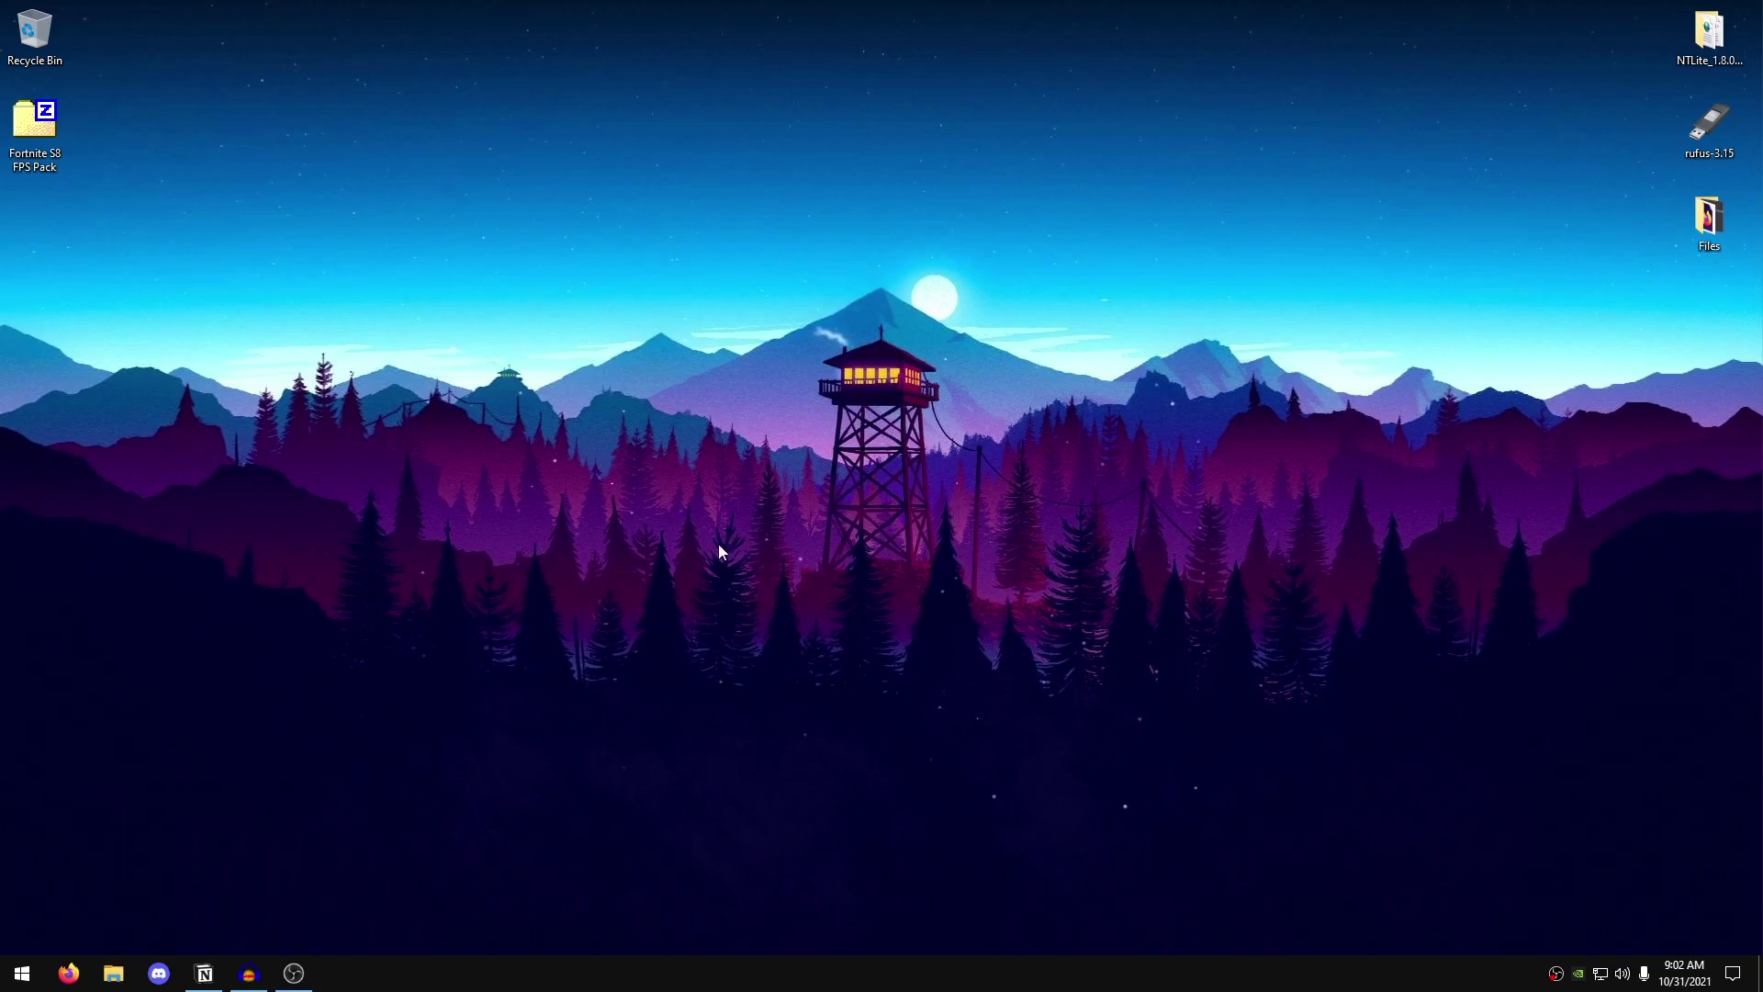
- Open the Create a restore point settings and confirm the system protection configuration of Local Disk (C:) with protection turned on
{"action": "key", "text": "super"}
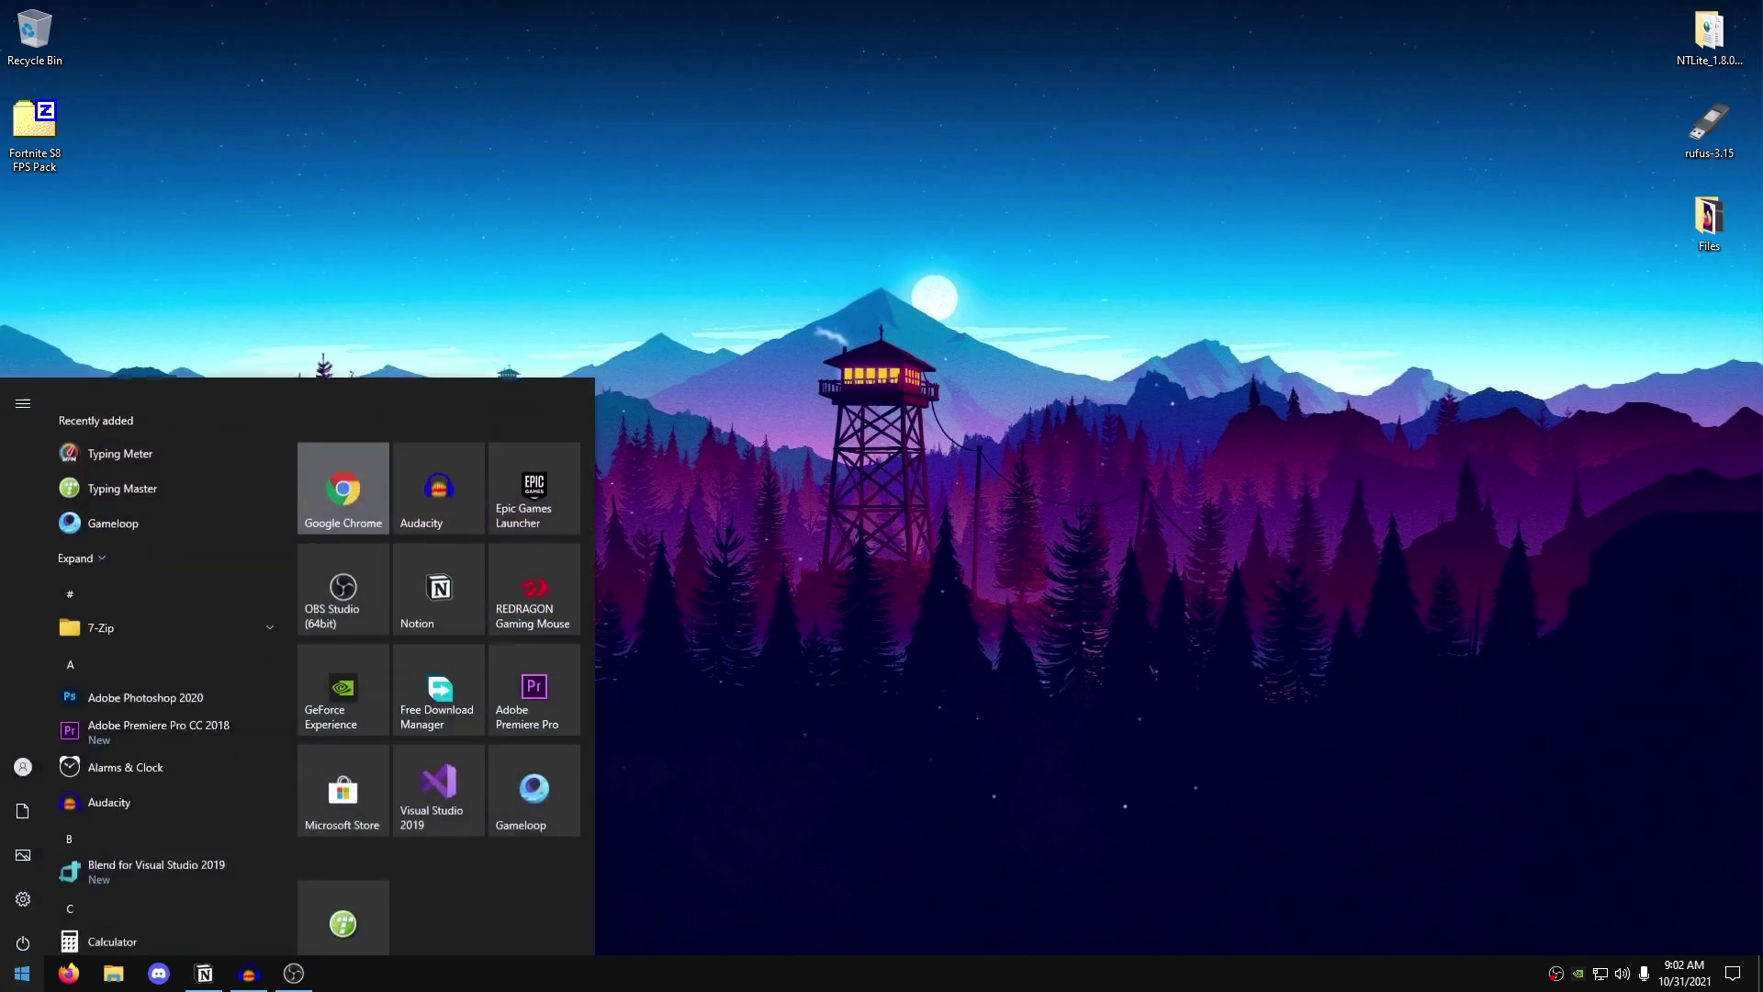
{"action": "type", "text": "crea"}
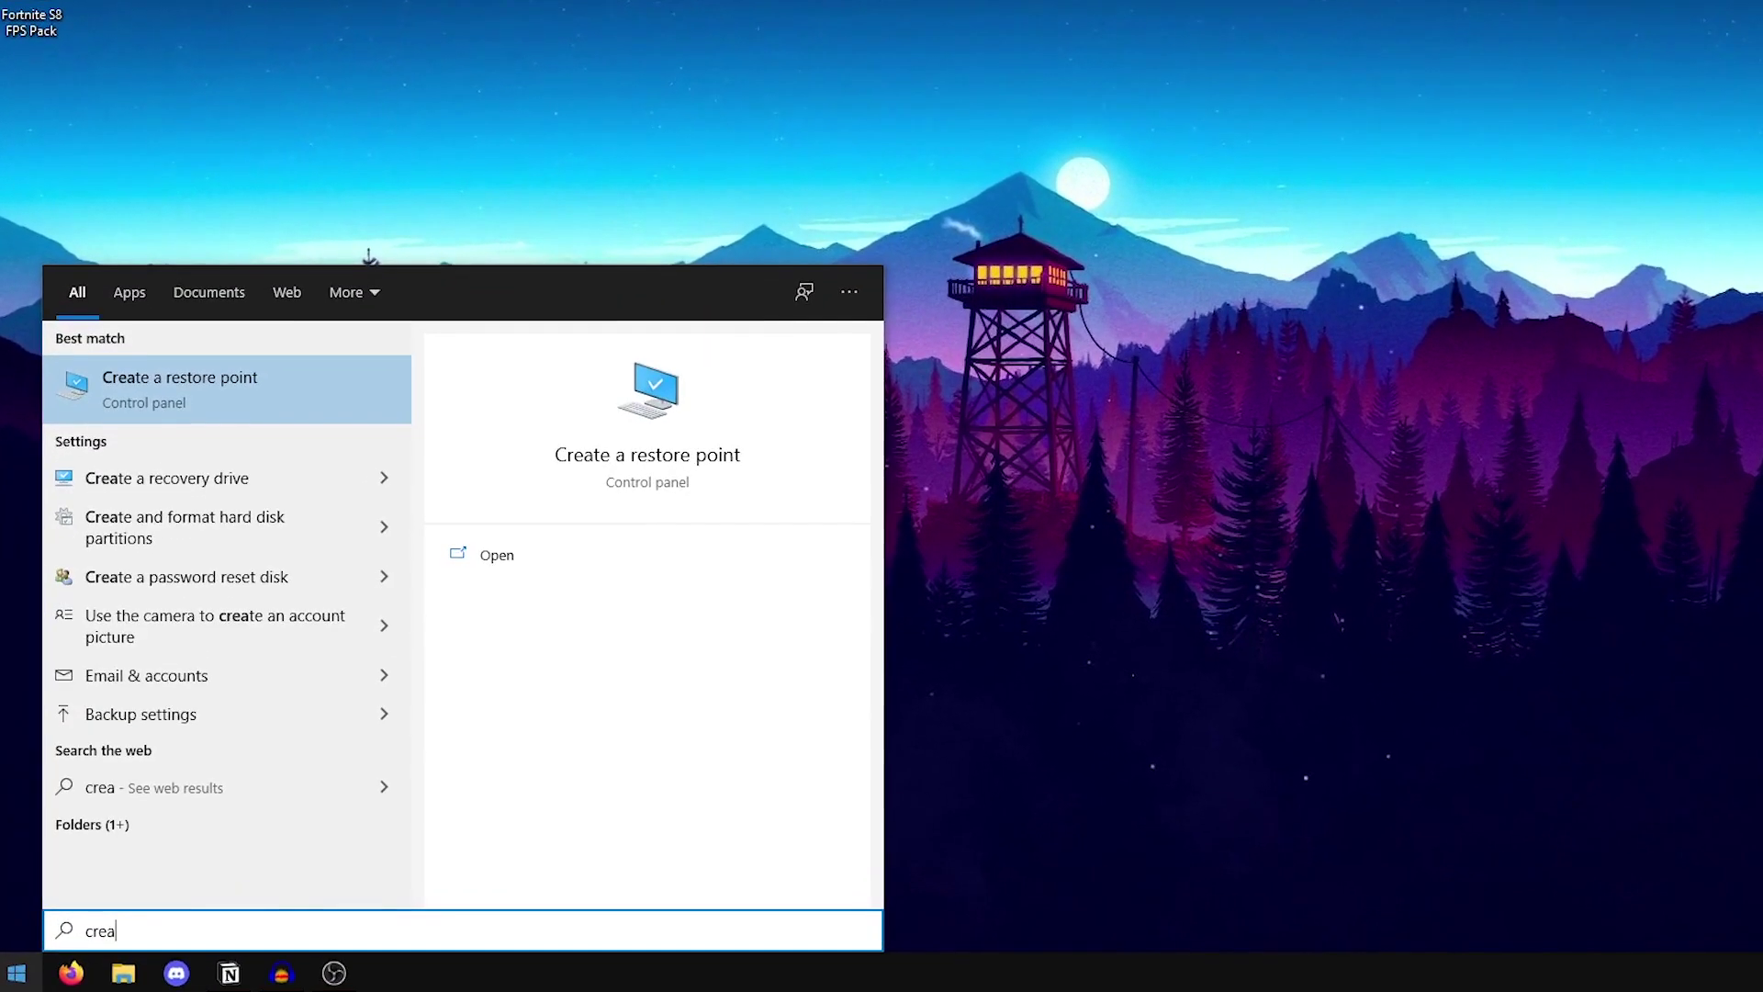
{"action": "left_click", "coordinate": [241, 391]}
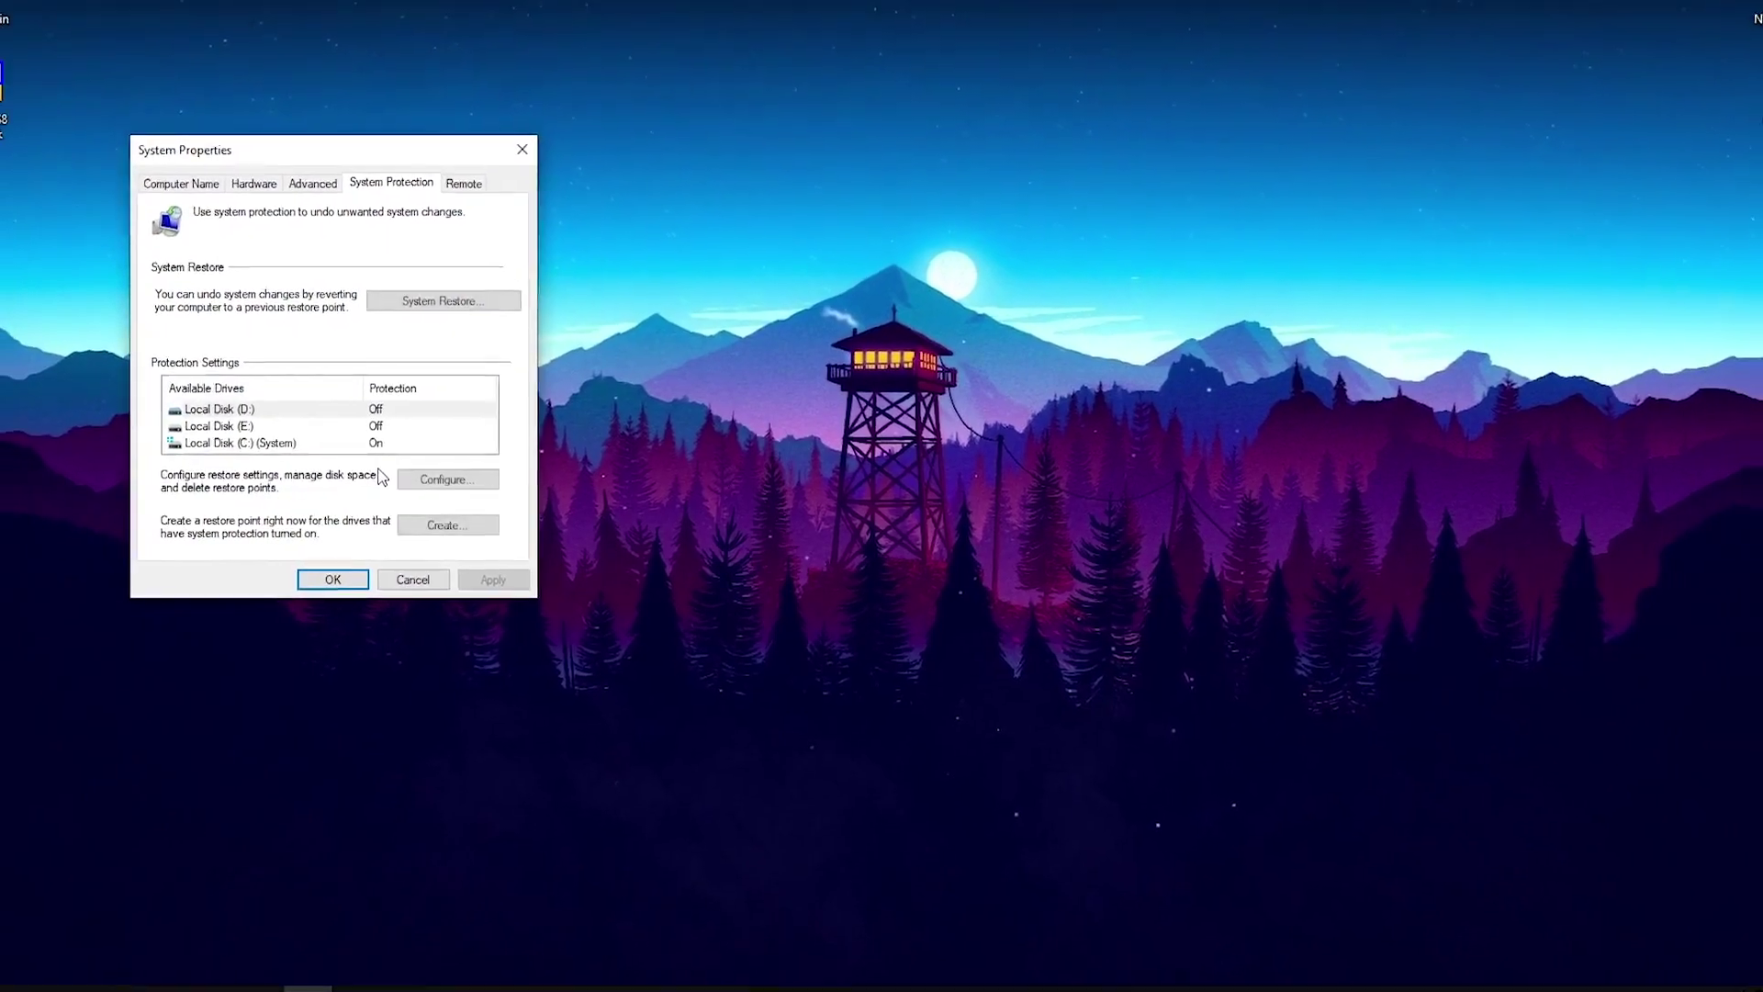
{"action": "left_click", "coordinate": [273, 442]}
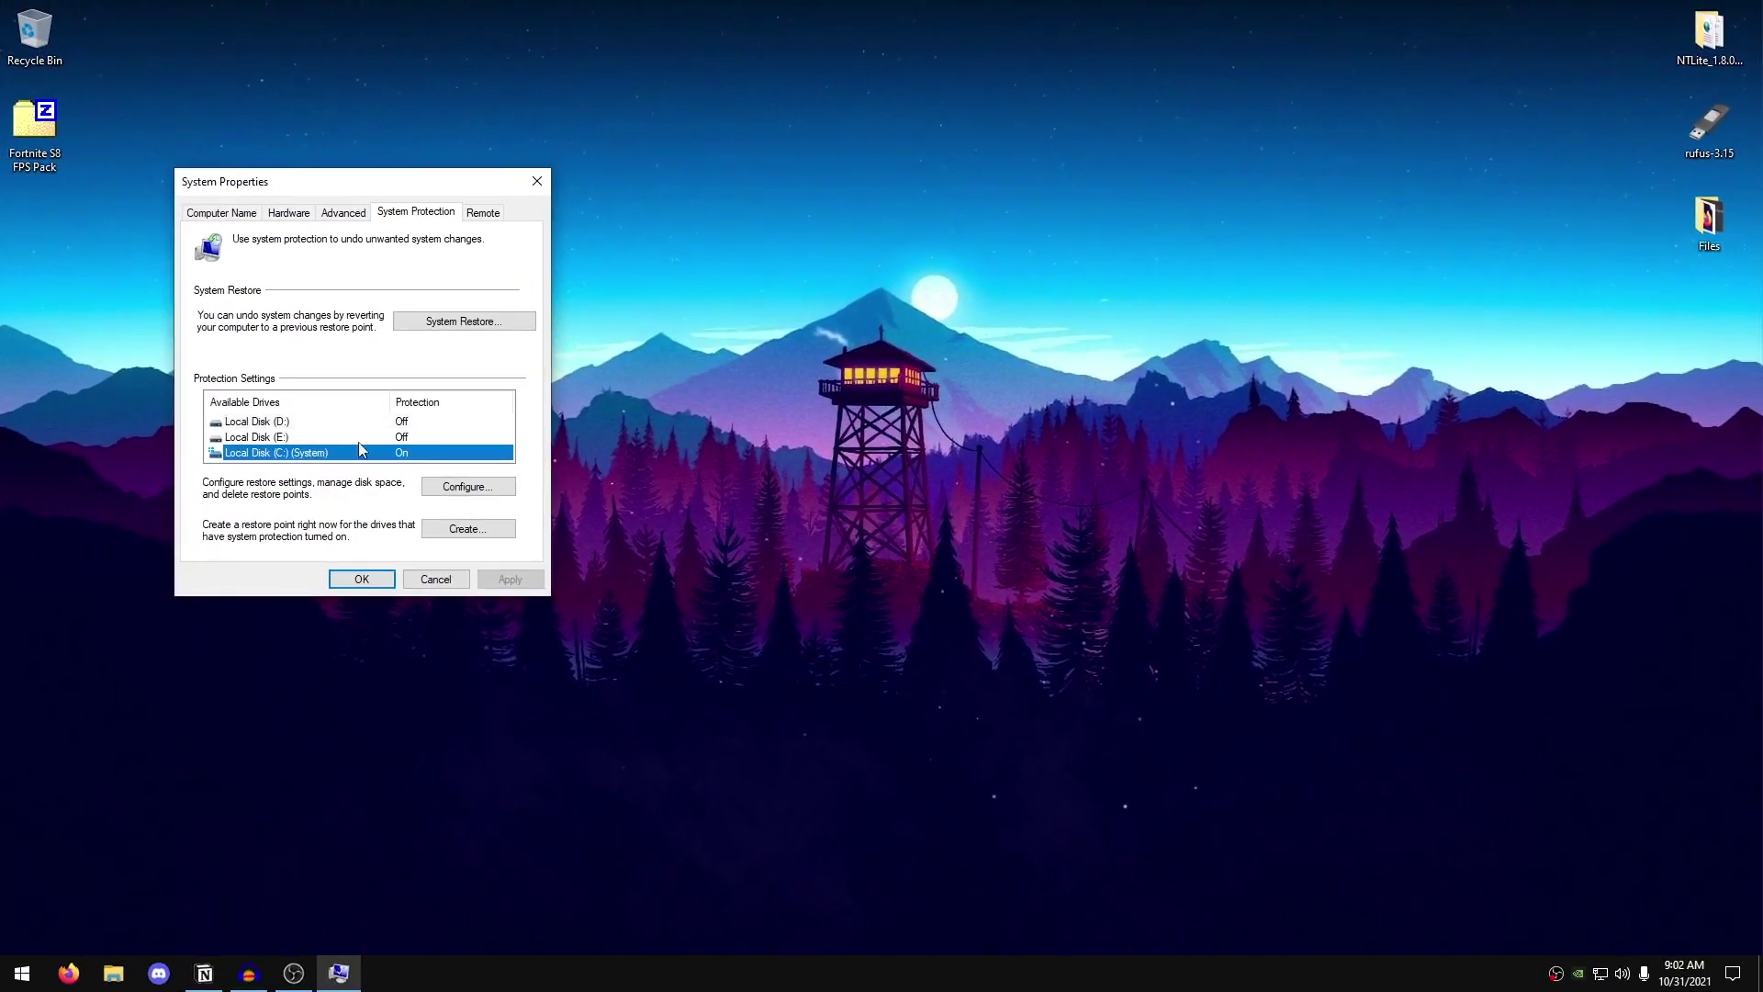
{"action": "left_click", "coordinate": [467, 488]}
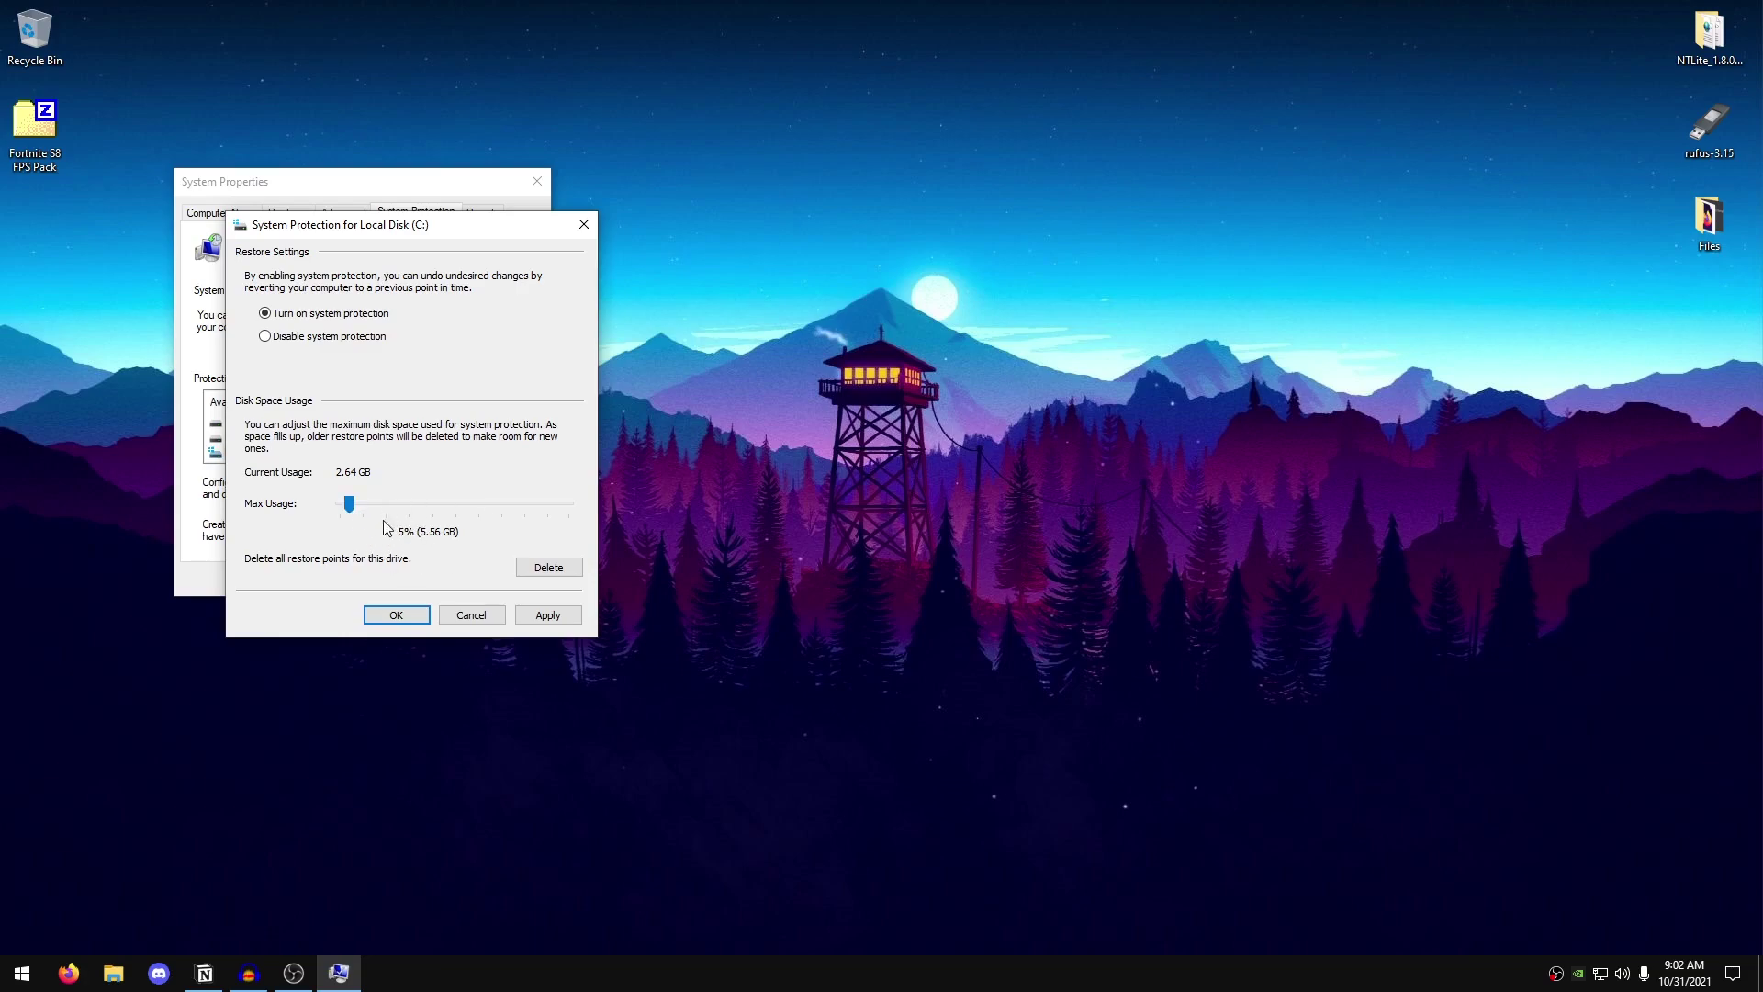
{"action": "left_click", "coordinate": [396, 622]}
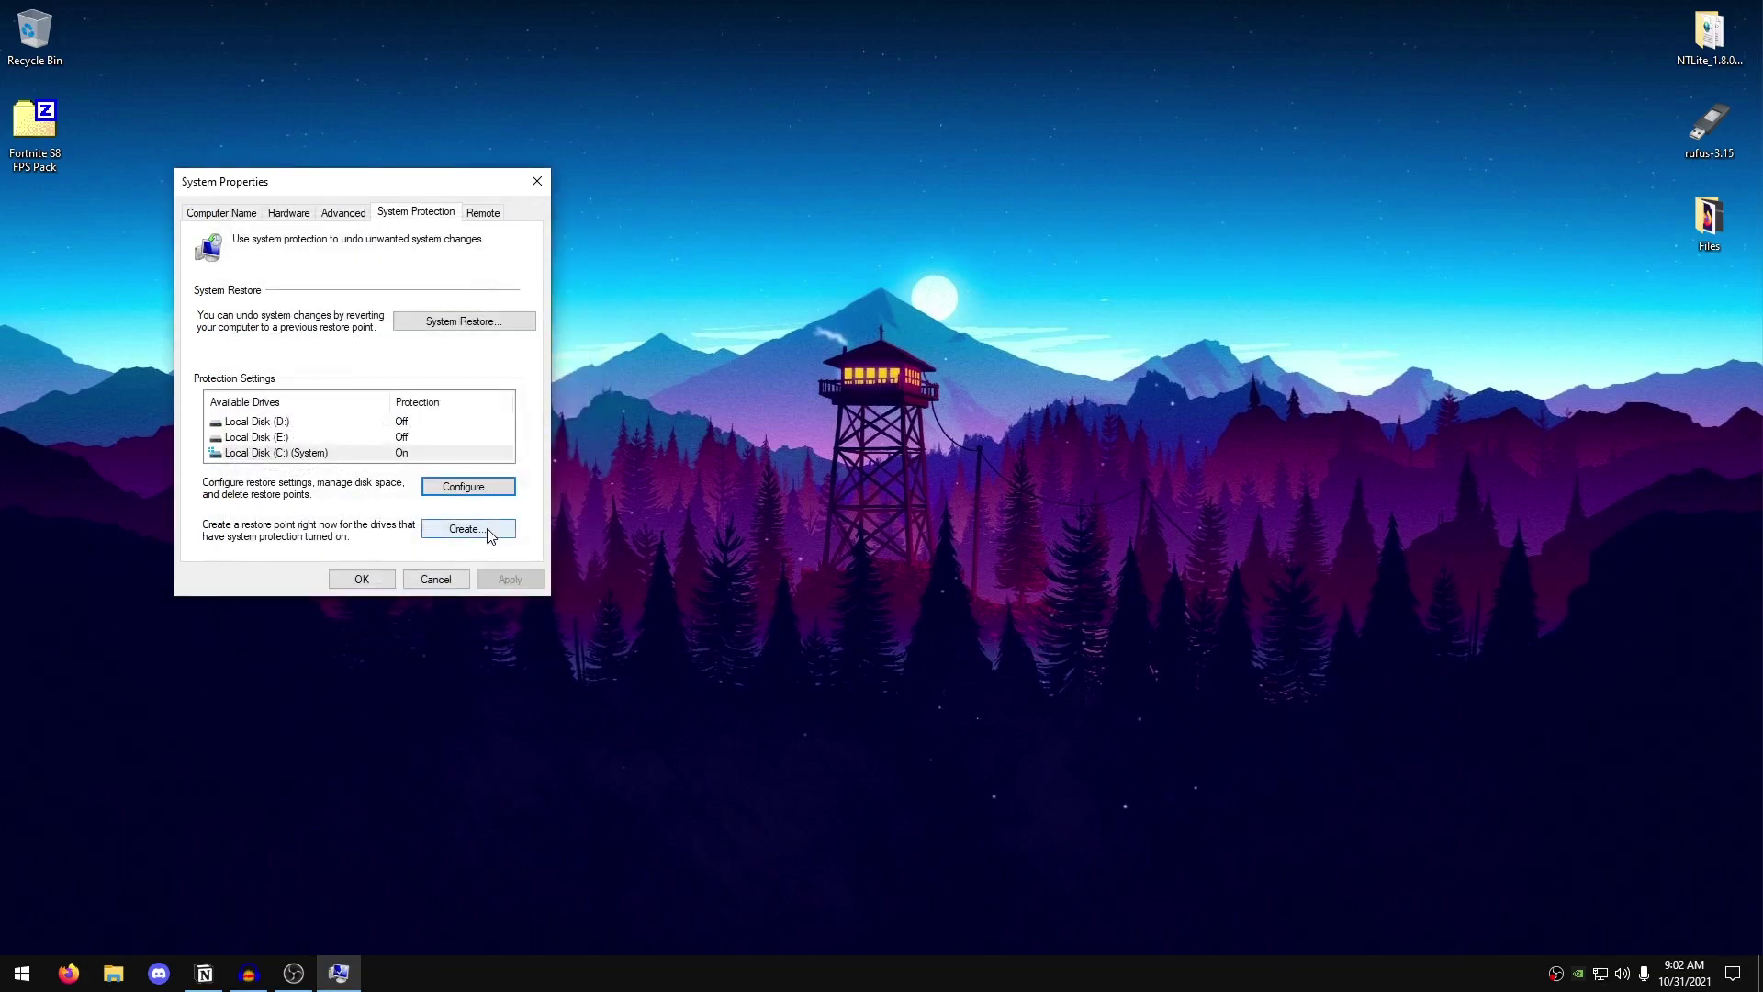
- Create a restore point described as "Back" and close System Properties once it is finished
{"action": "left_click", "coordinate": [468, 529]}
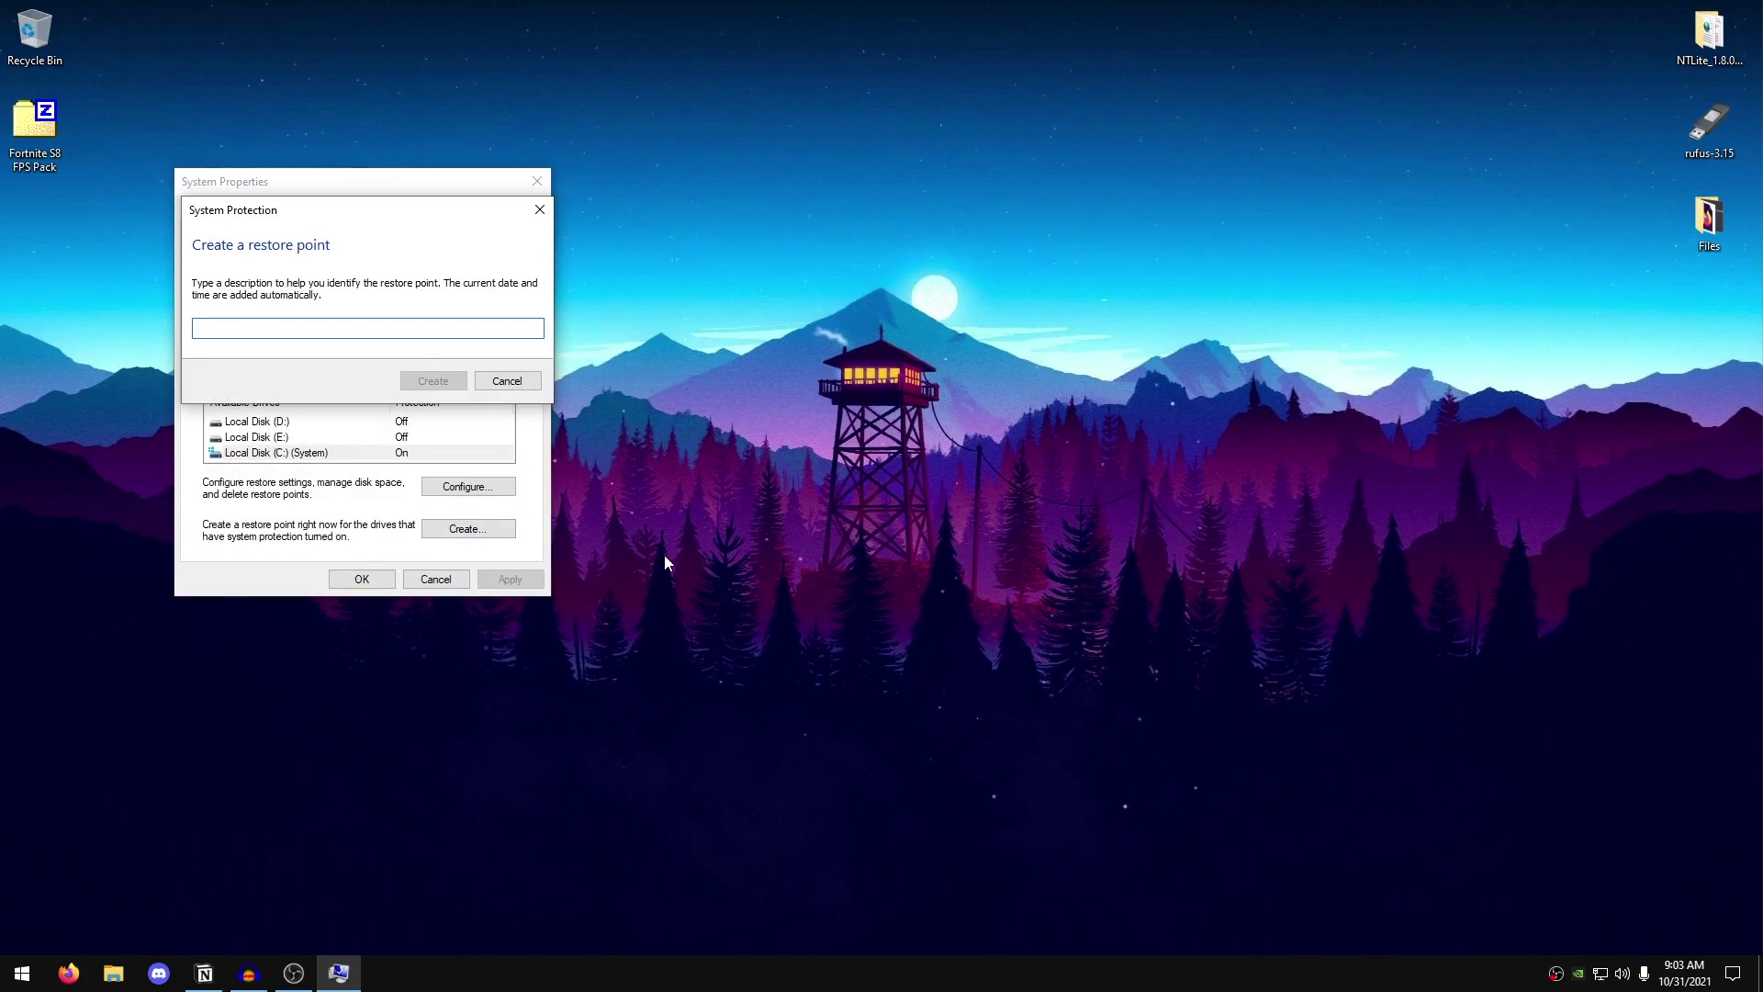
{"action": "type", "text": "Back"}
{"action": "key", "text": "Return"}
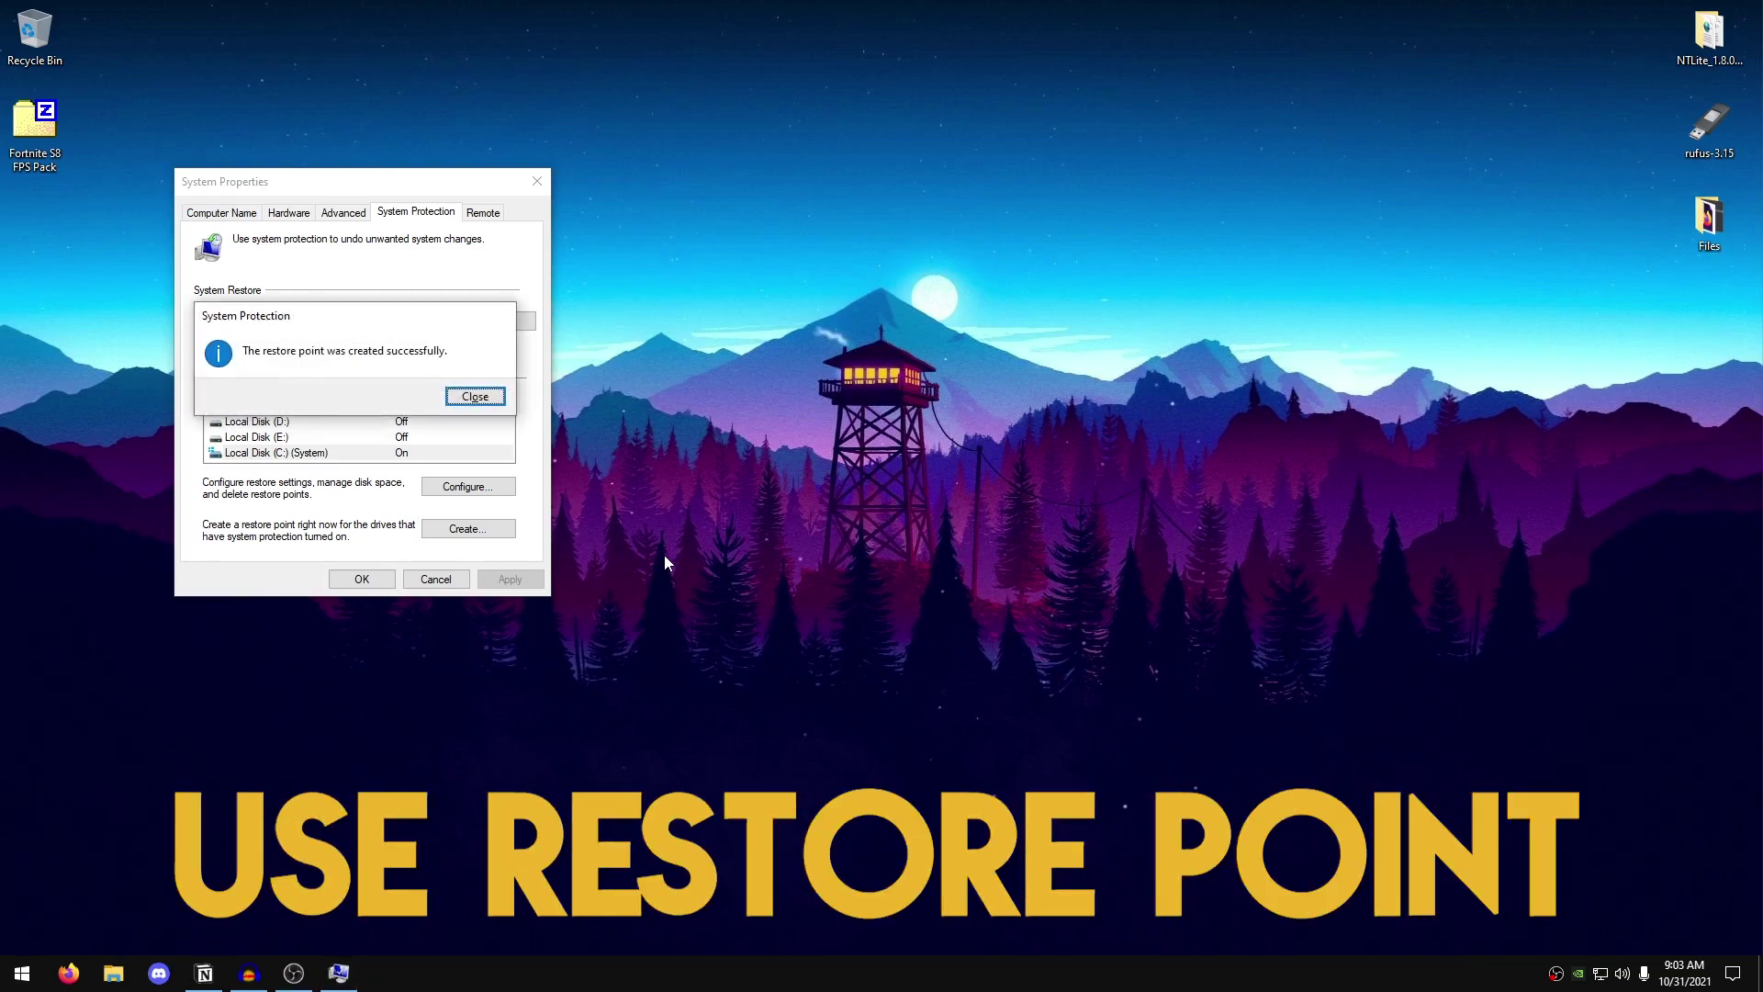
{"action": "left_click", "coordinate": [475, 395]}
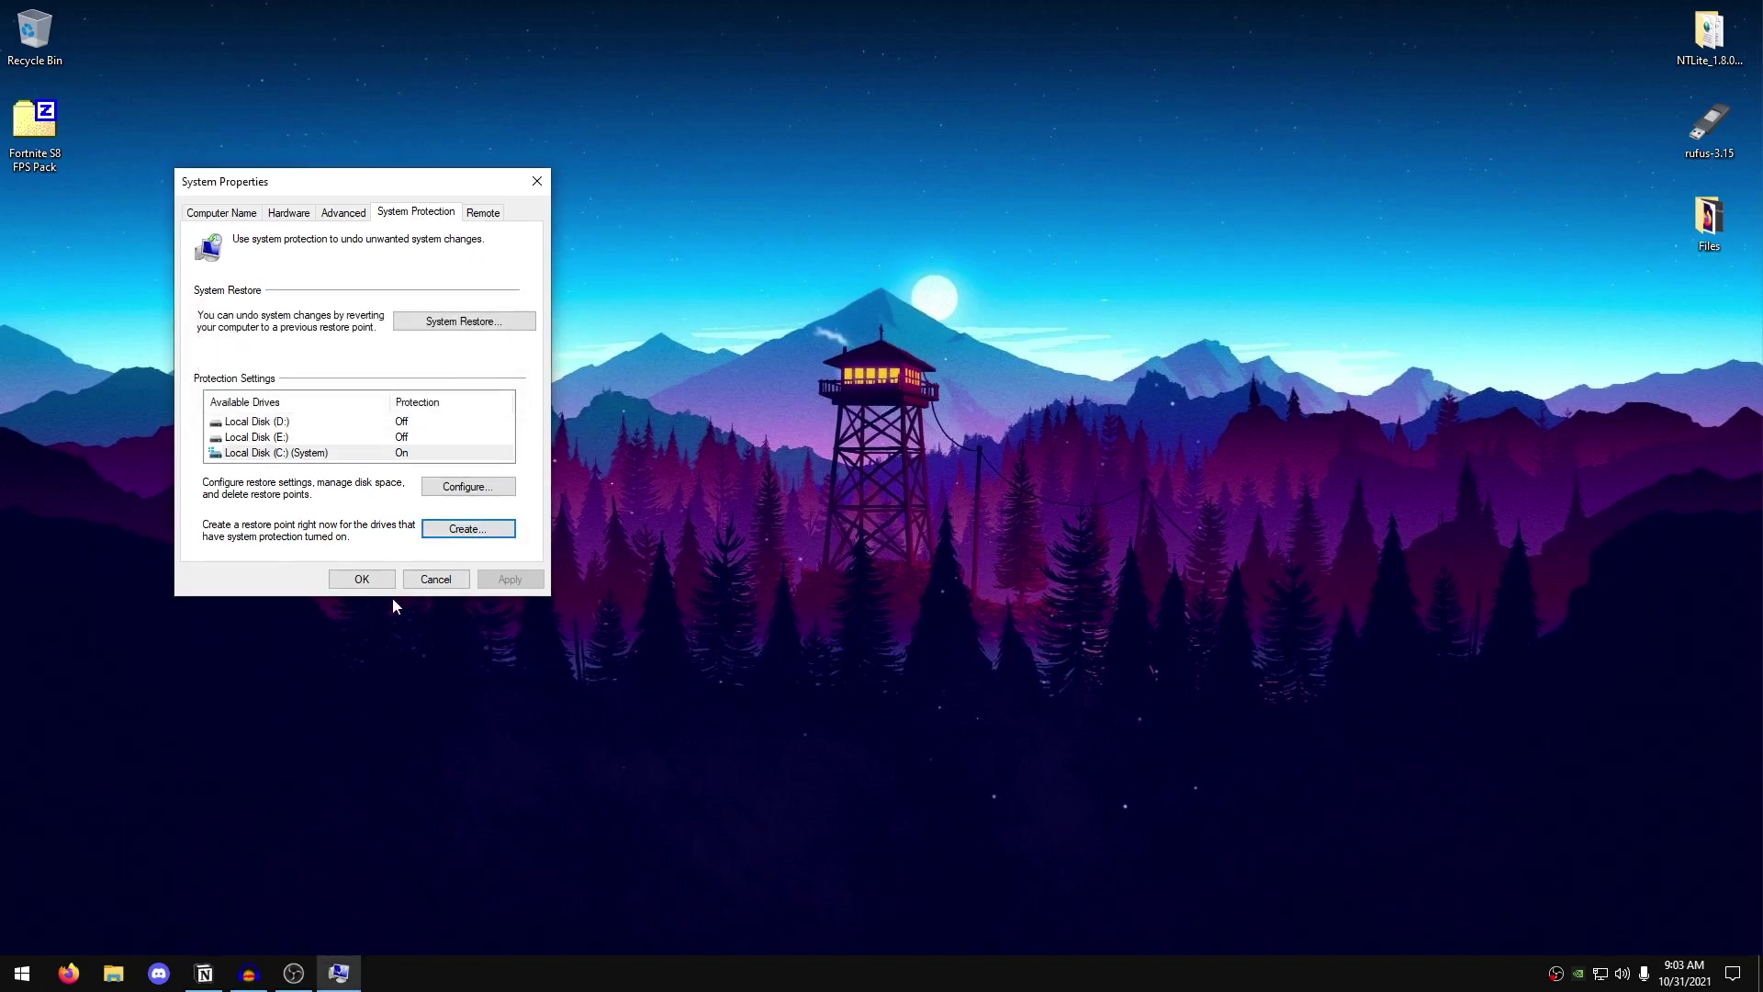
{"action": "left_click", "coordinate": [364, 578]}
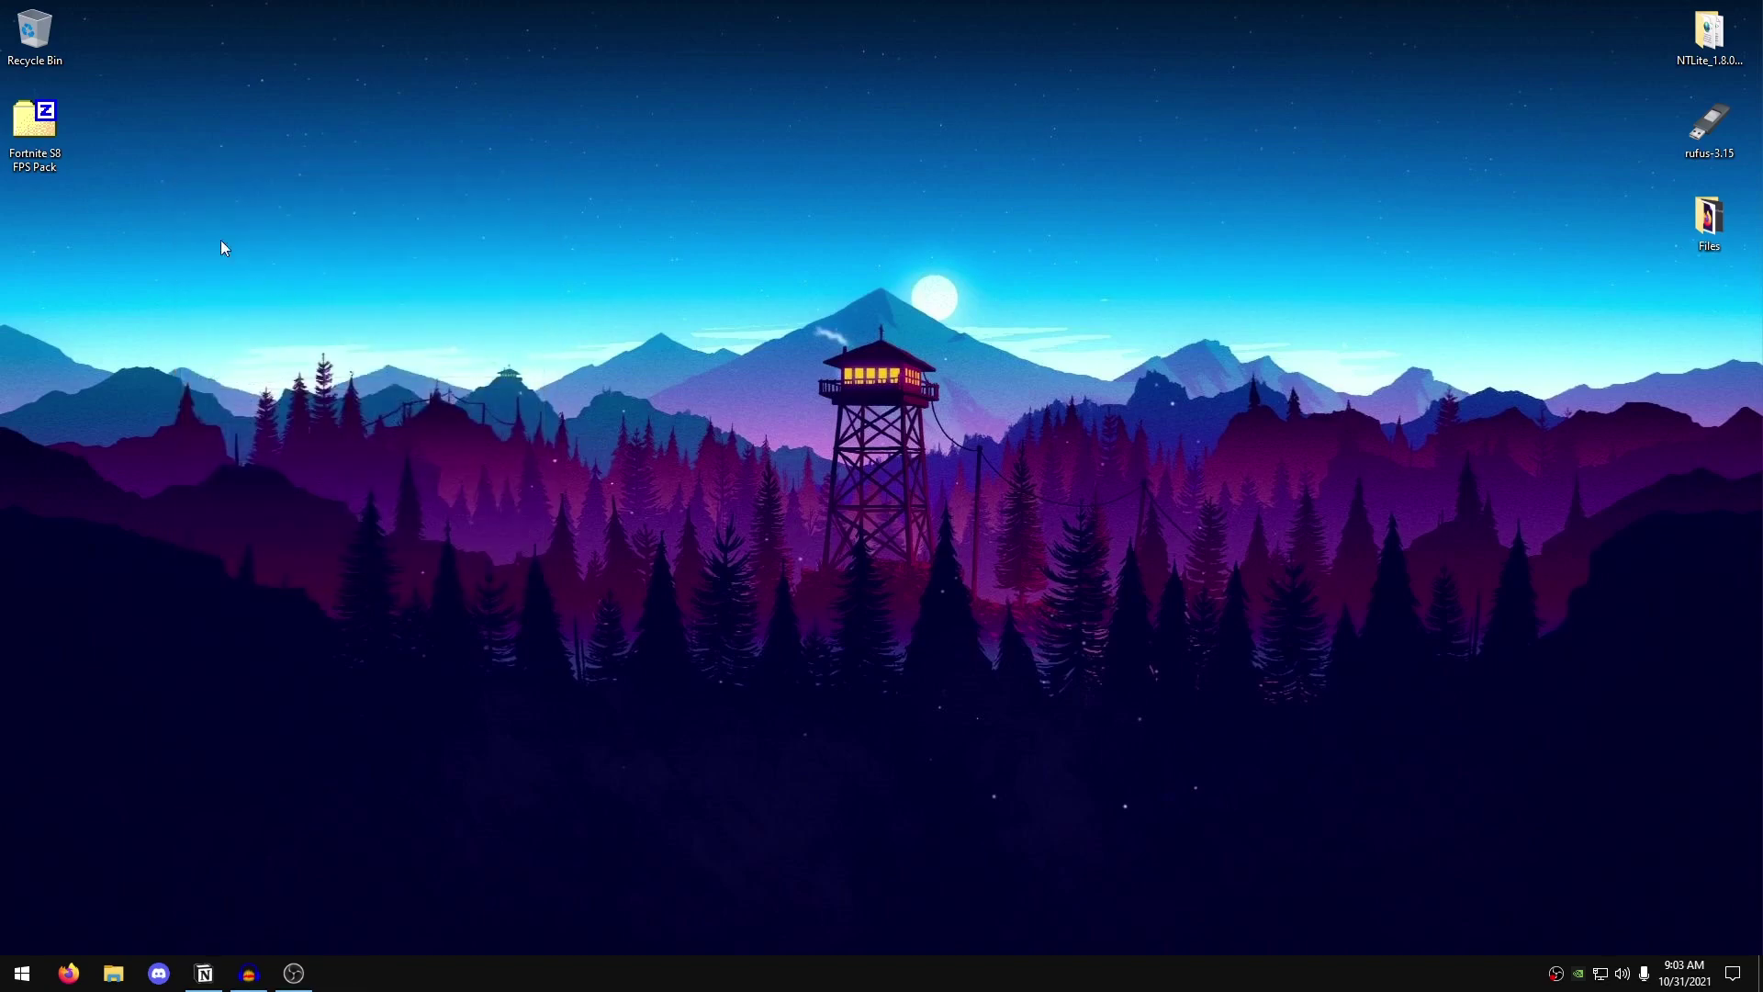
- Extract the Fortnite S8 FPS Pack archive into its own desktop folder with 7-Zip and place the archive below that folder
{"action": "left_click_drag", "start_coordinate": [34, 124], "coordinate": [455, 221]}
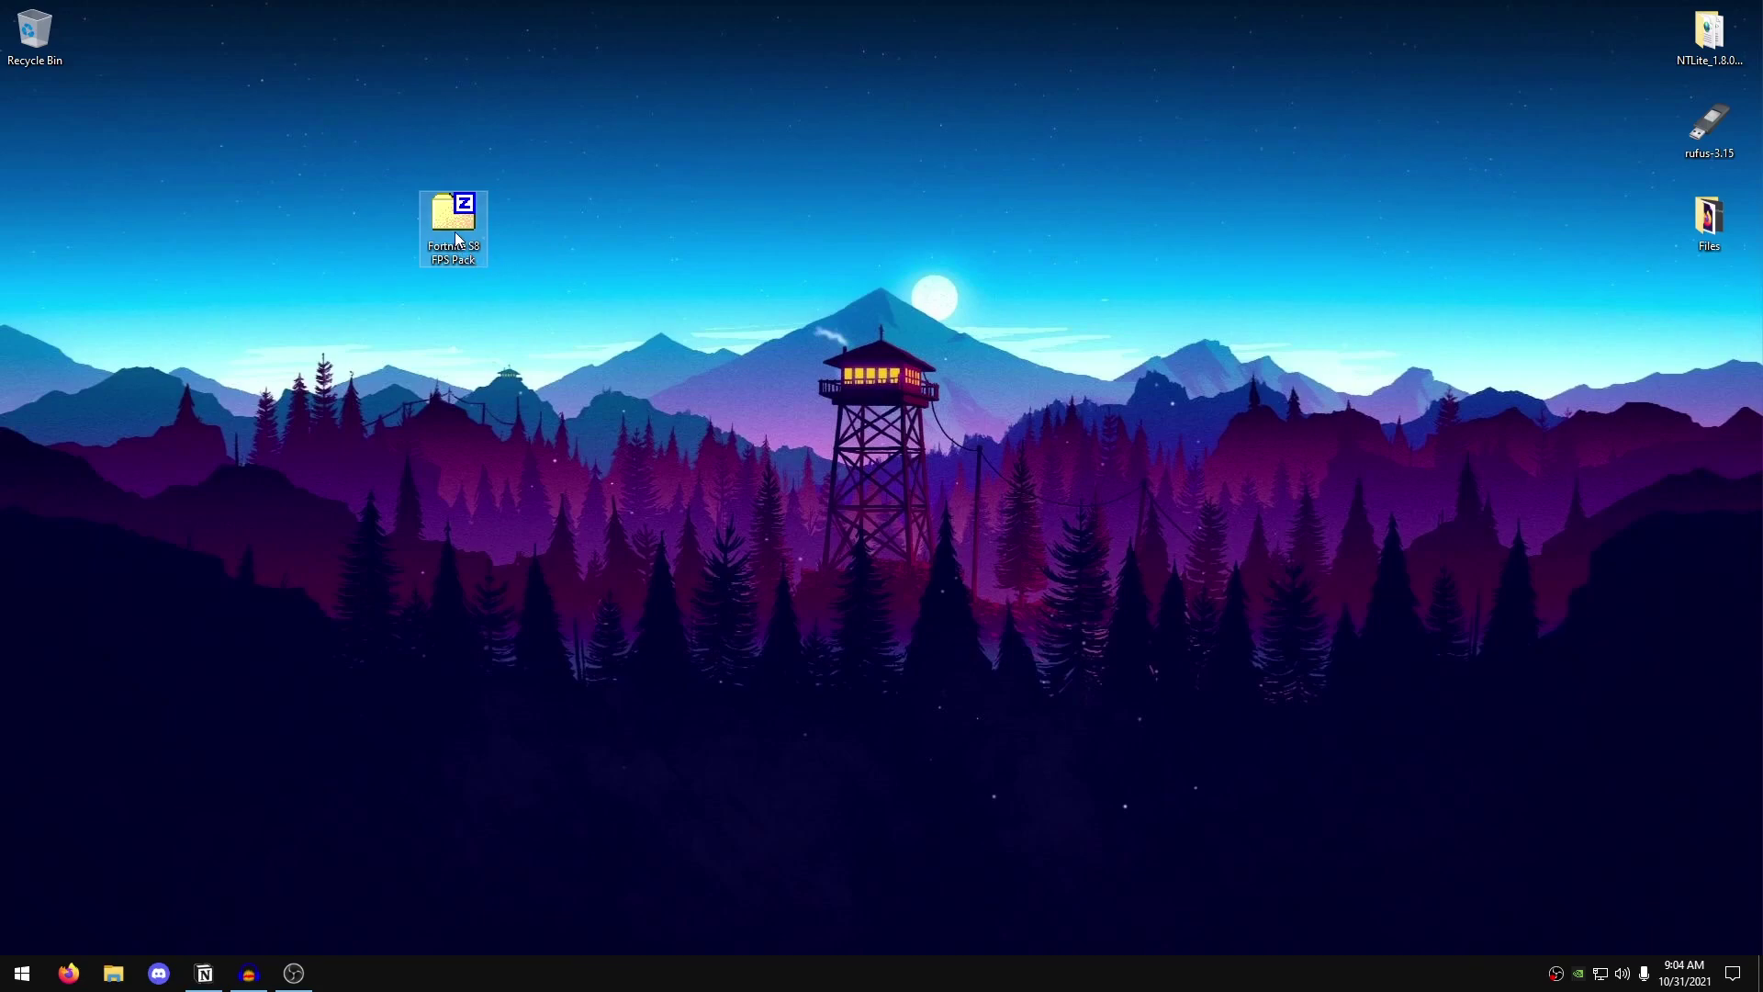
{"action": "right_click", "coordinate": [455, 234]}
{"action": "mouse_move", "coordinate": [625, 328]}
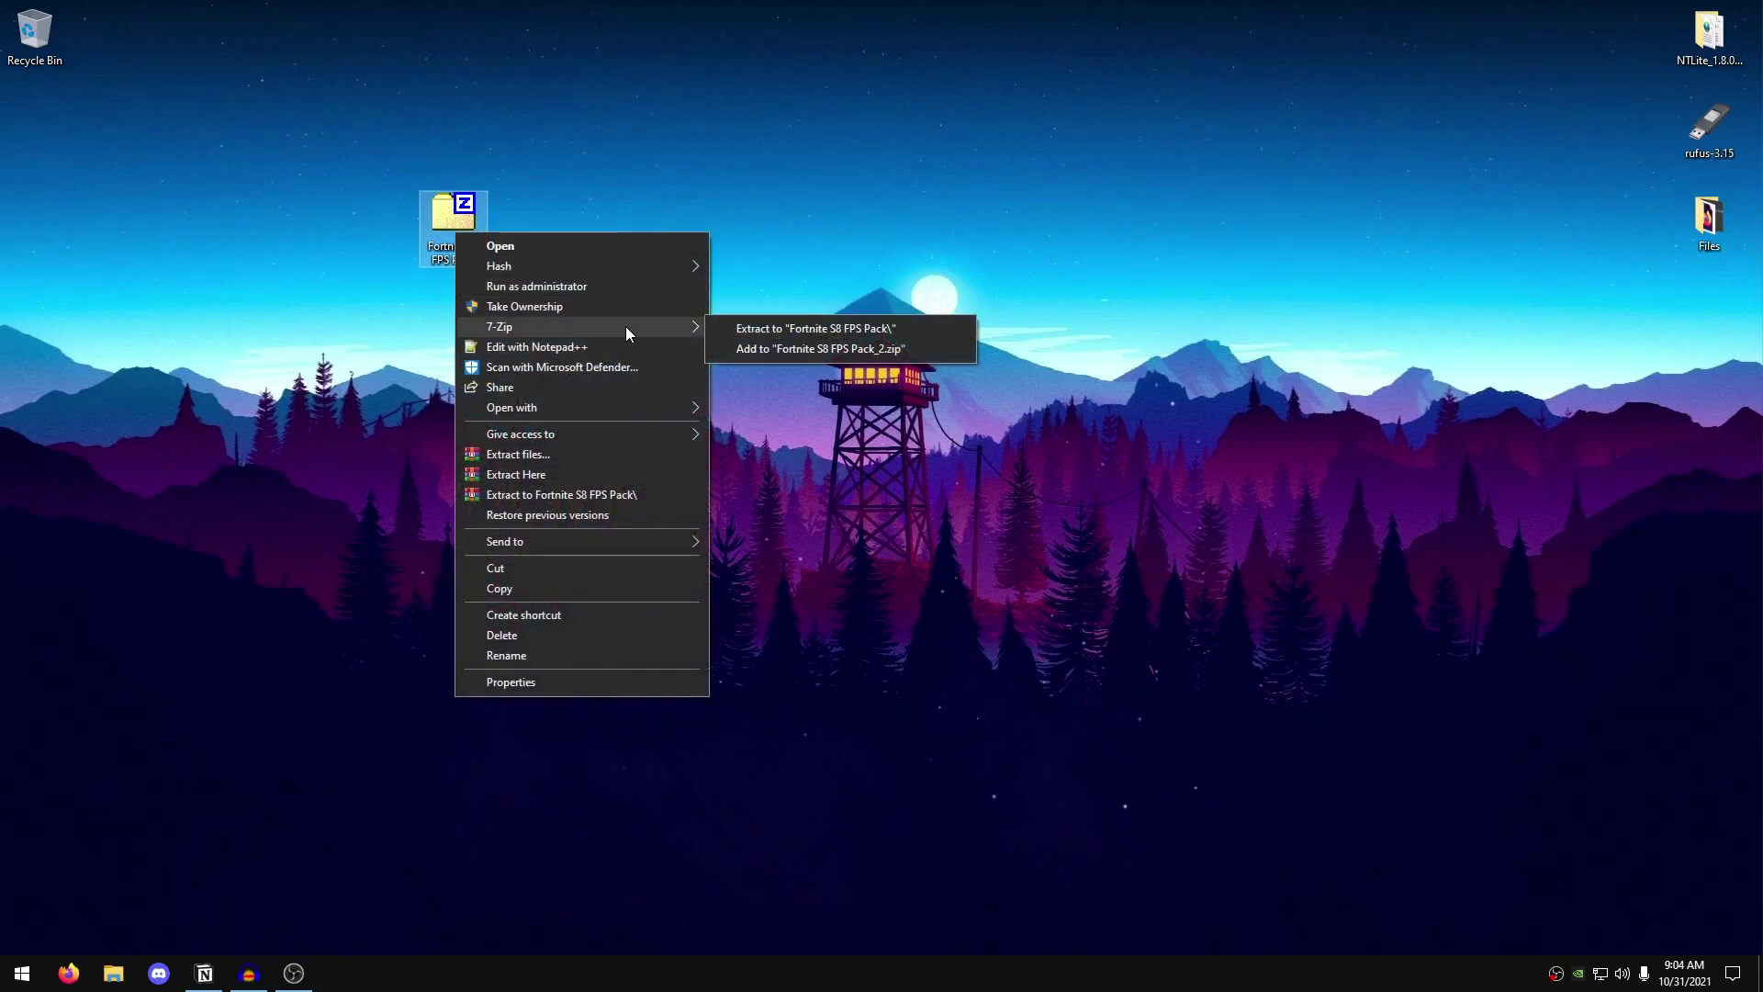
{"action": "left_click", "coordinate": [786, 328]}
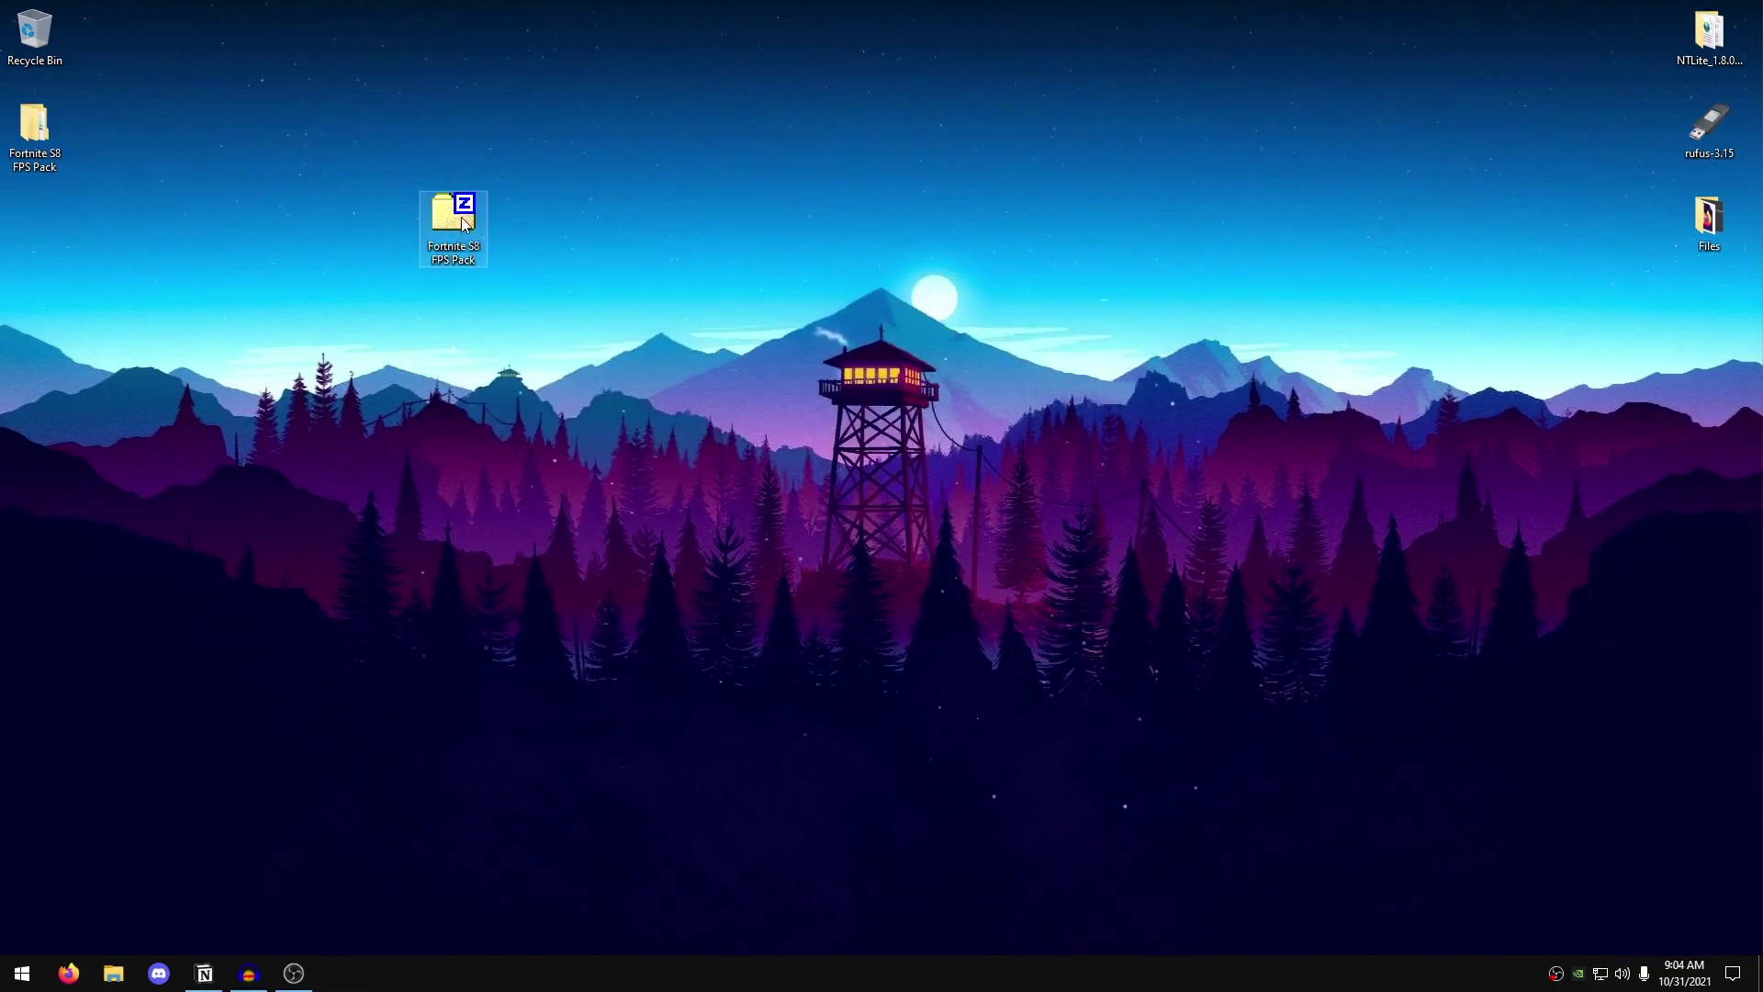
{"action": "left_click_drag", "start_coordinate": [452, 220], "coordinate": [34, 224]}
- Open the inner Fortnite S8 FPS Pack folder of the extracted pack in a non-maximized window
{"action": "double_click", "coordinate": [59, 136]}
{"action": "double_click", "coordinate": [257, 127]}
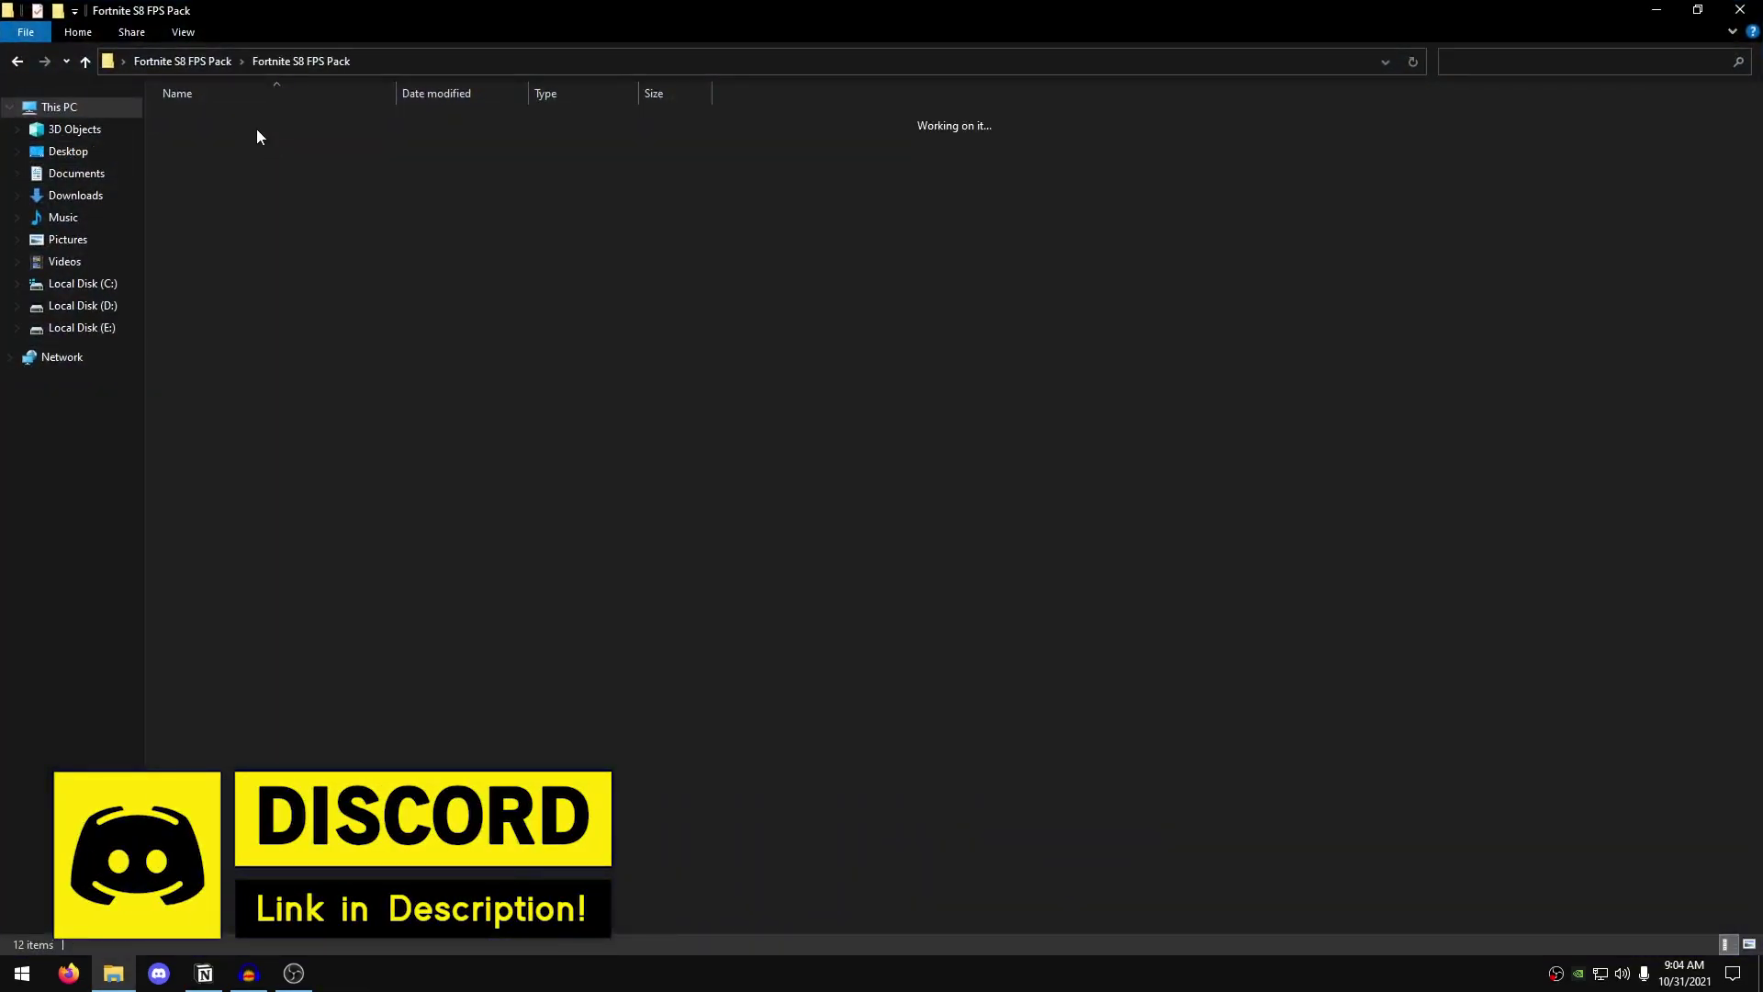
{"action": "key", "text": "super+Down"}
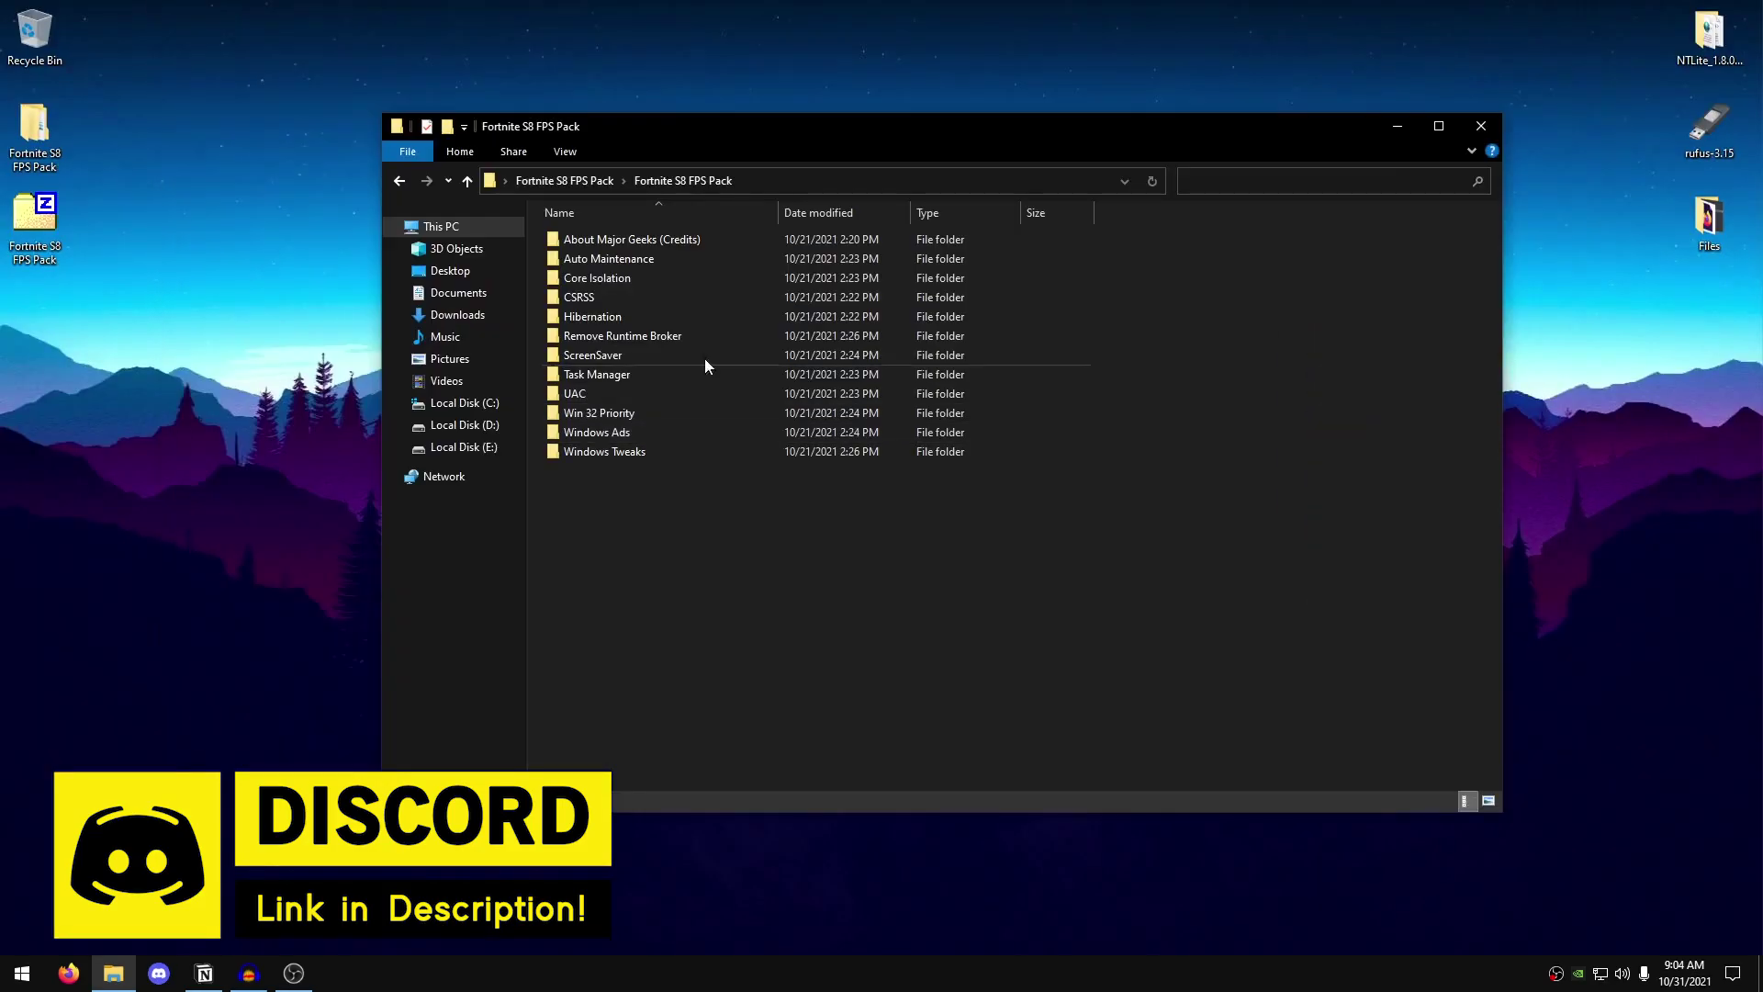
- Read the ReadME file in the About Major Geeks (Credits) folder and close it
{"action": "double_click", "coordinate": [625, 244]}
{"action": "double_click", "coordinate": [604, 241]}
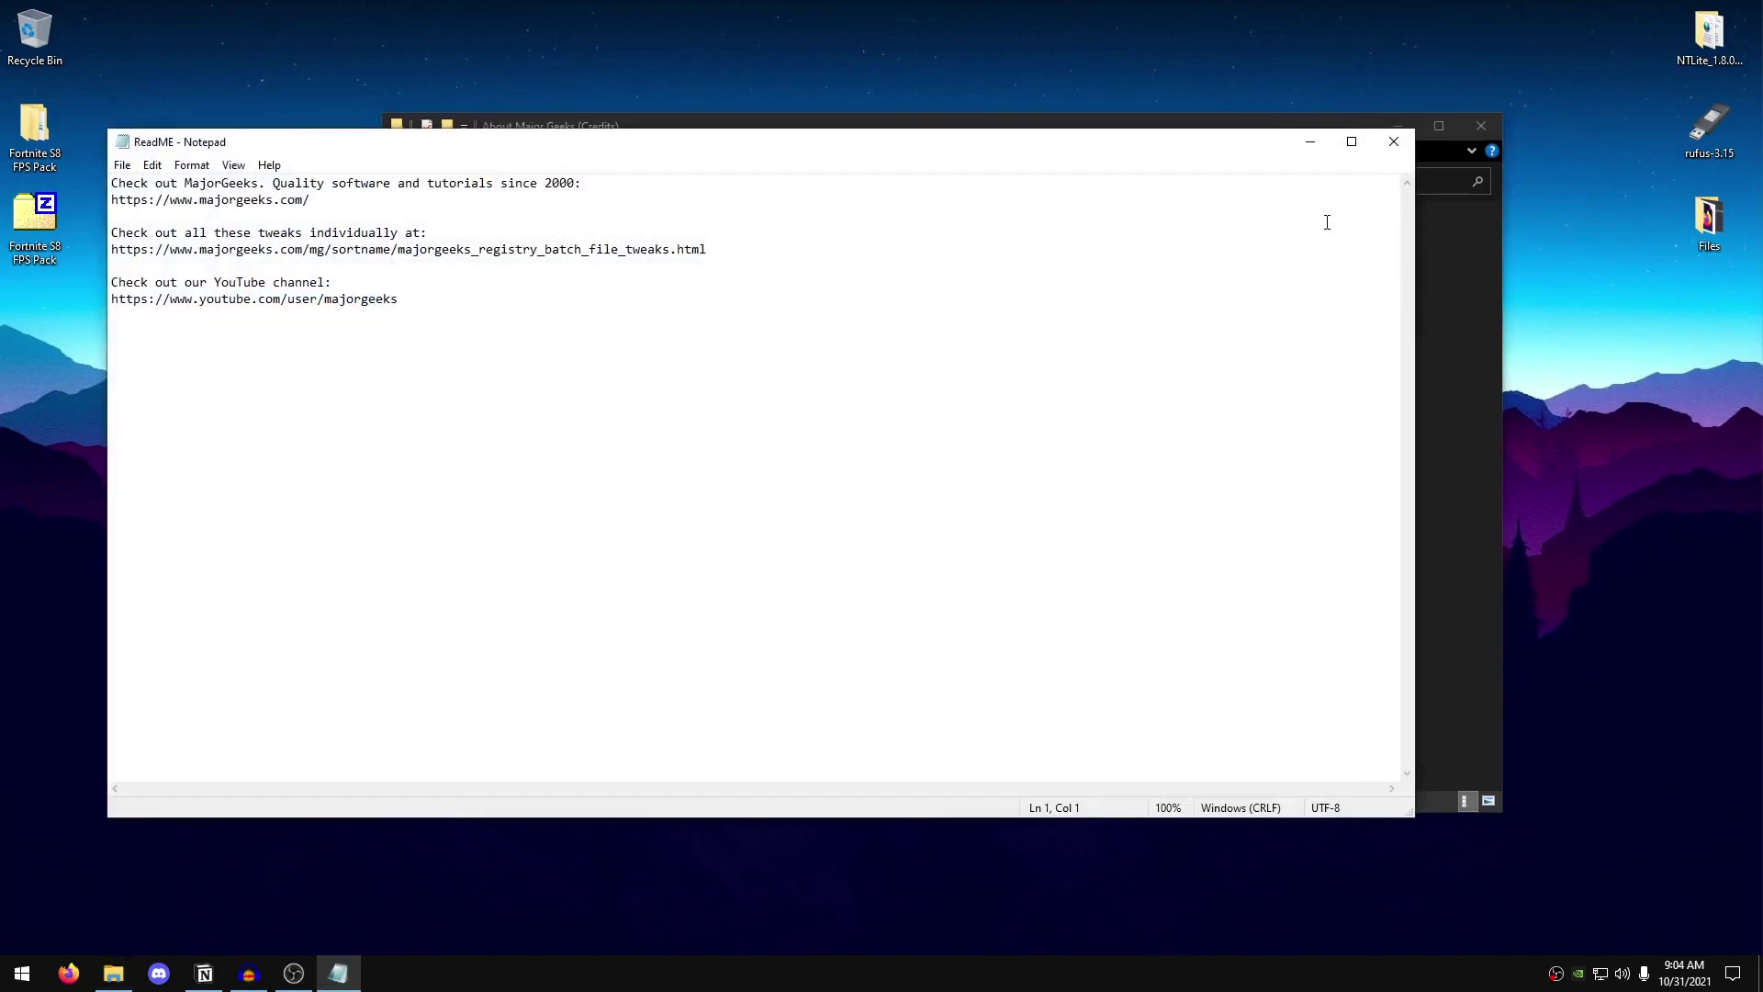
{"action": "left_click", "coordinate": [1393, 141]}
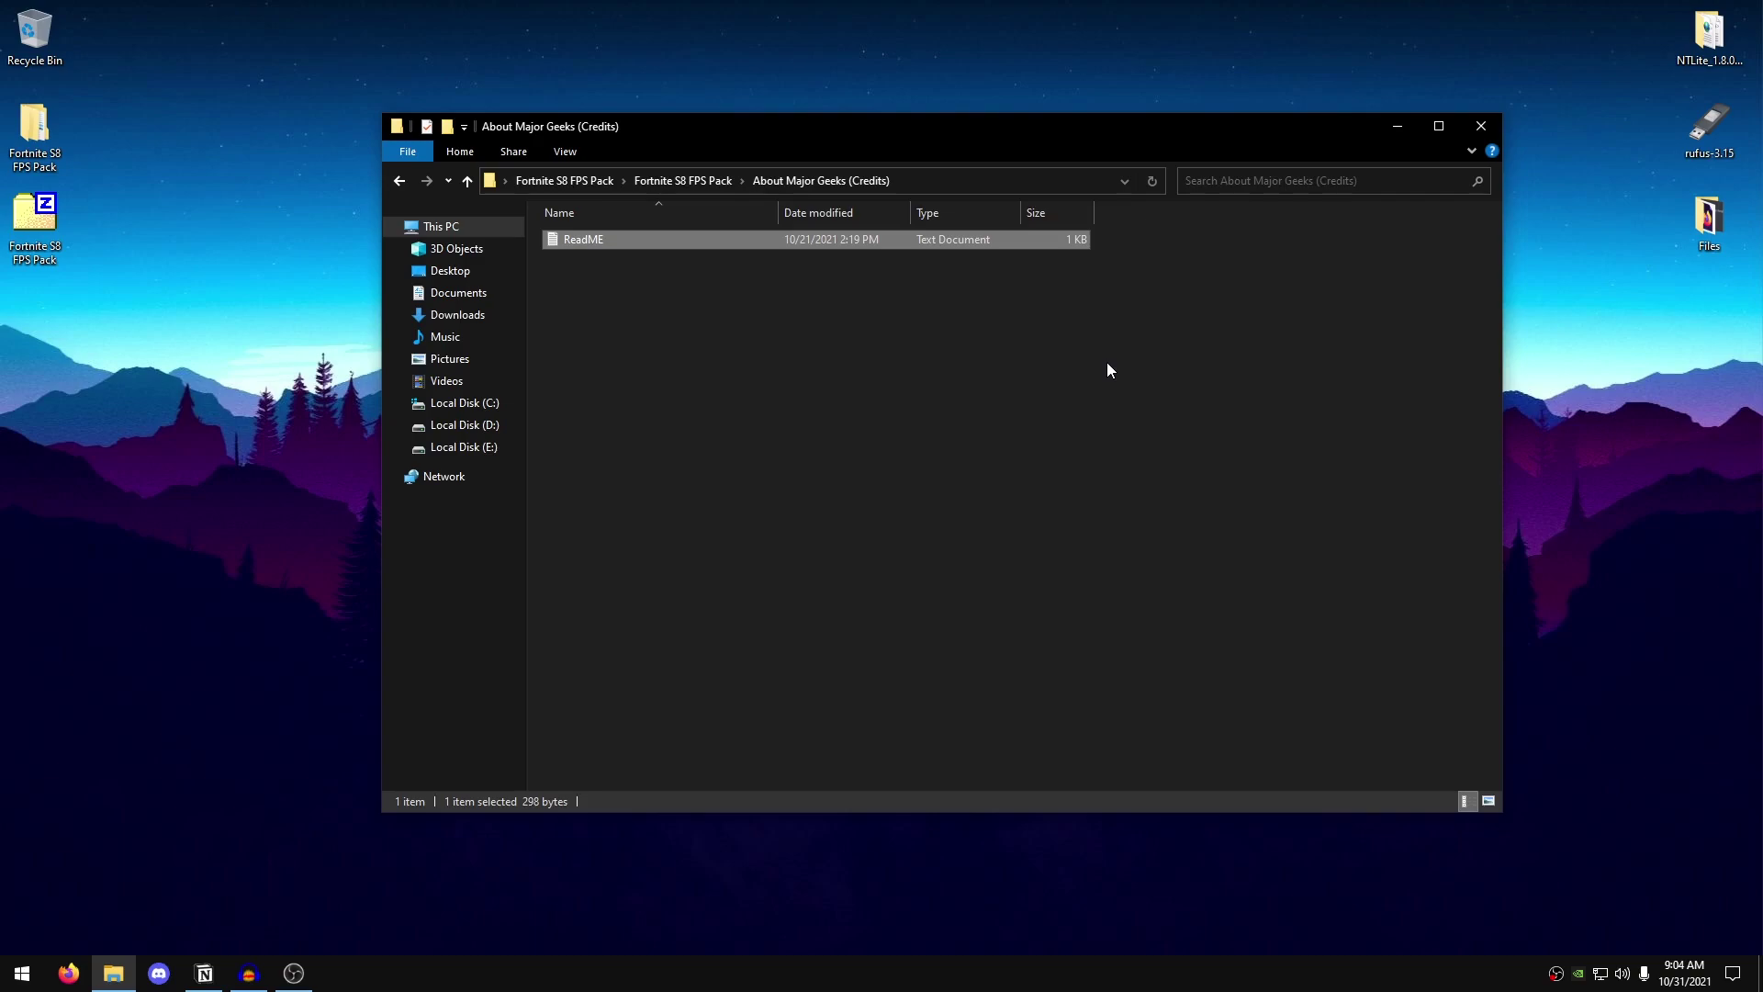
- Merge the Disable User Account Control registry file from the pack's UAC folder and close the folder window
{"action": "left_click", "coordinate": [400, 181]}
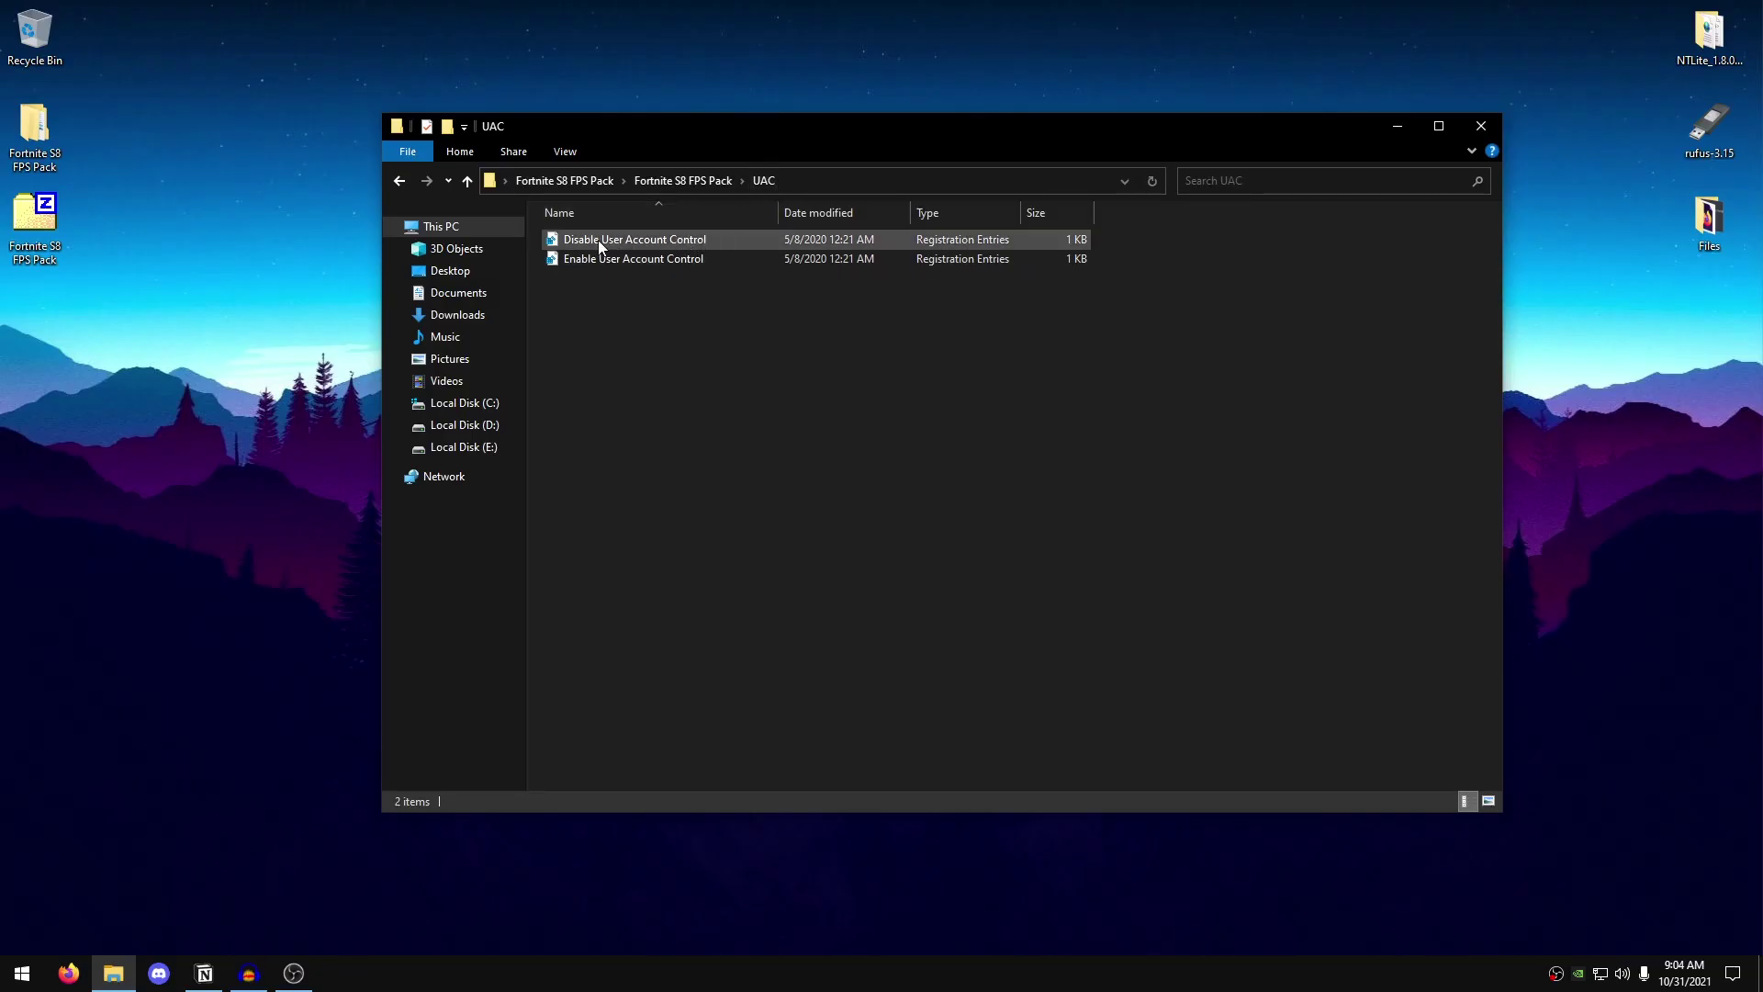
{"action": "double_click", "coordinate": [718, 237]}
{"action": "left_click", "coordinate": [1028, 507]}
{"action": "left_click", "coordinate": [1102, 488]}
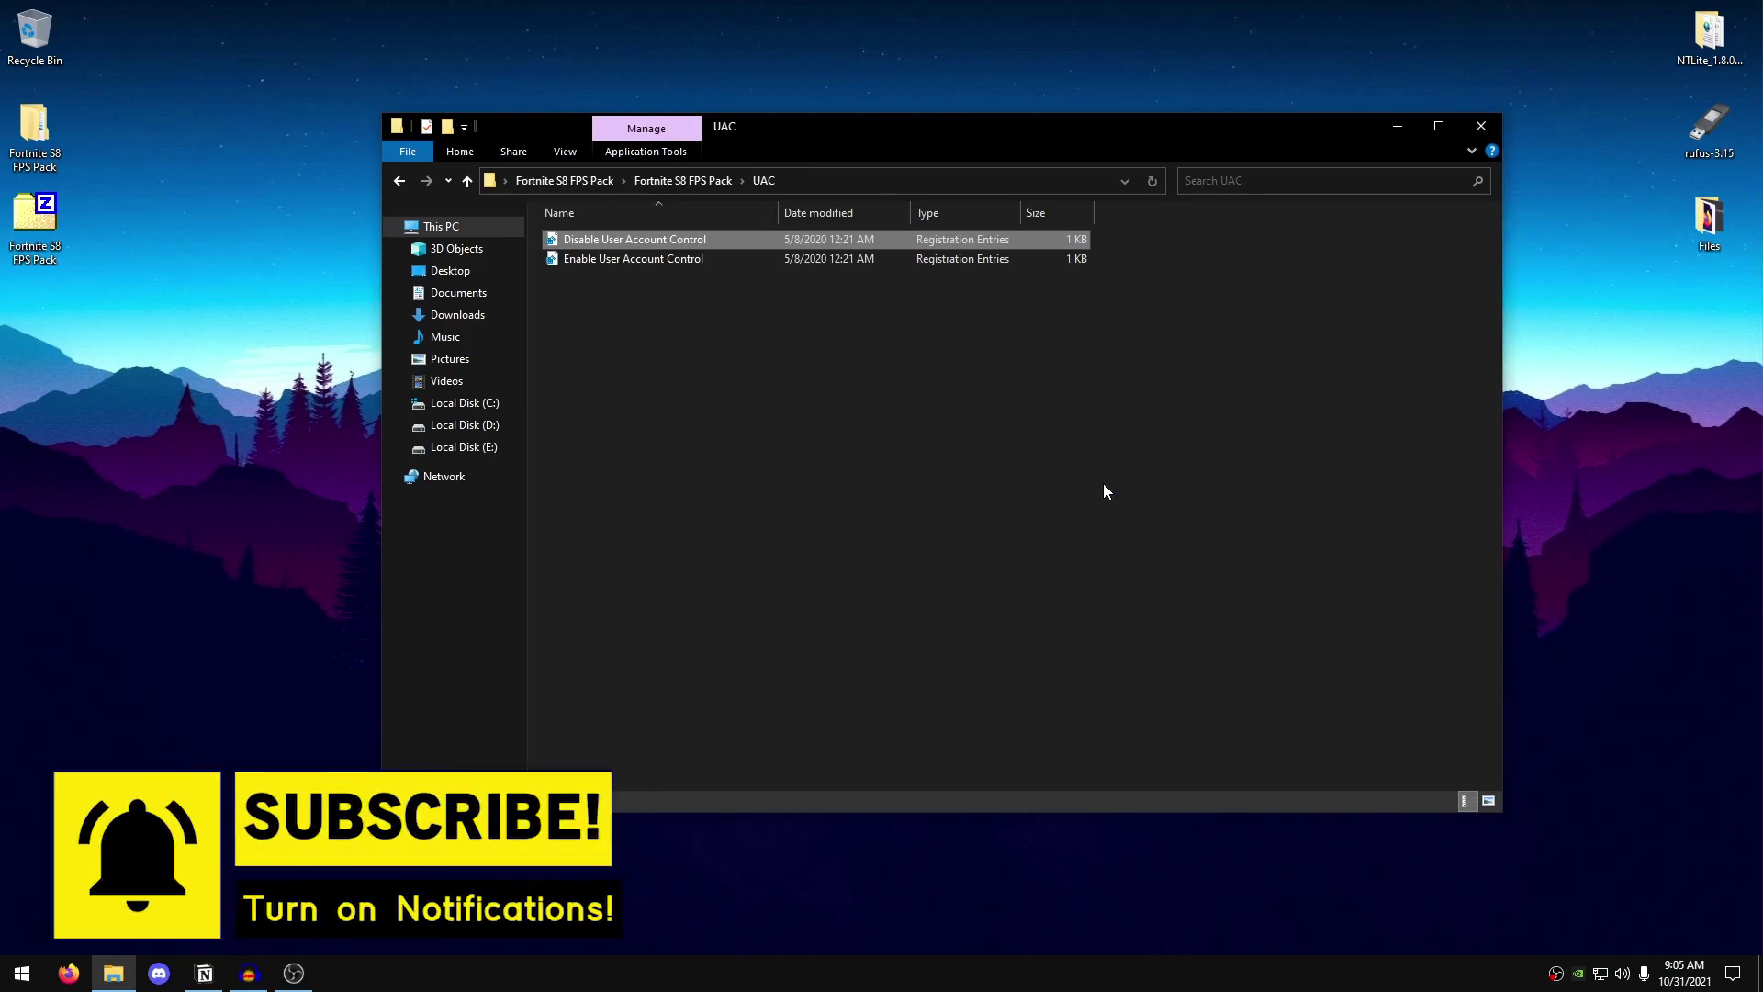
{"action": "left_click", "coordinate": [1480, 126]}
{"action": "key", "text": "super"}
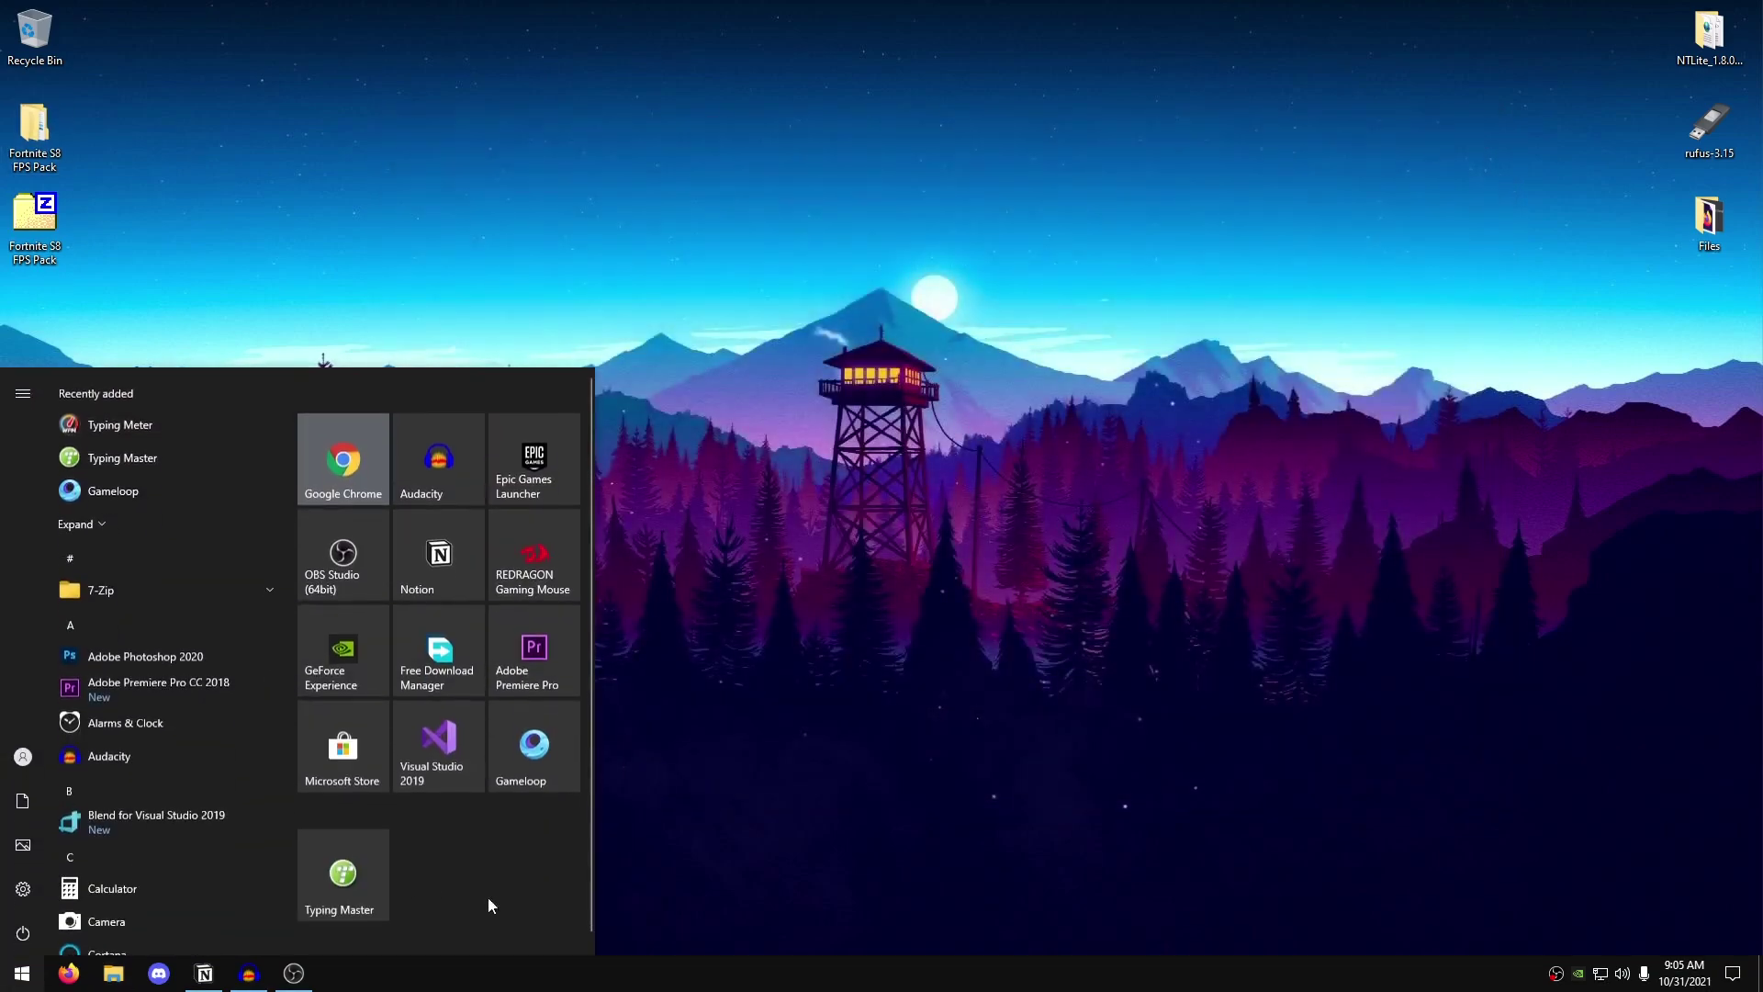
{"action": "left_click", "coordinate": [23, 933]}
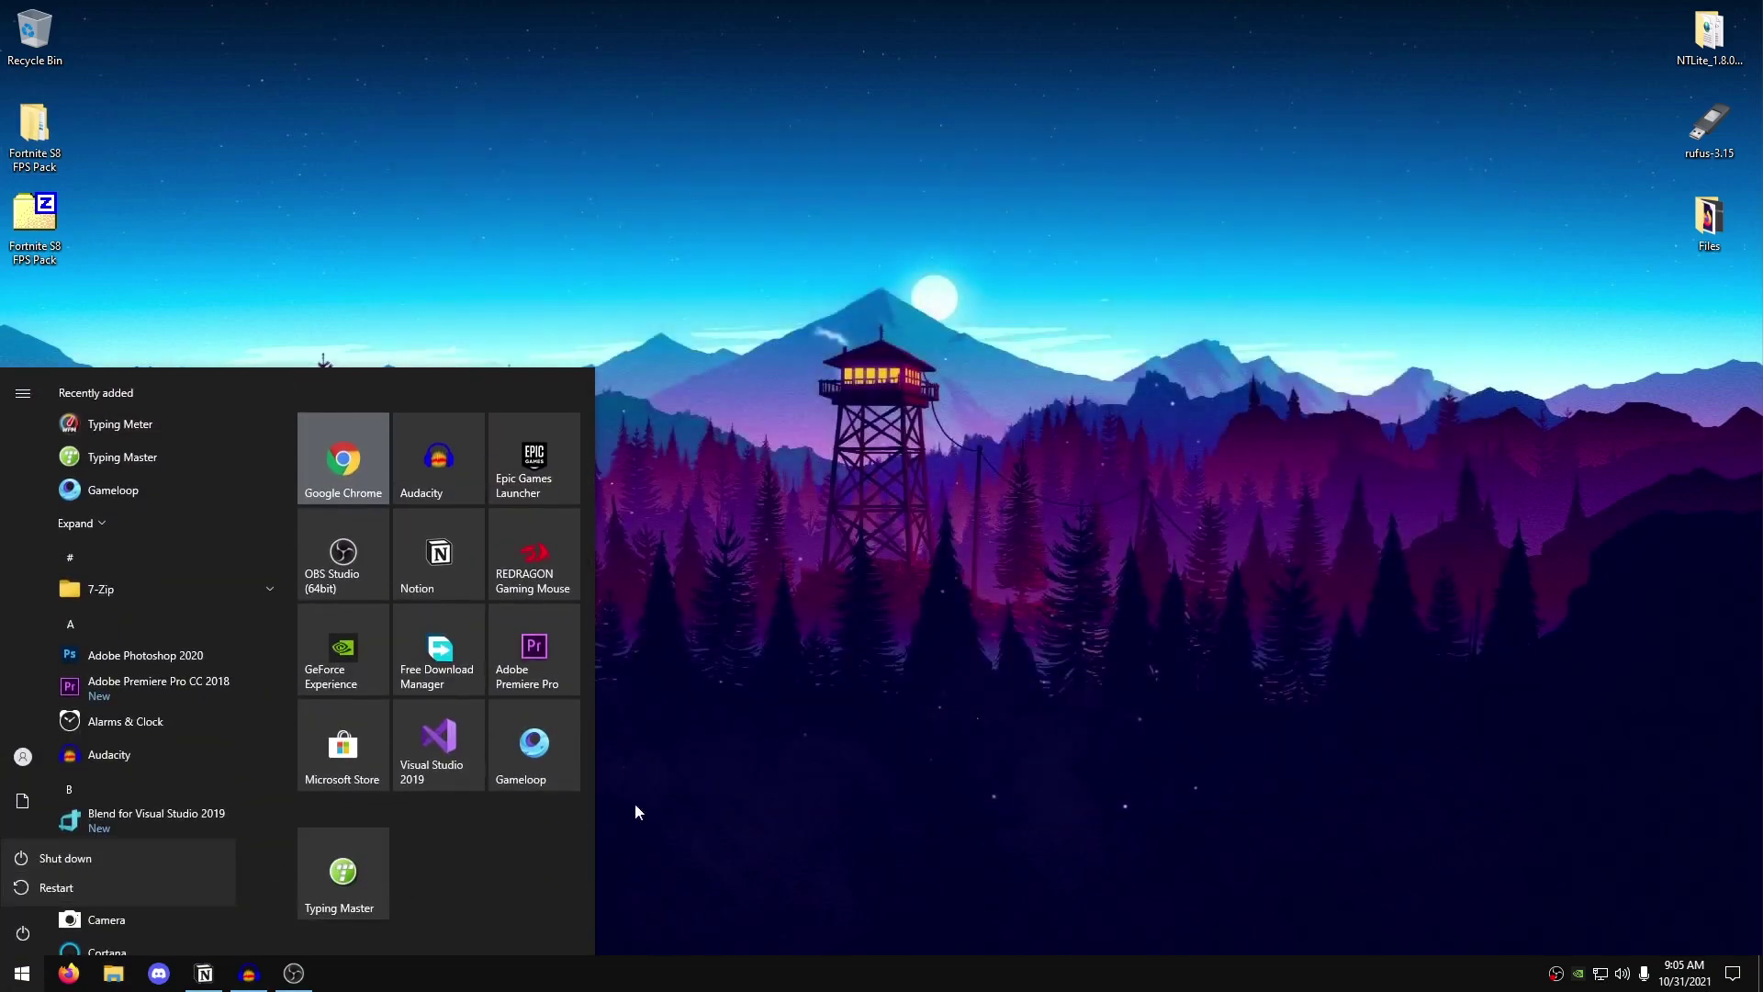
{"action": "left_click", "coordinate": [834, 725]}
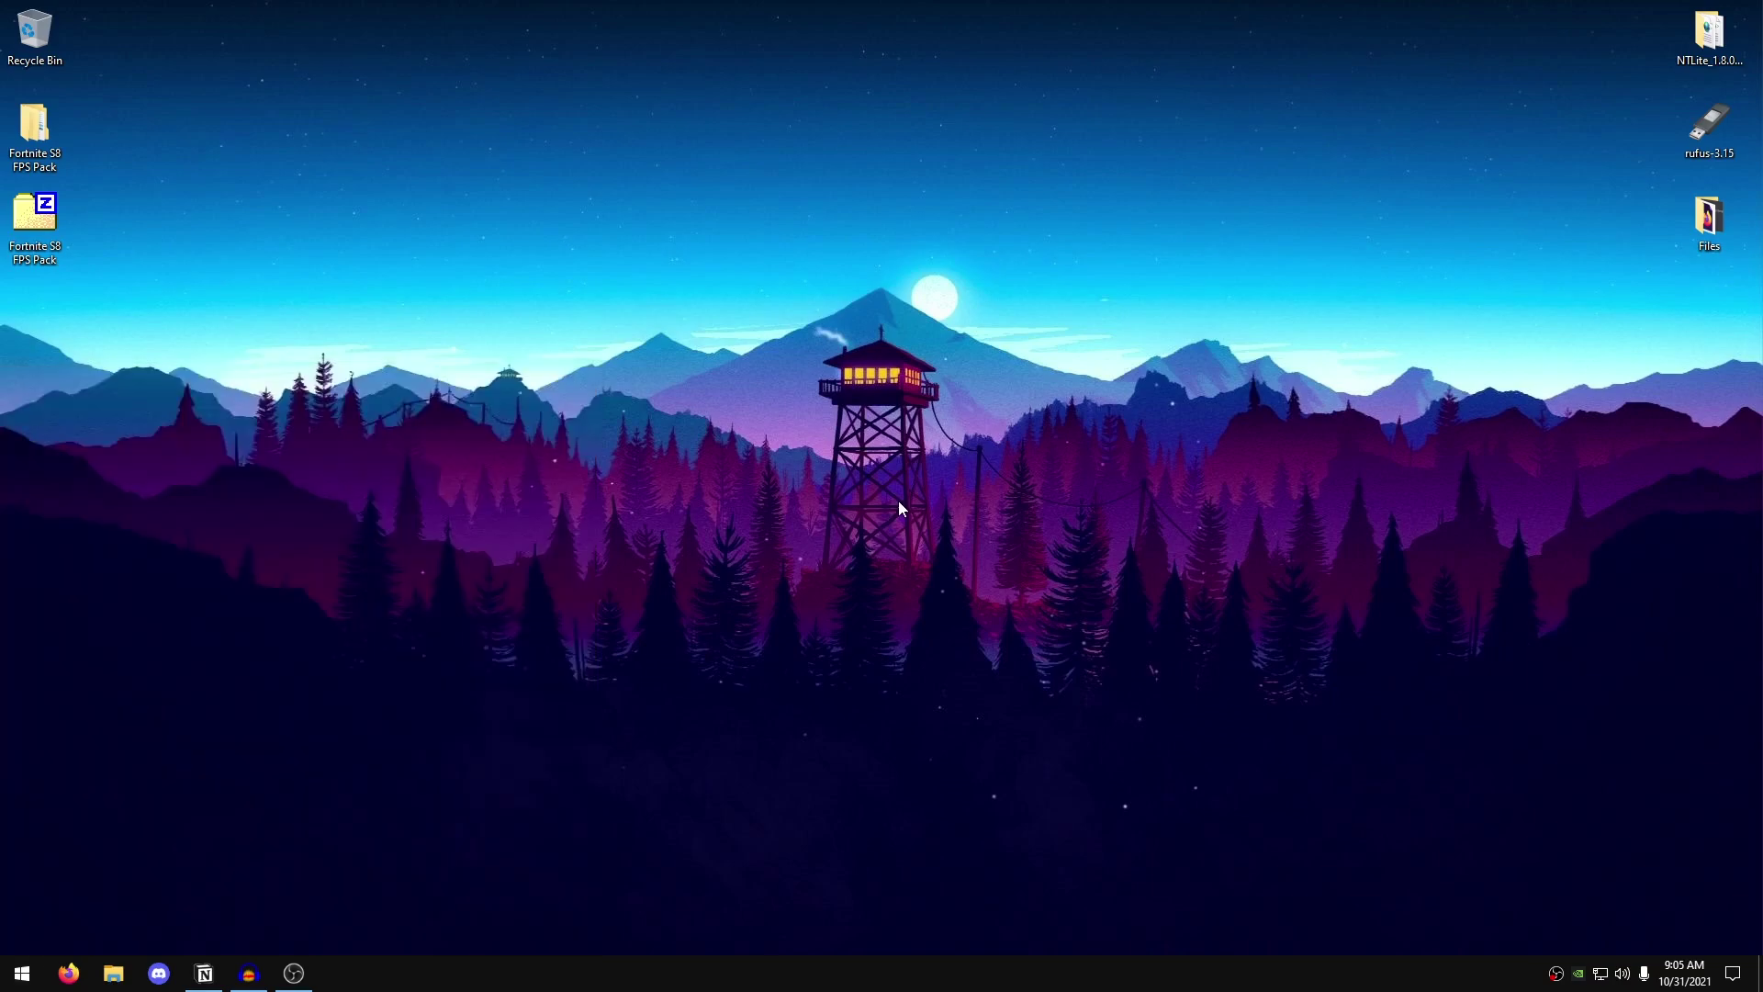
- Reopen the Fortnite S8 FPS Pack and merge the Disable Automatic Maintenance registry file from its Auto Maintenance folder
{"action": "double_click", "coordinate": [55, 116]}
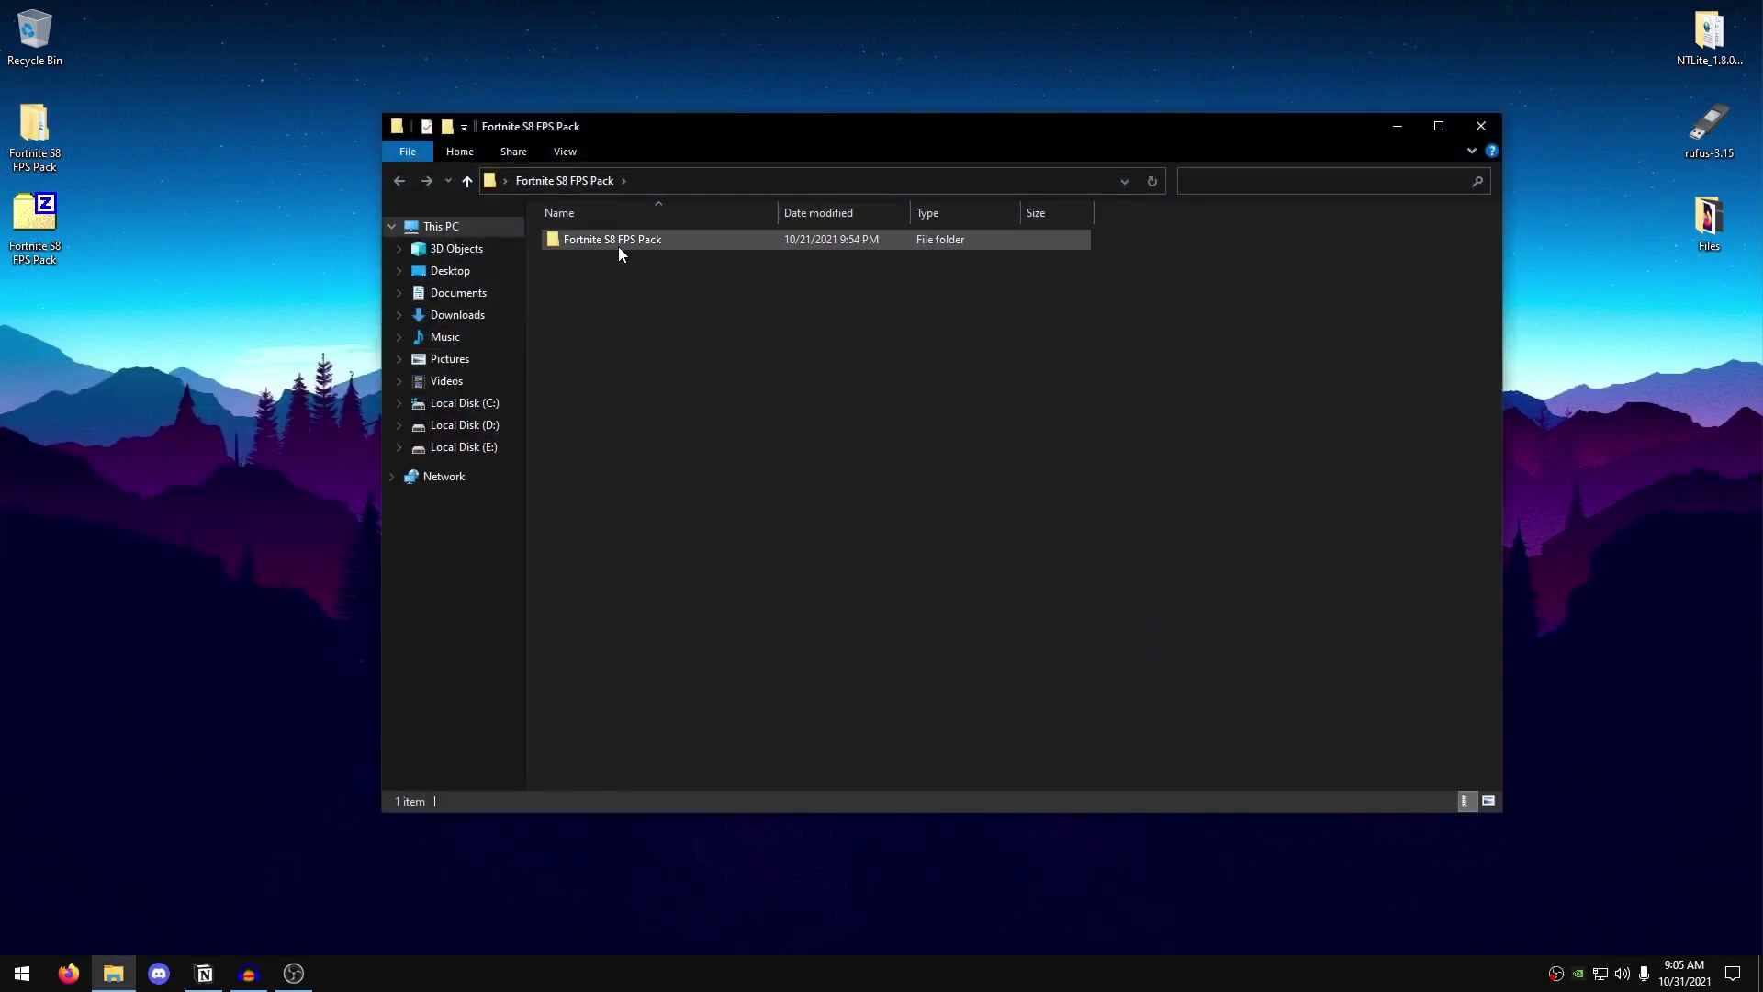
{"action": "double_click", "coordinate": [619, 246]}
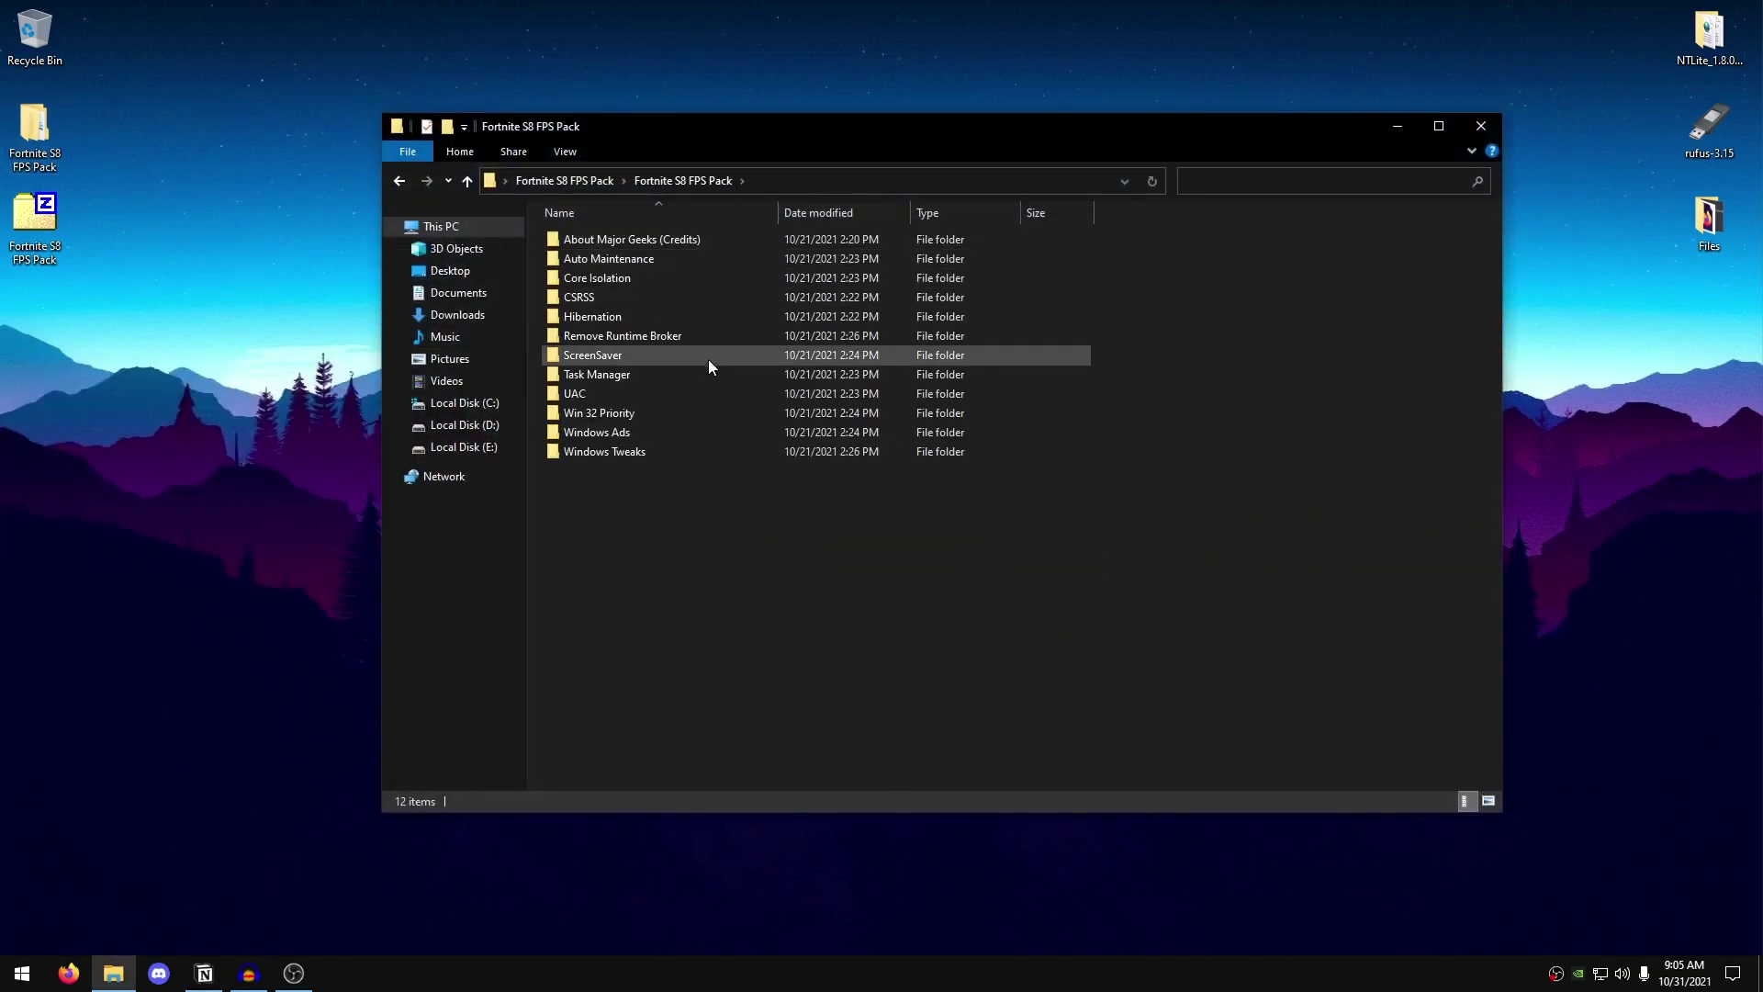
{"action": "double_click", "coordinate": [690, 258]}
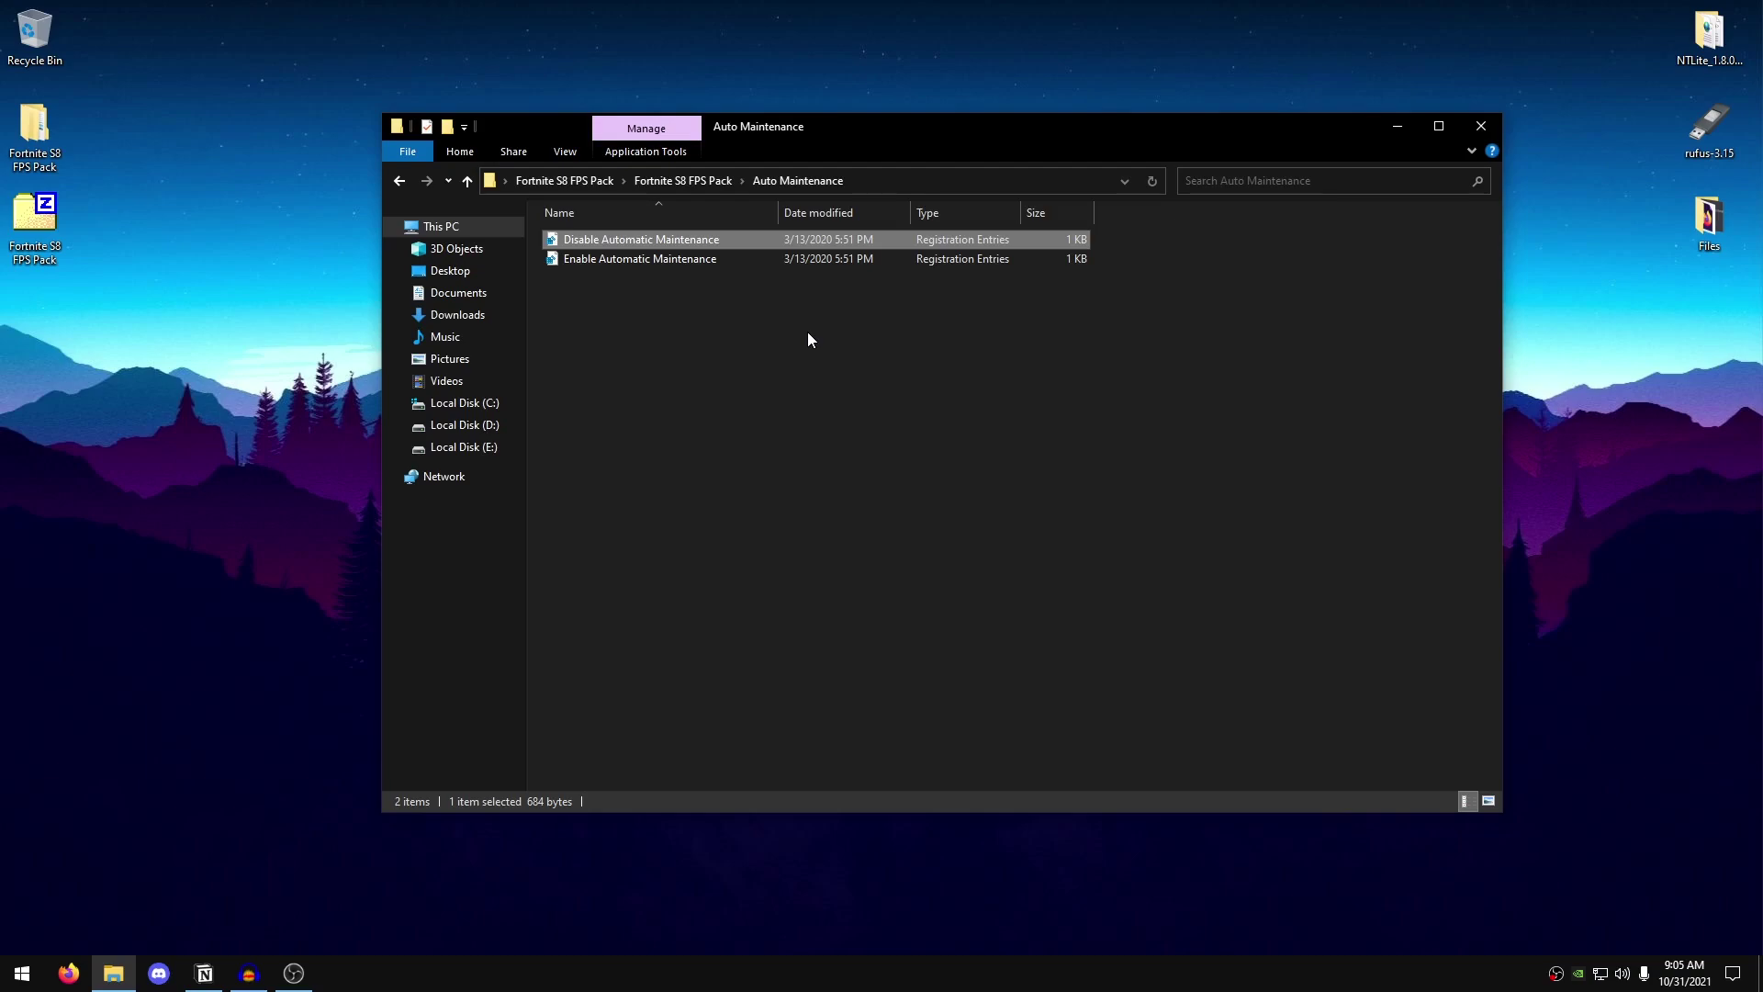
{"action": "double_click", "coordinate": [742, 241]}
{"action": "left_click", "coordinate": [1017, 513]}
{"action": "left_click", "coordinate": [1101, 497]}
{"action": "left_click", "coordinate": [410, 189]}
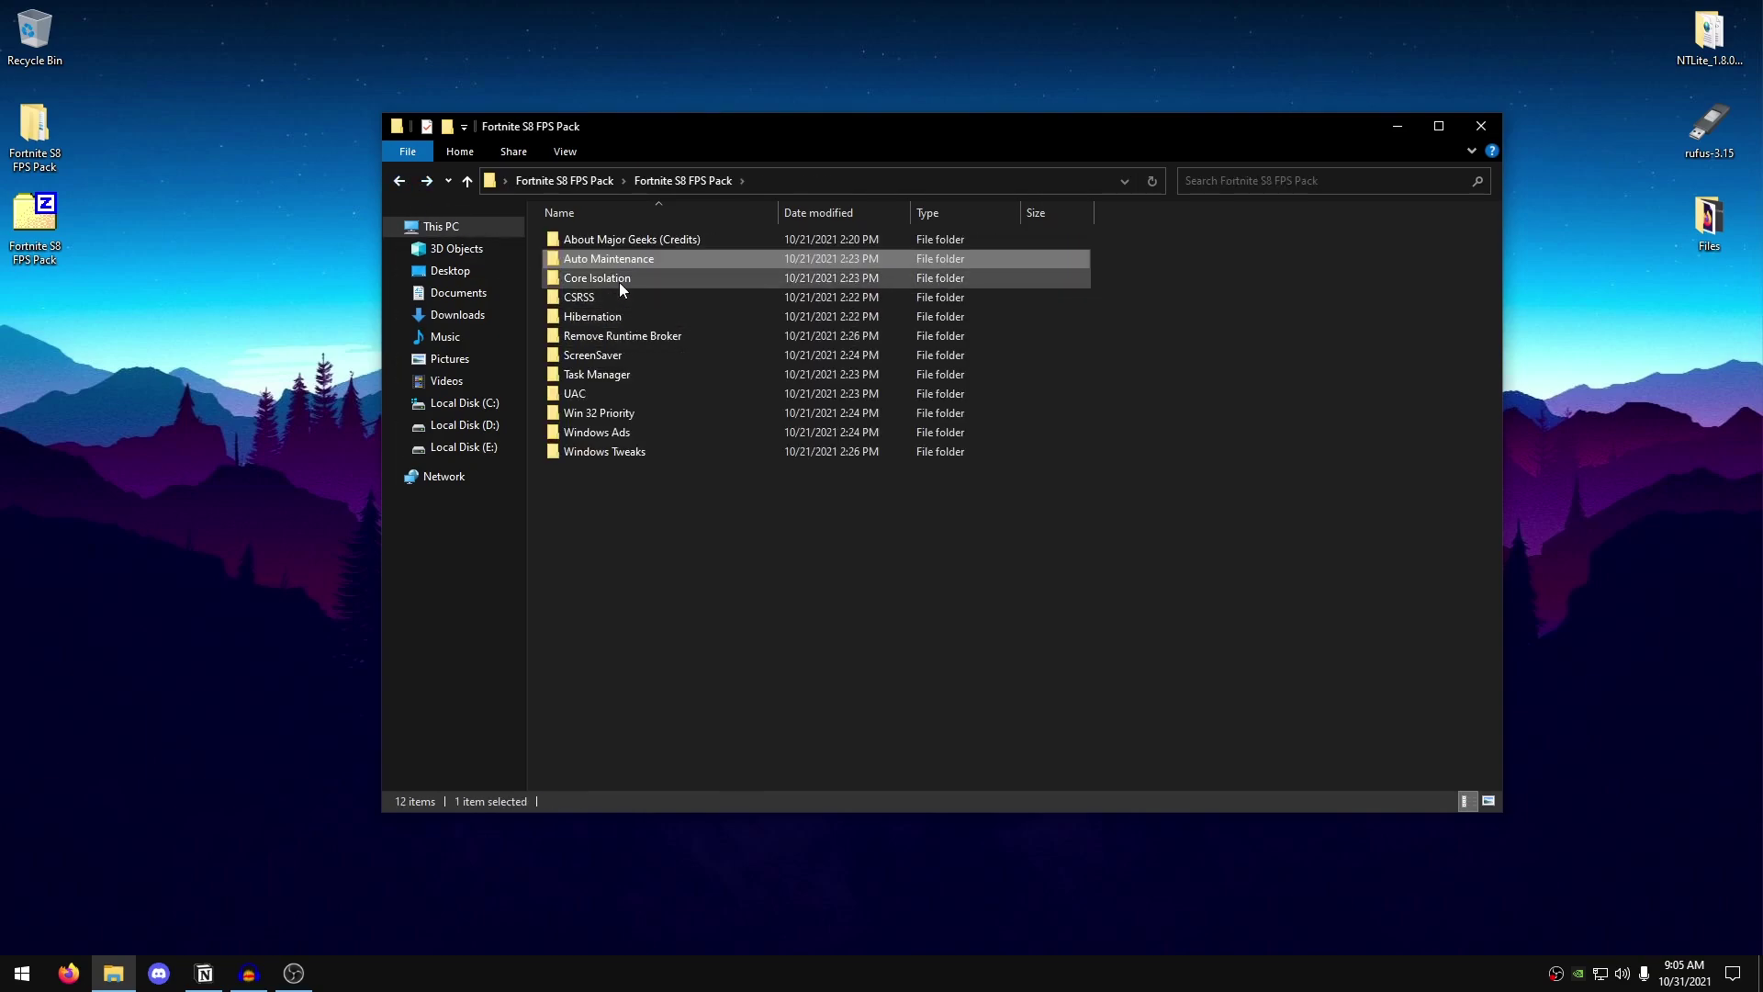
- Merge the Turn Core Isolation Memory Integrity OFF registry file from the Core Isolation folder and return to the pack's folder list
{"action": "double_click", "coordinate": [619, 279]}
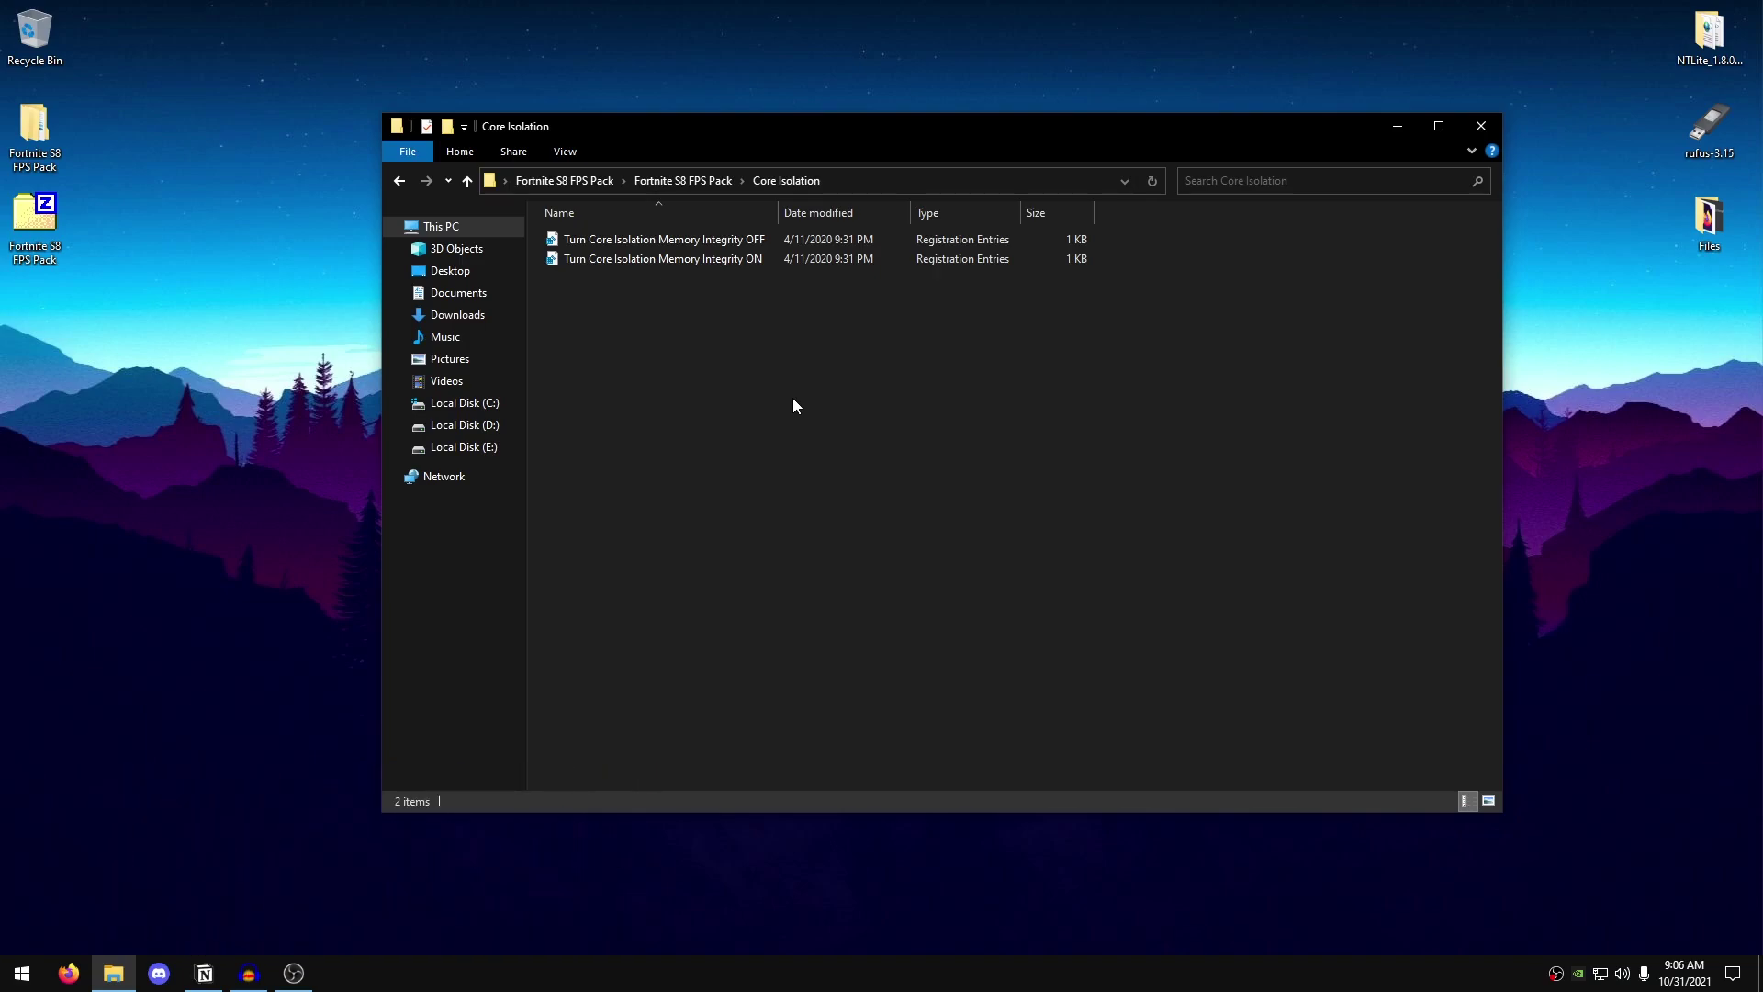
{"action": "double_click", "coordinate": [756, 238]}
{"action": "left_click", "coordinate": [1015, 513]}
{"action": "left_click", "coordinate": [1089, 494]}
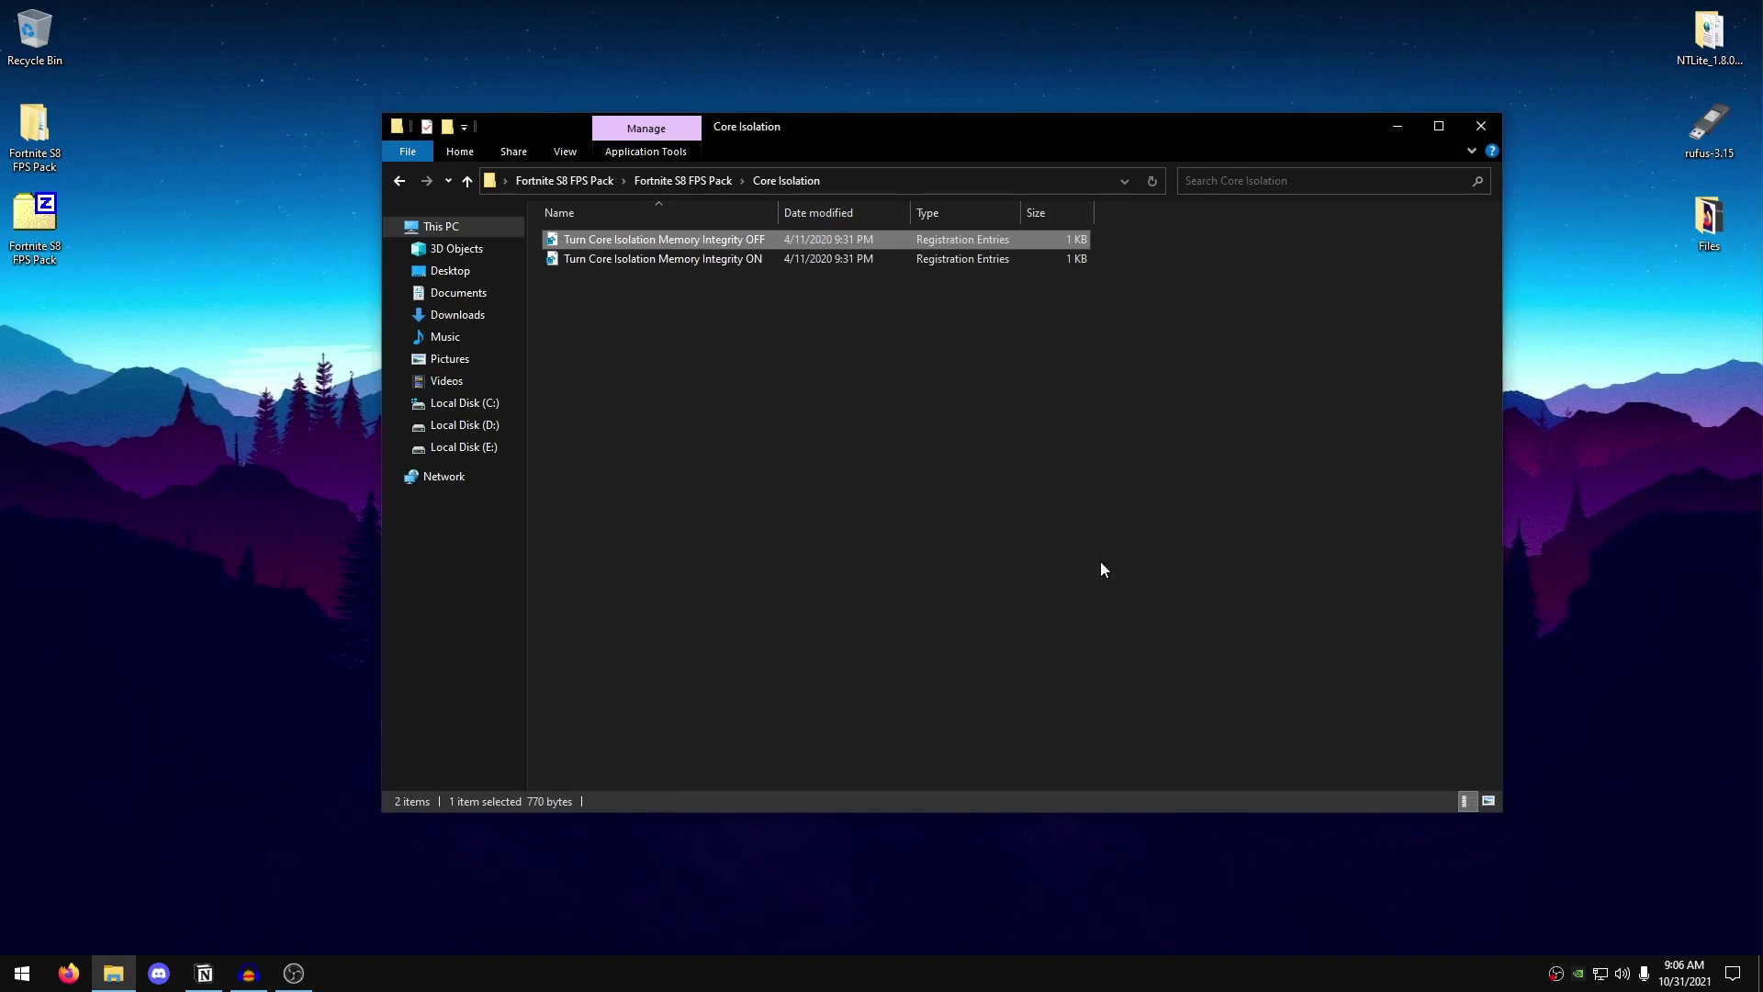
{"action": "left_click", "coordinate": [399, 184]}
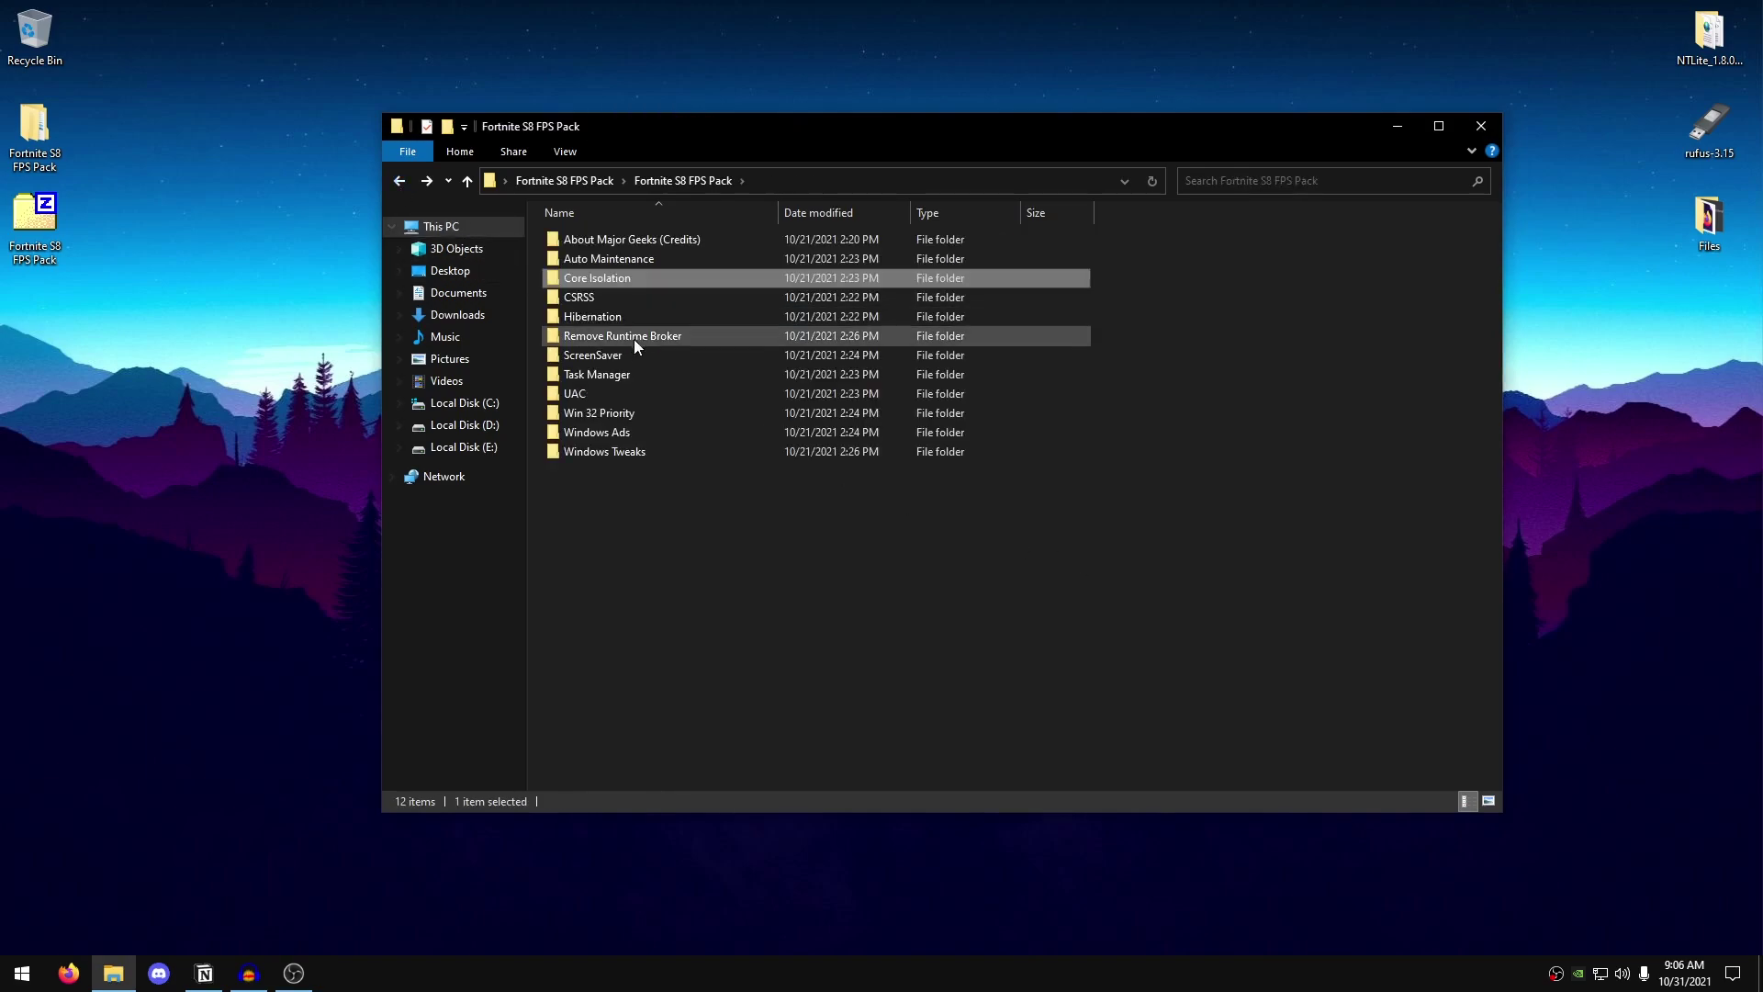
- Merge the Tweaked CSRSS.exe Priority registry file from the CSRSS folder and return to the pack's folder list
{"action": "left_click", "coordinate": [603, 294]}
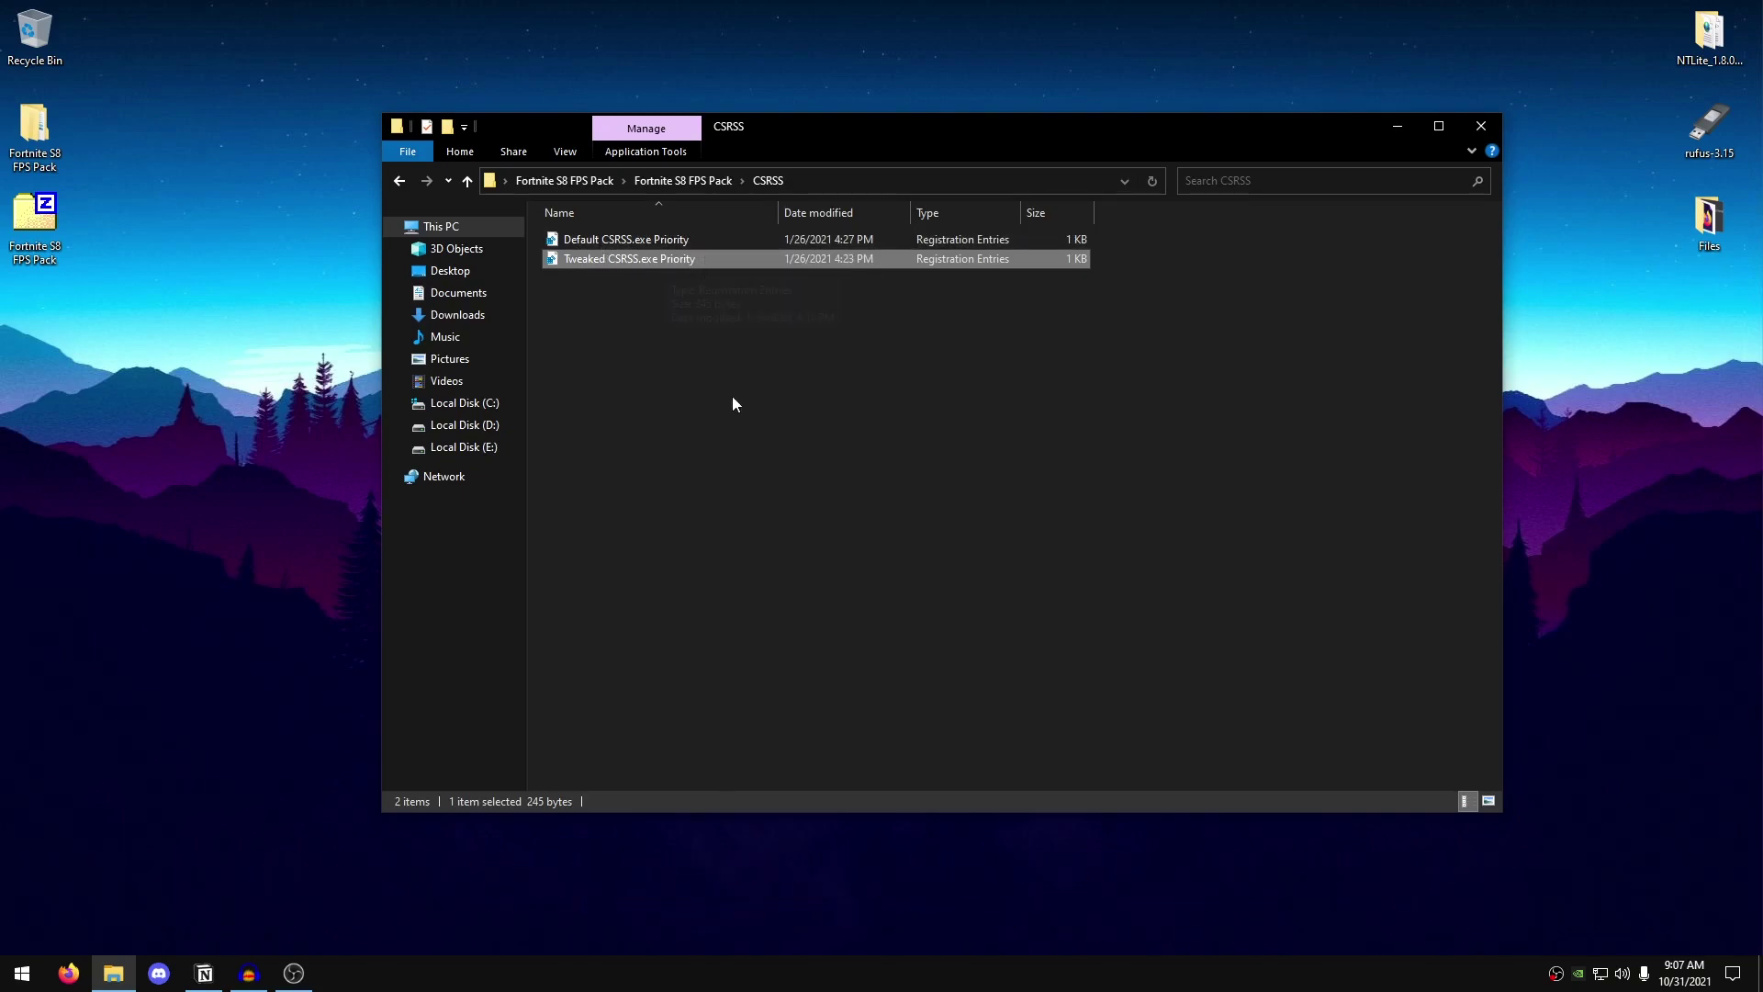
{"action": "double_click", "coordinate": [691, 259]}
{"action": "left_click", "coordinate": [1017, 510]}
{"action": "left_click", "coordinate": [1089, 490]}
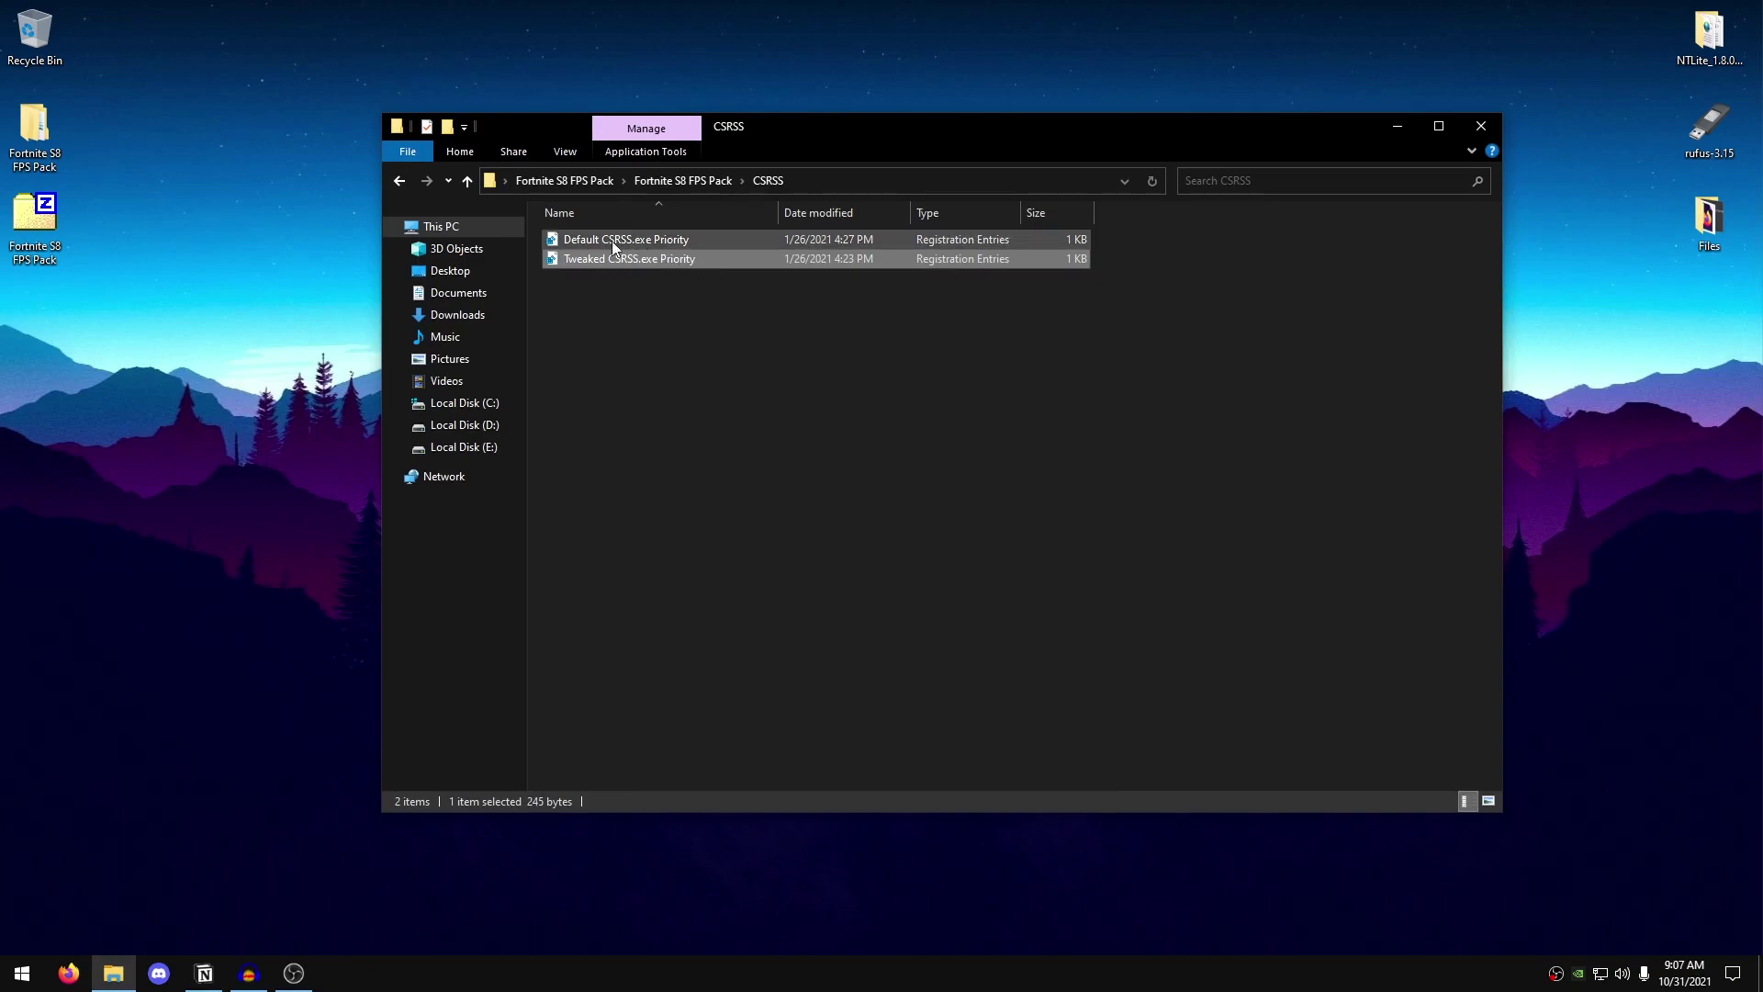
{"action": "left_click", "coordinate": [401, 182]}
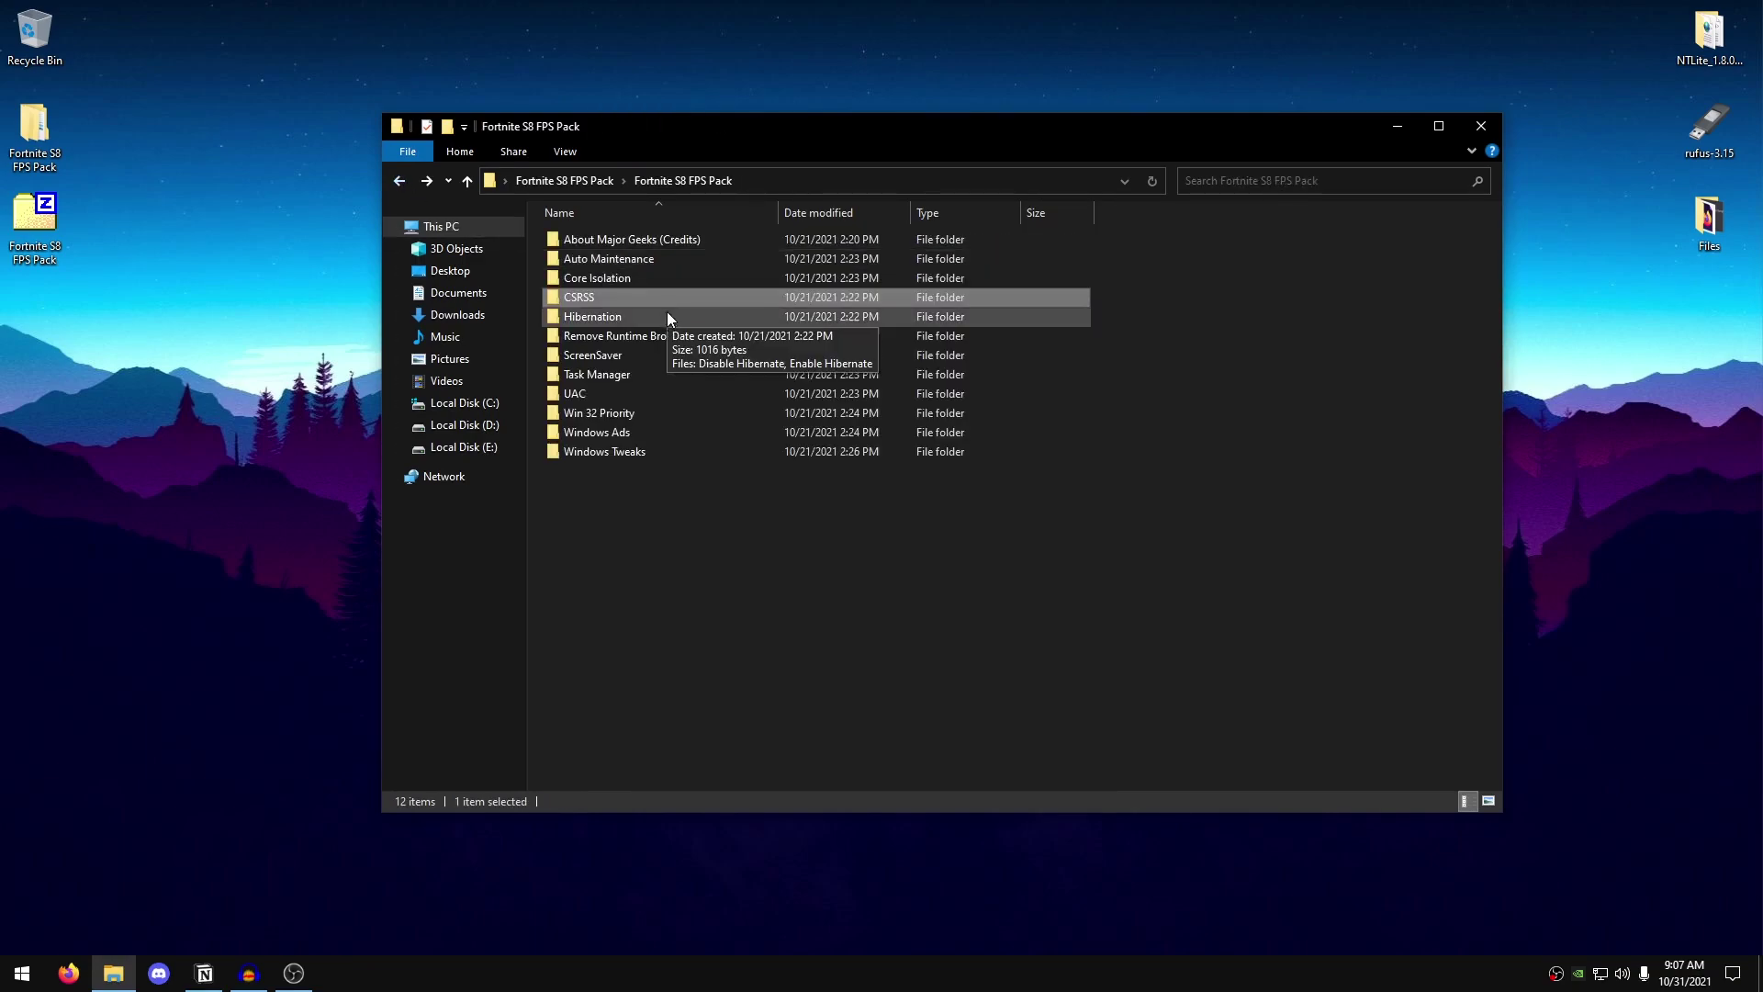
- Merge the Disable Hibernate registry file from the Hibernation folder and return to the pack's folder list
{"action": "double_click", "coordinate": [609, 316]}
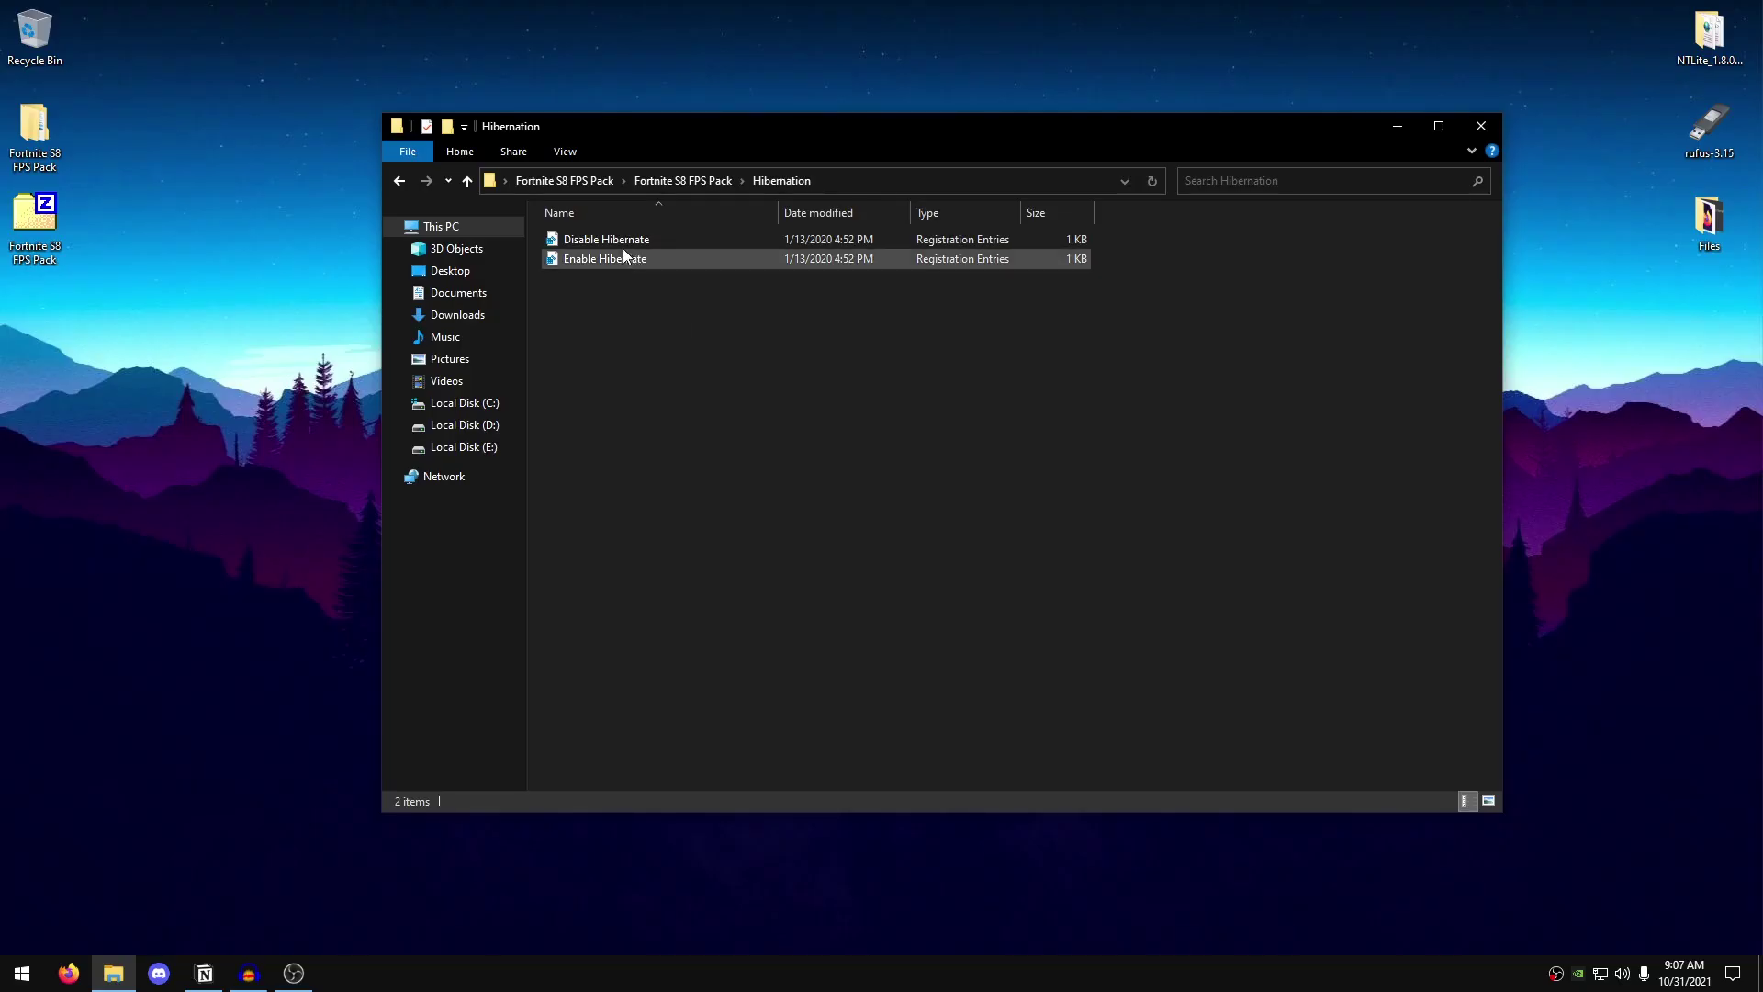
{"action": "left_click", "coordinate": [608, 241]}
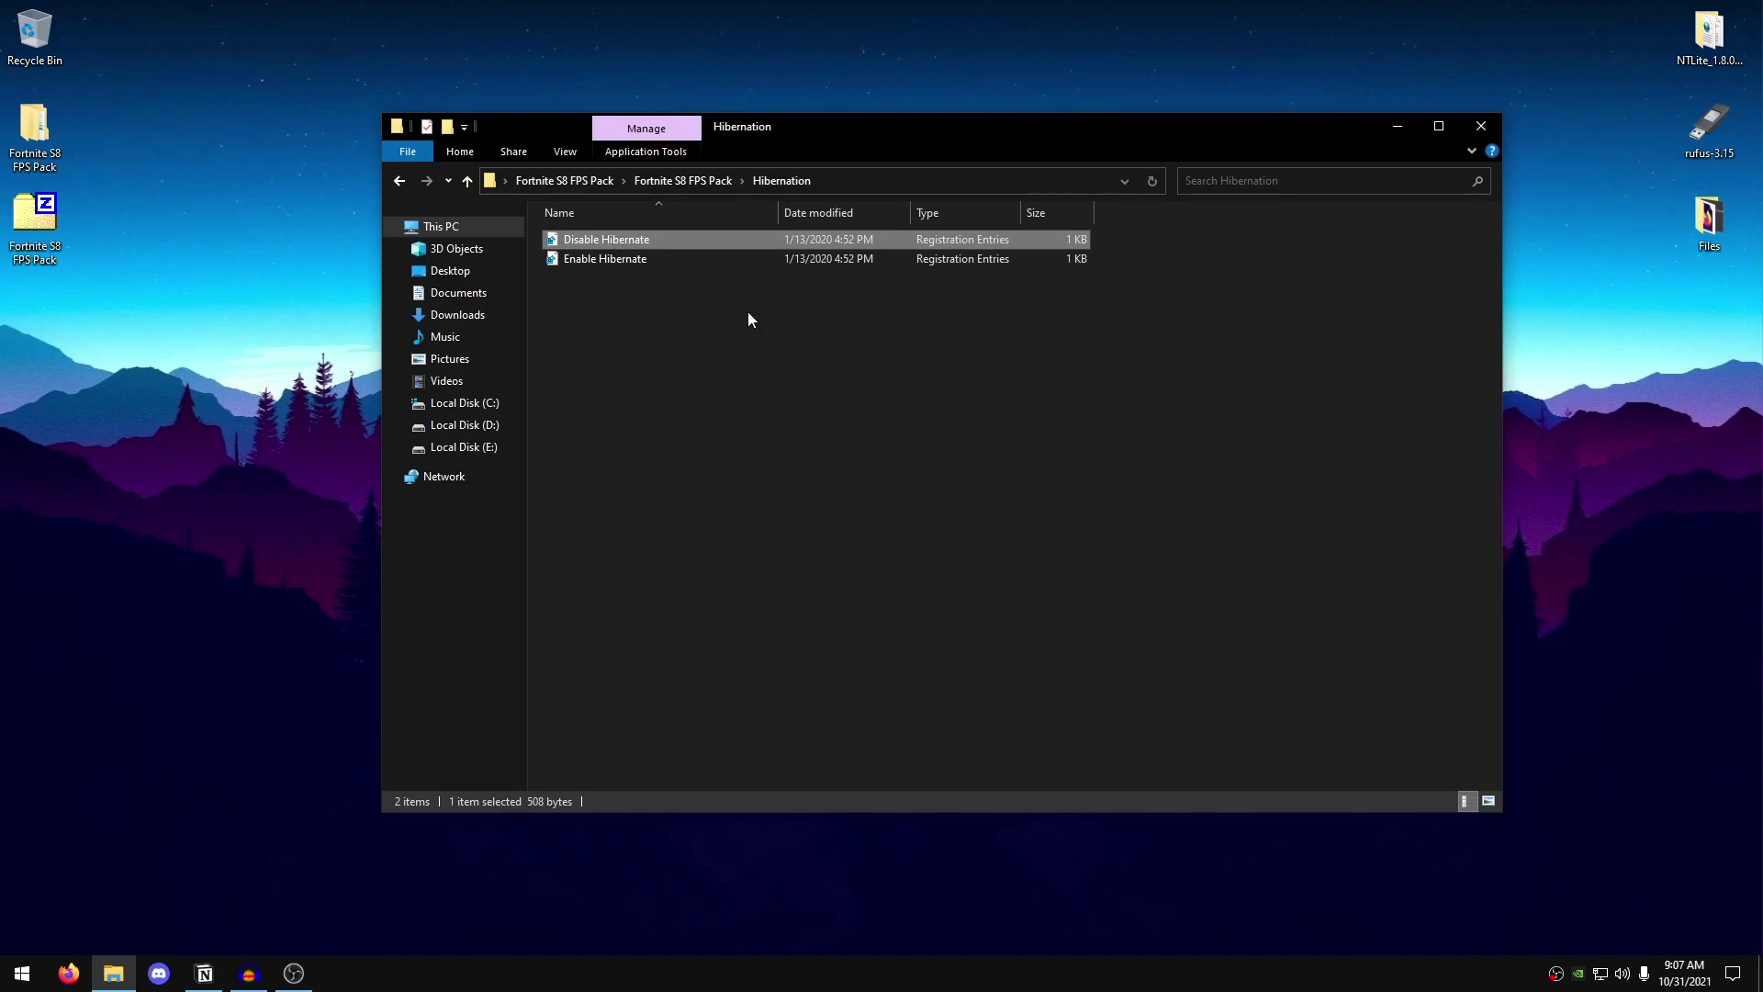
{"action": "double_click", "coordinate": [630, 240]}
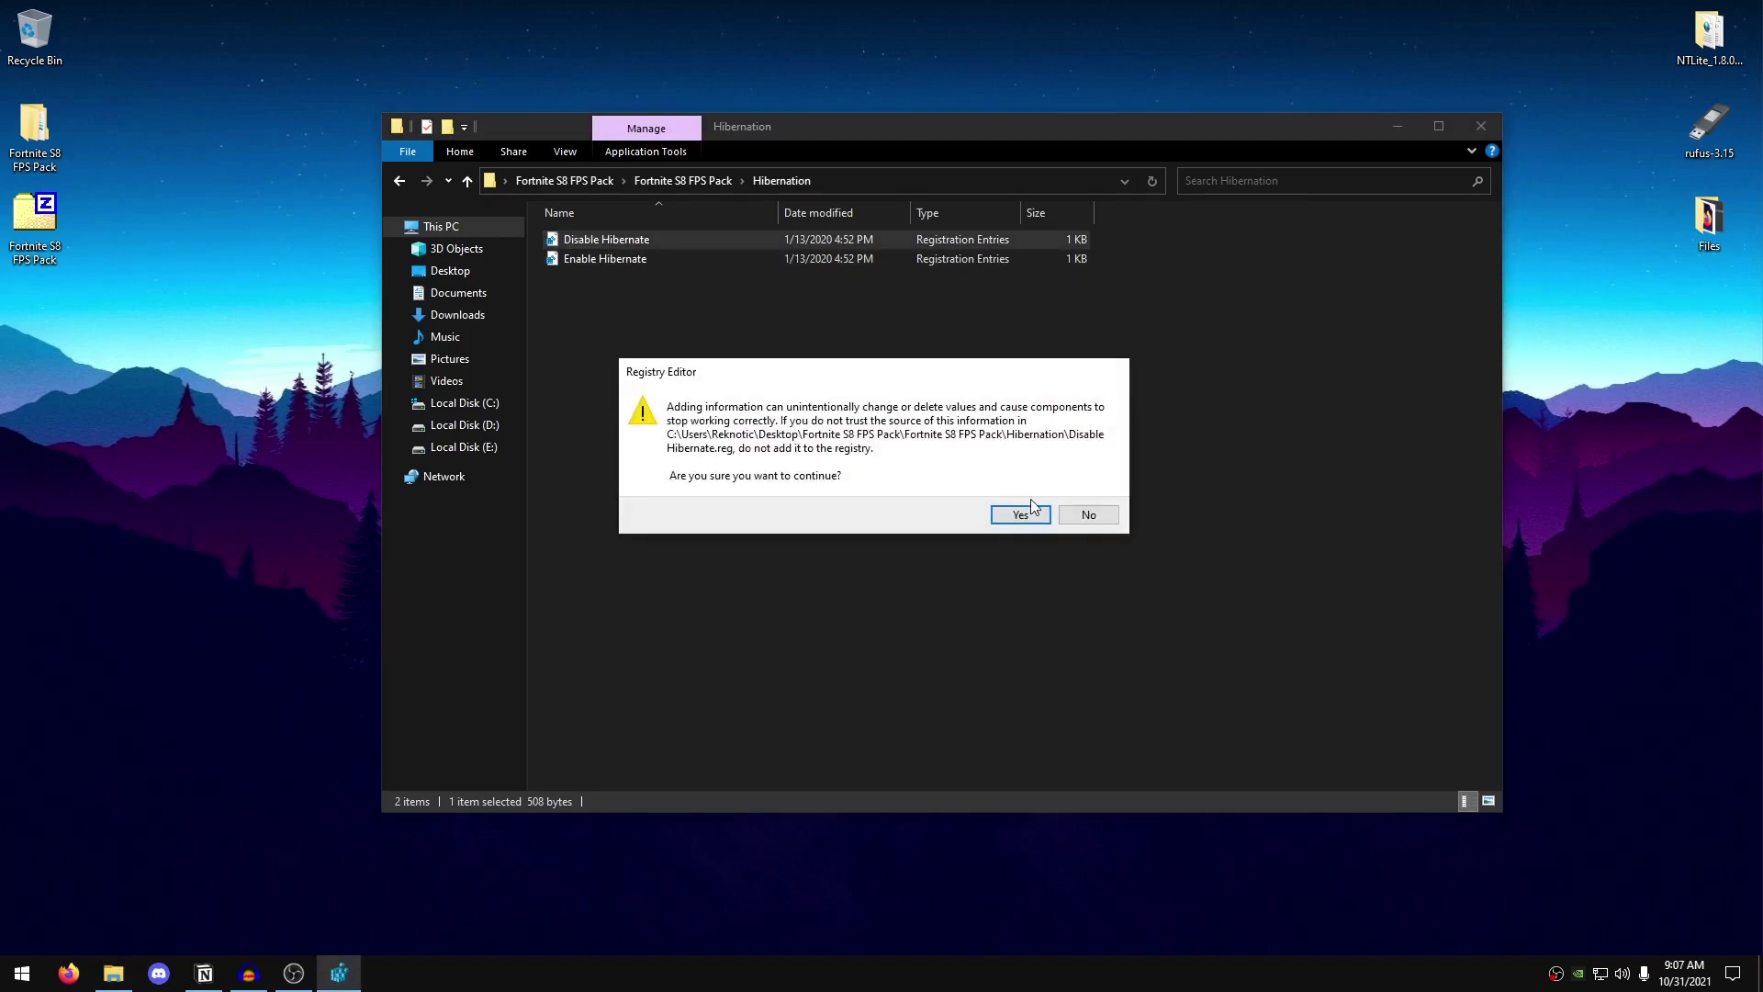
{"action": "left_click", "coordinate": [1037, 514]}
{"action": "left_click", "coordinate": [1088, 486]}
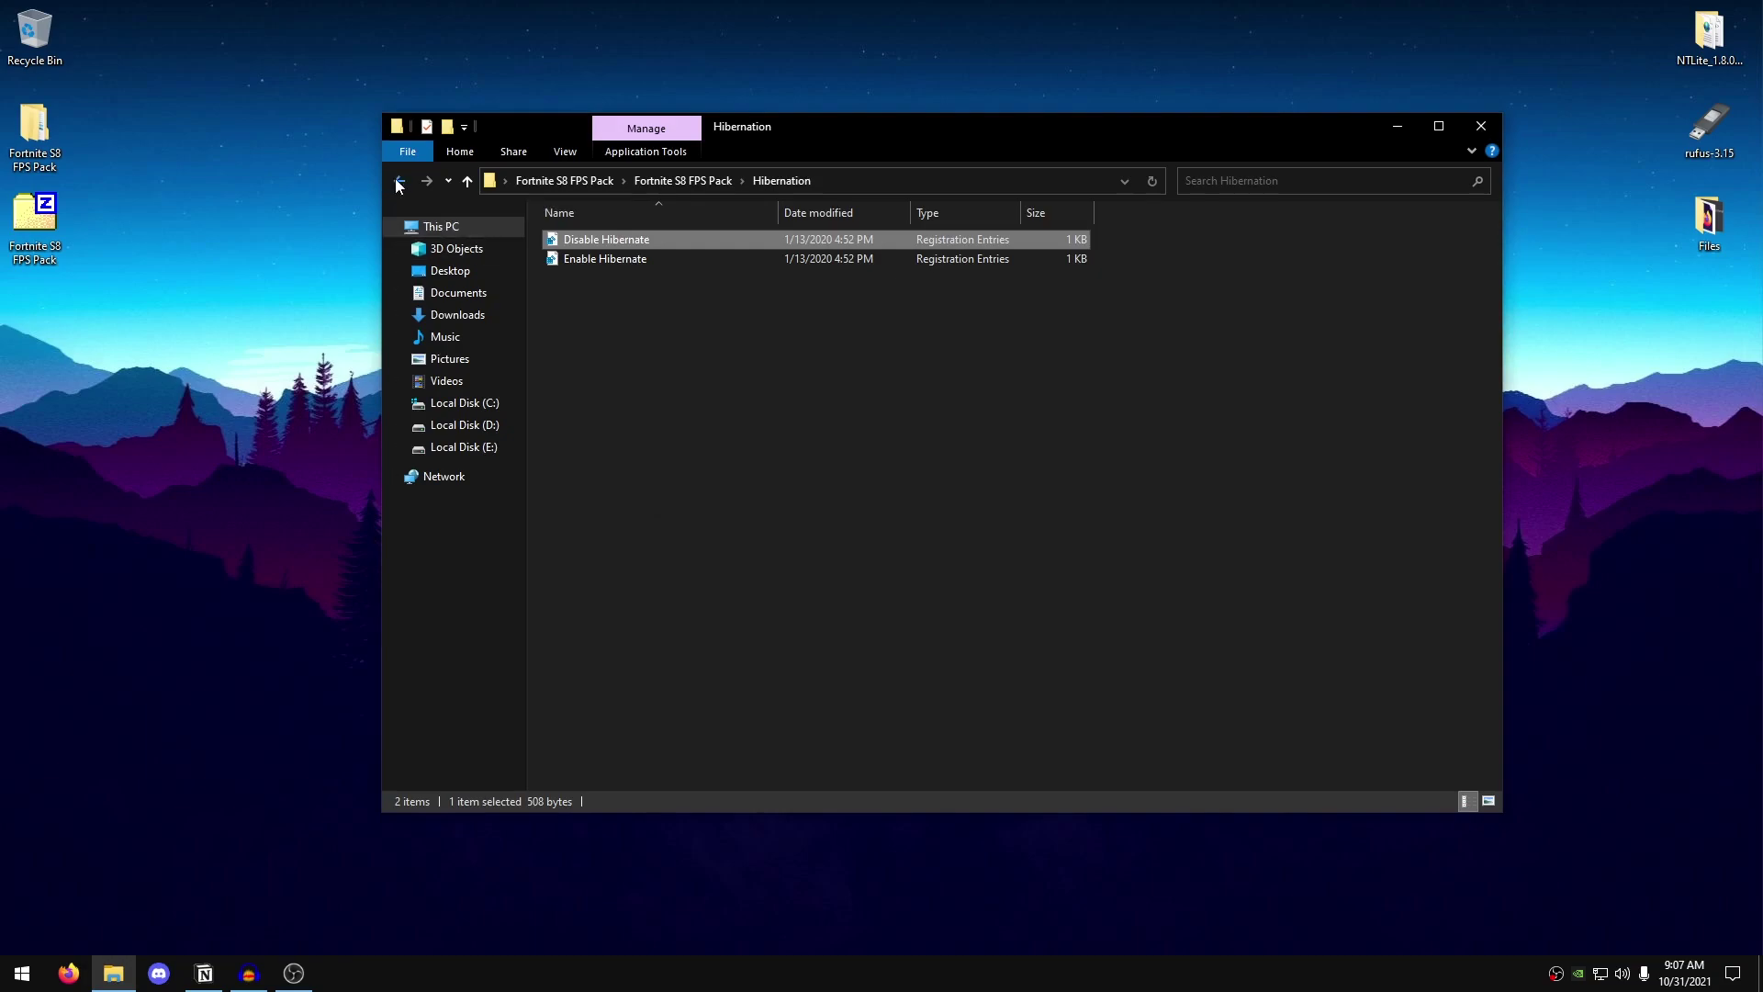
{"action": "left_click", "coordinate": [398, 181]}
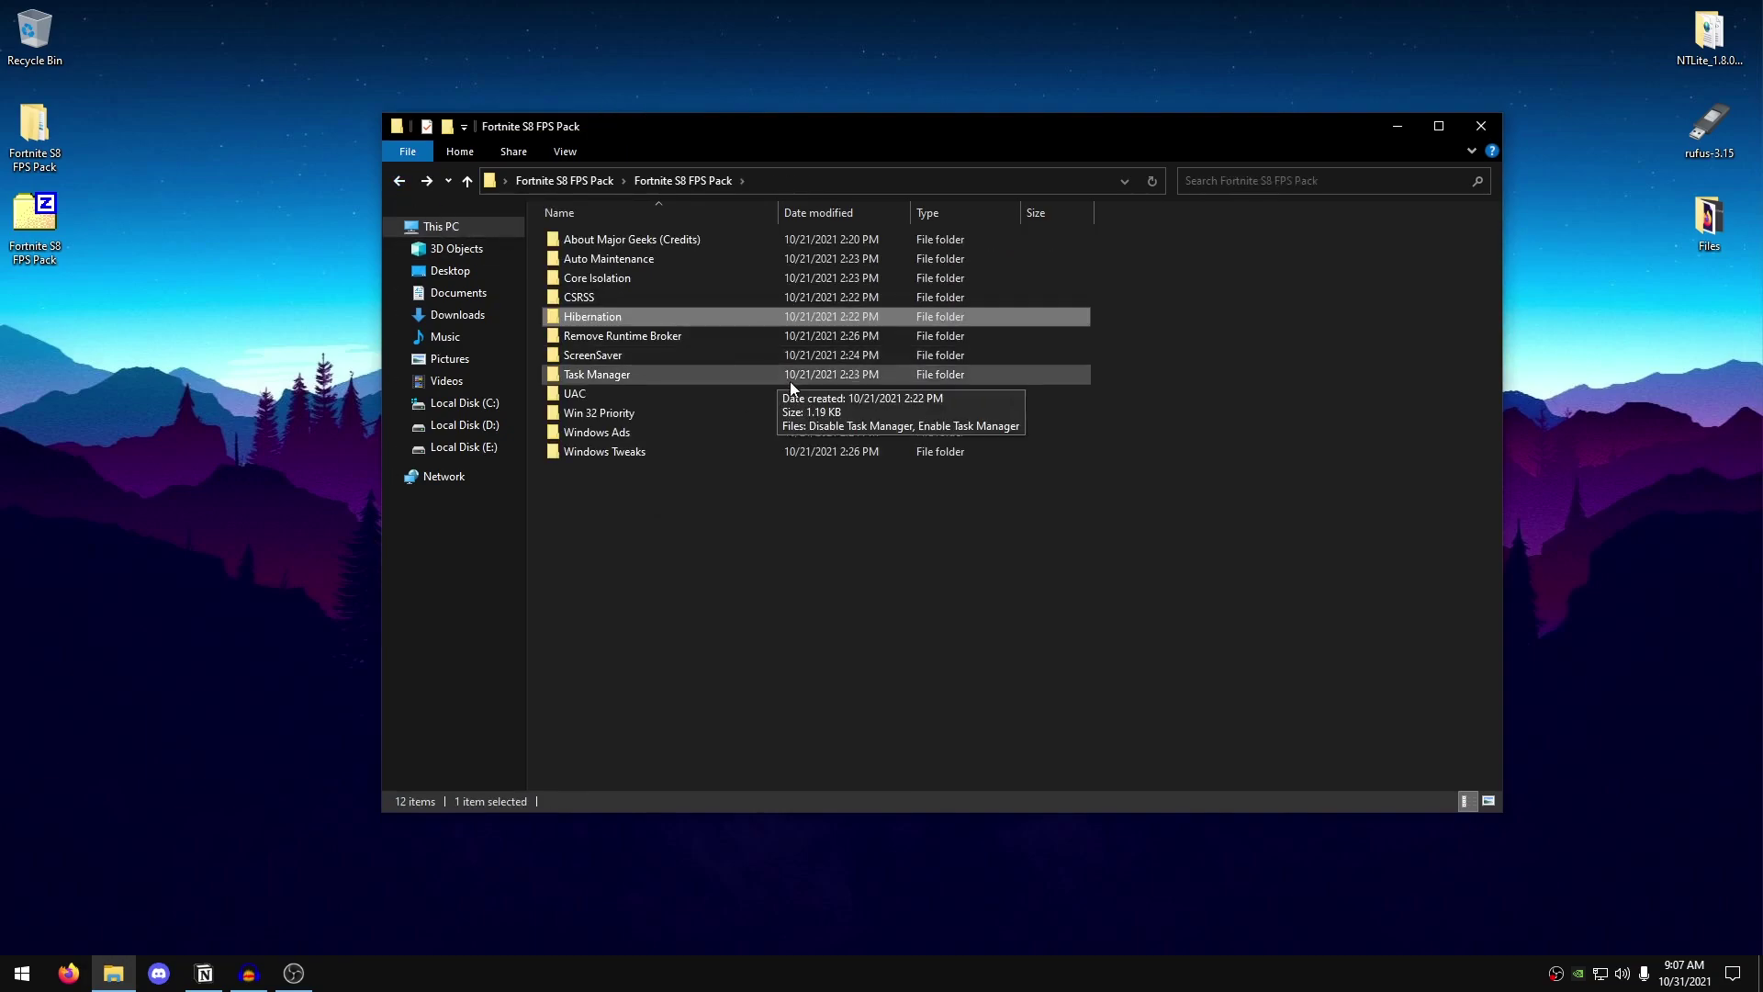
- Open the Remove Runtime Broker folder and examine the Runtime Broker background processes in Task Manager, closing it when done
{"action": "left_click", "coordinate": [612, 337]}
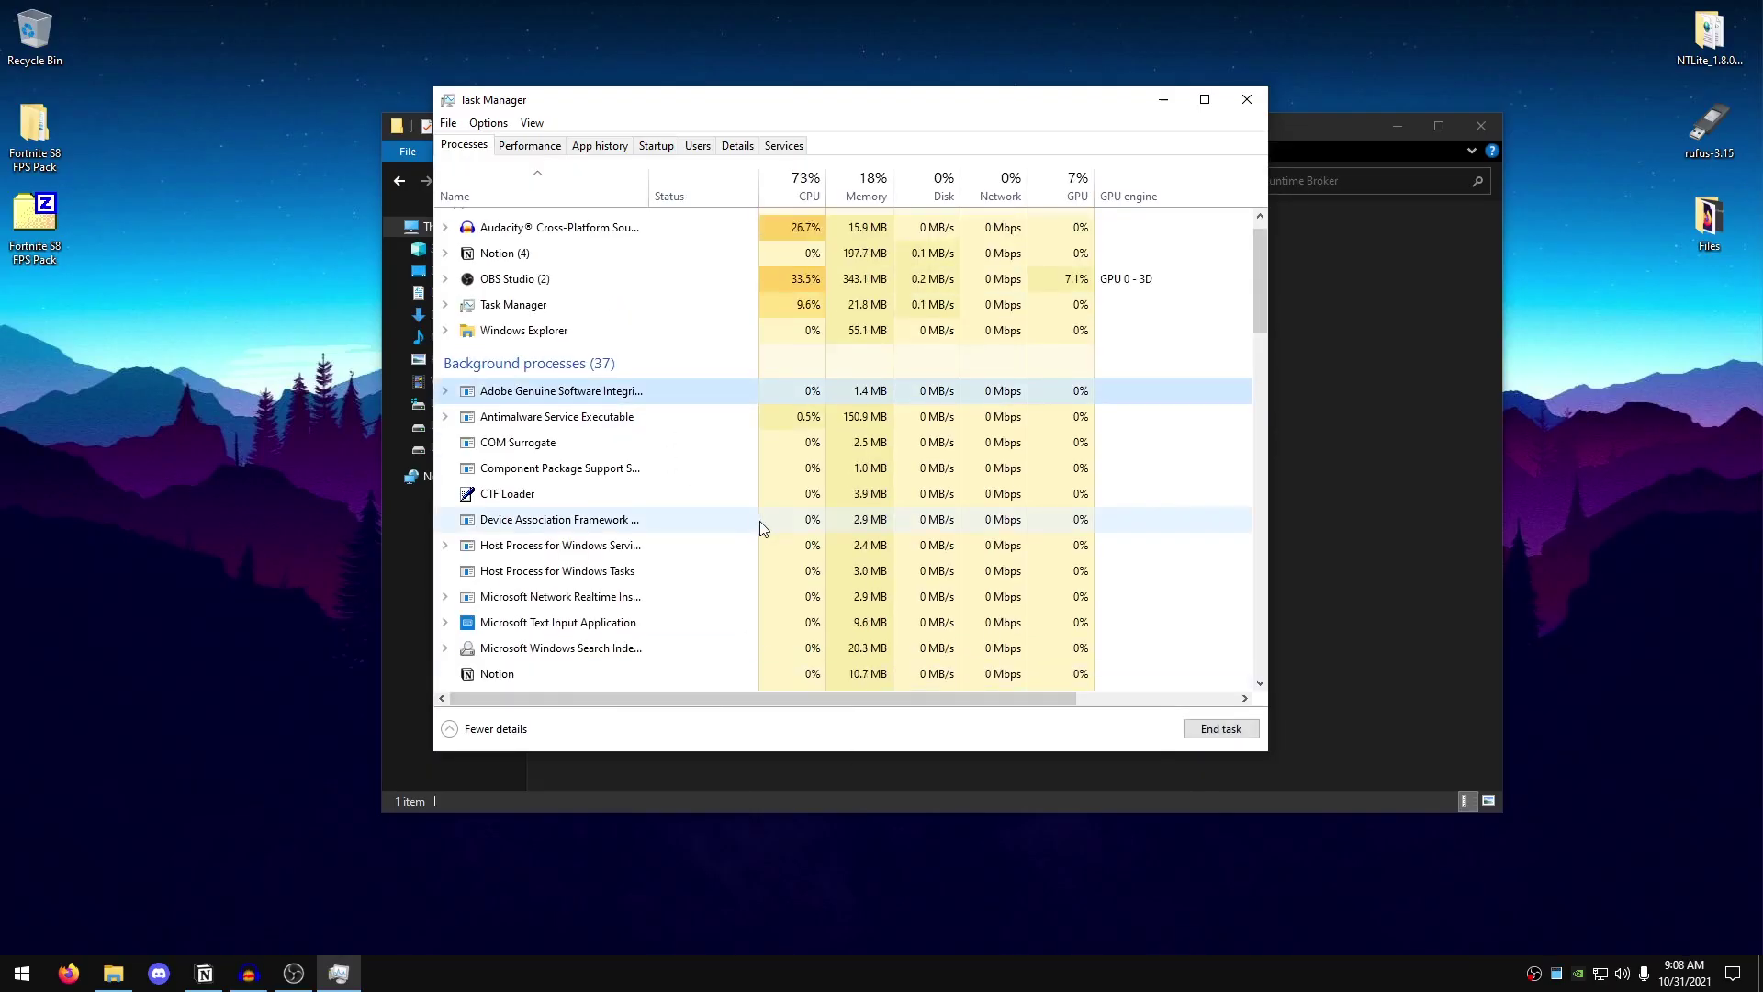
{"action": "scroll", "coordinate": [761, 526], "scroll_direction": "down", "scroll_amount": 10}
{"action": "left_click", "coordinate": [570, 459]}
{"action": "key", "text": "Down"}
{"action": "key", "text": "Down"}
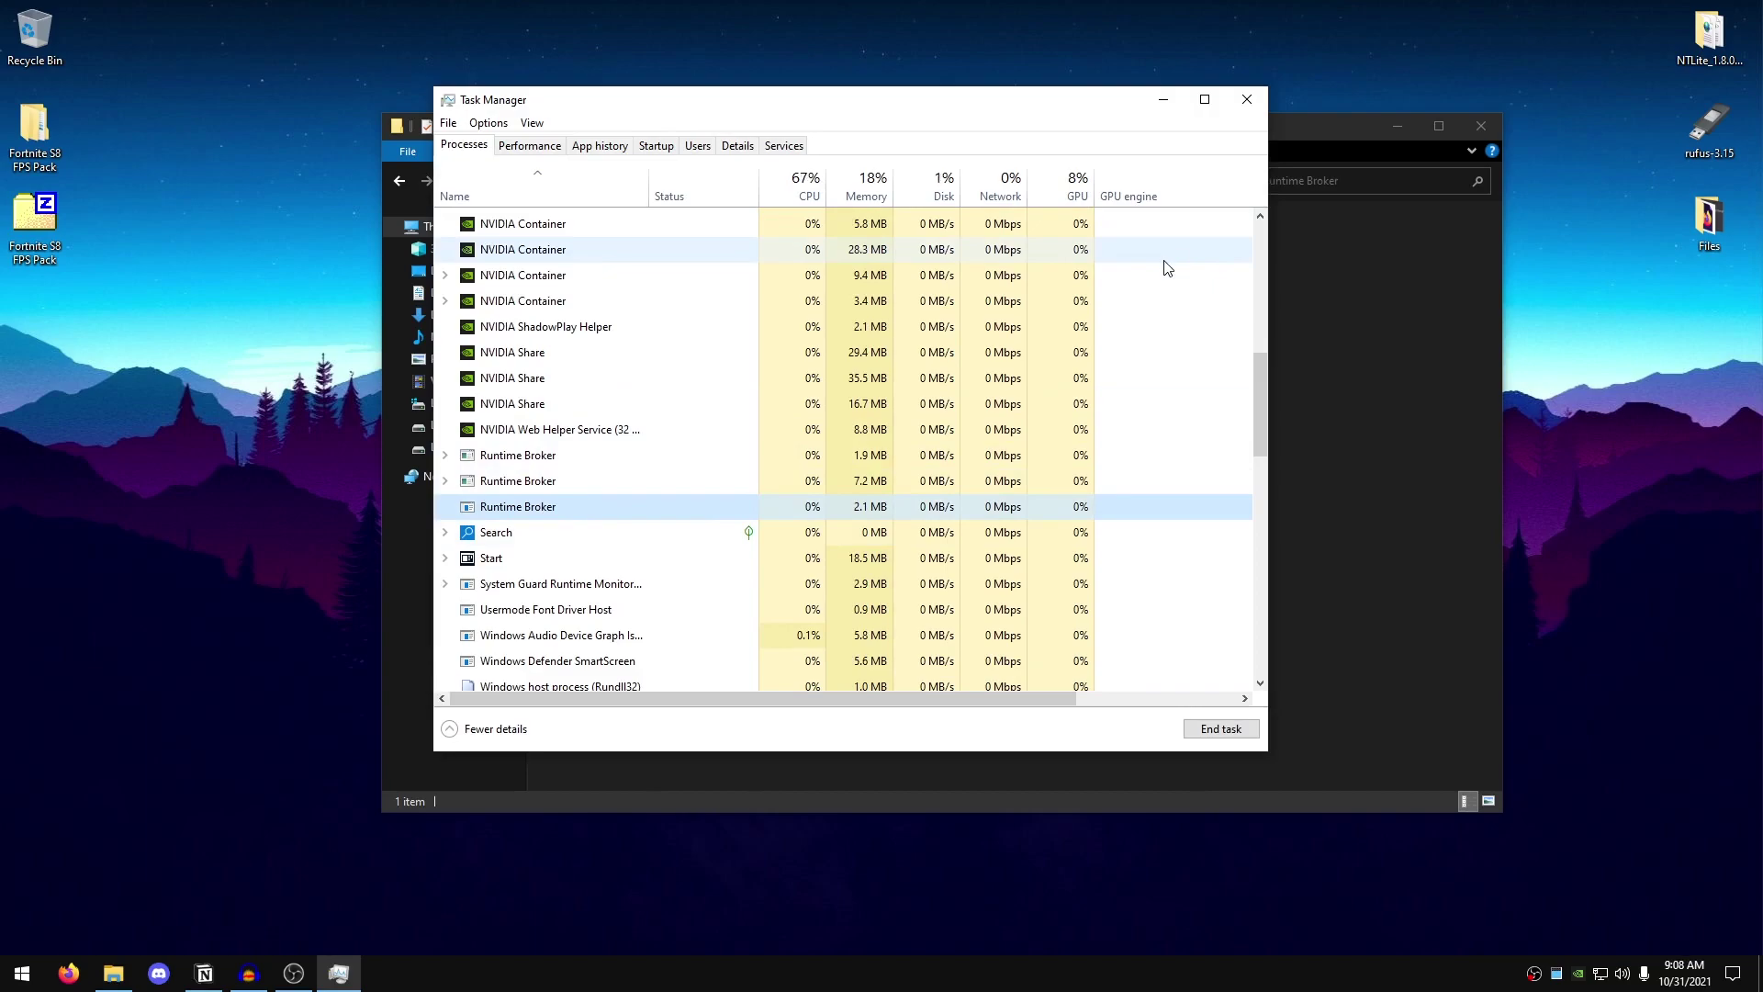
{"action": "left_click", "coordinate": [1246, 100]}
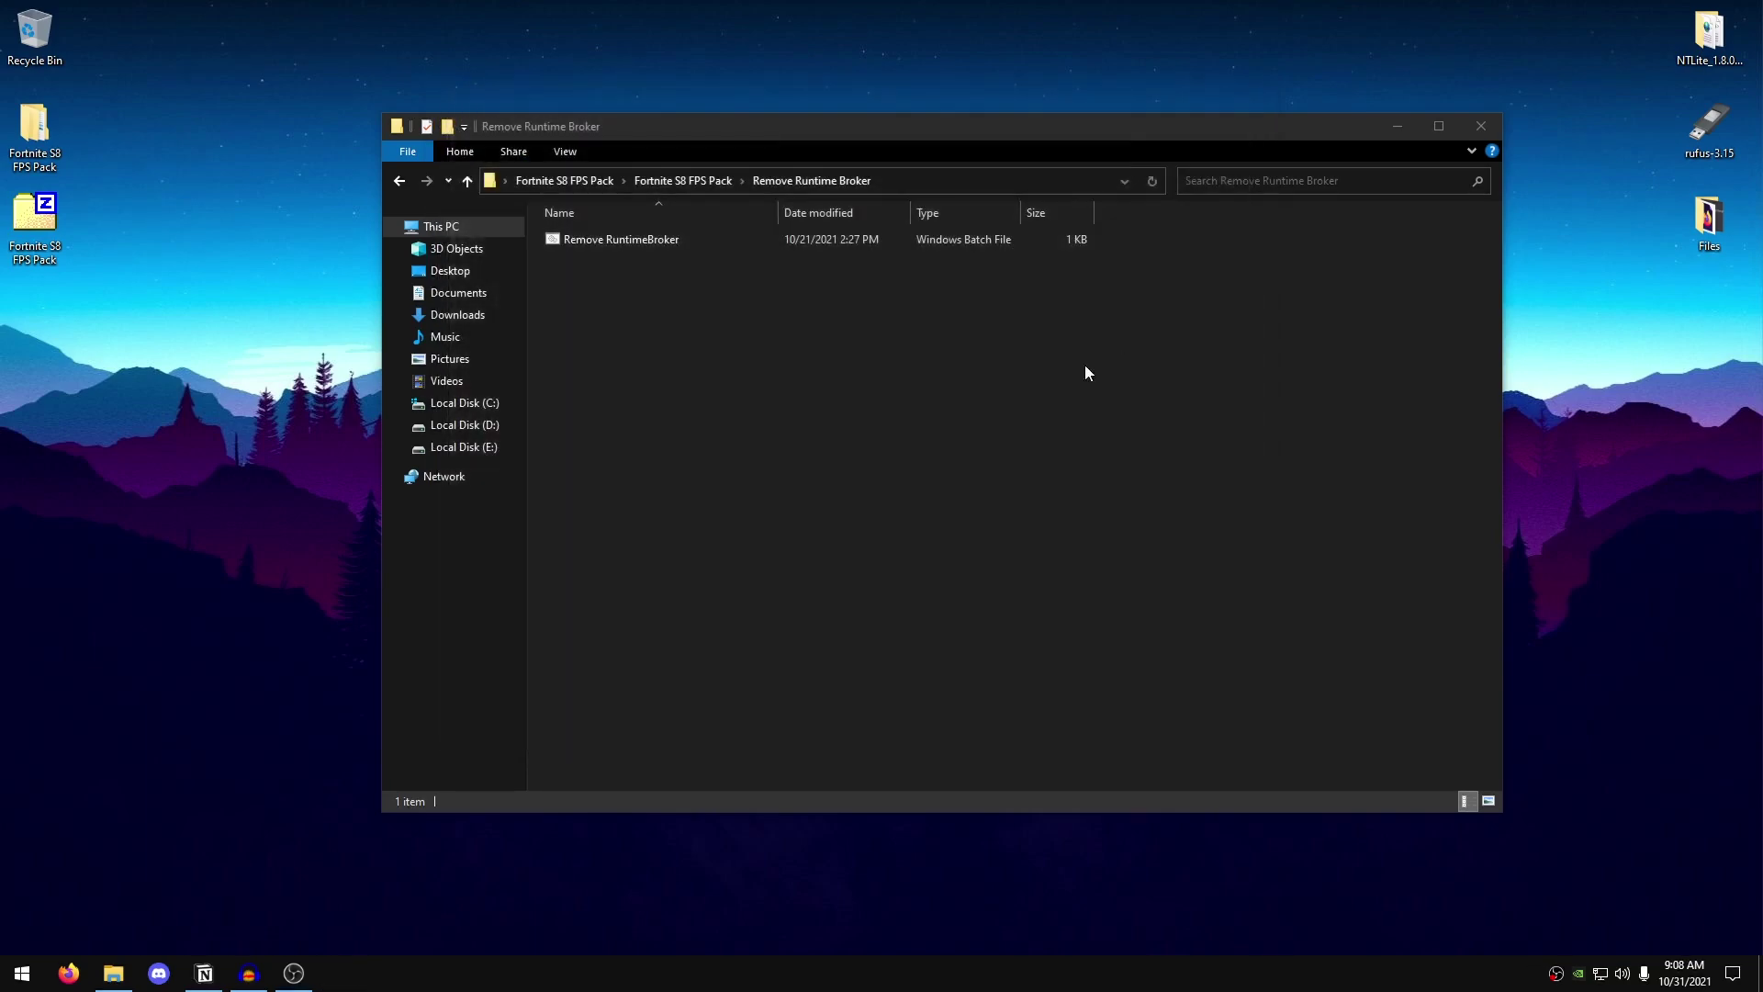
- Run the Remove RuntimeBroker batch file as administrator and return to the pack's folder list
{"action": "right_click", "coordinate": [633, 240]}
{"action": "left_click", "coordinate": [755, 318]}
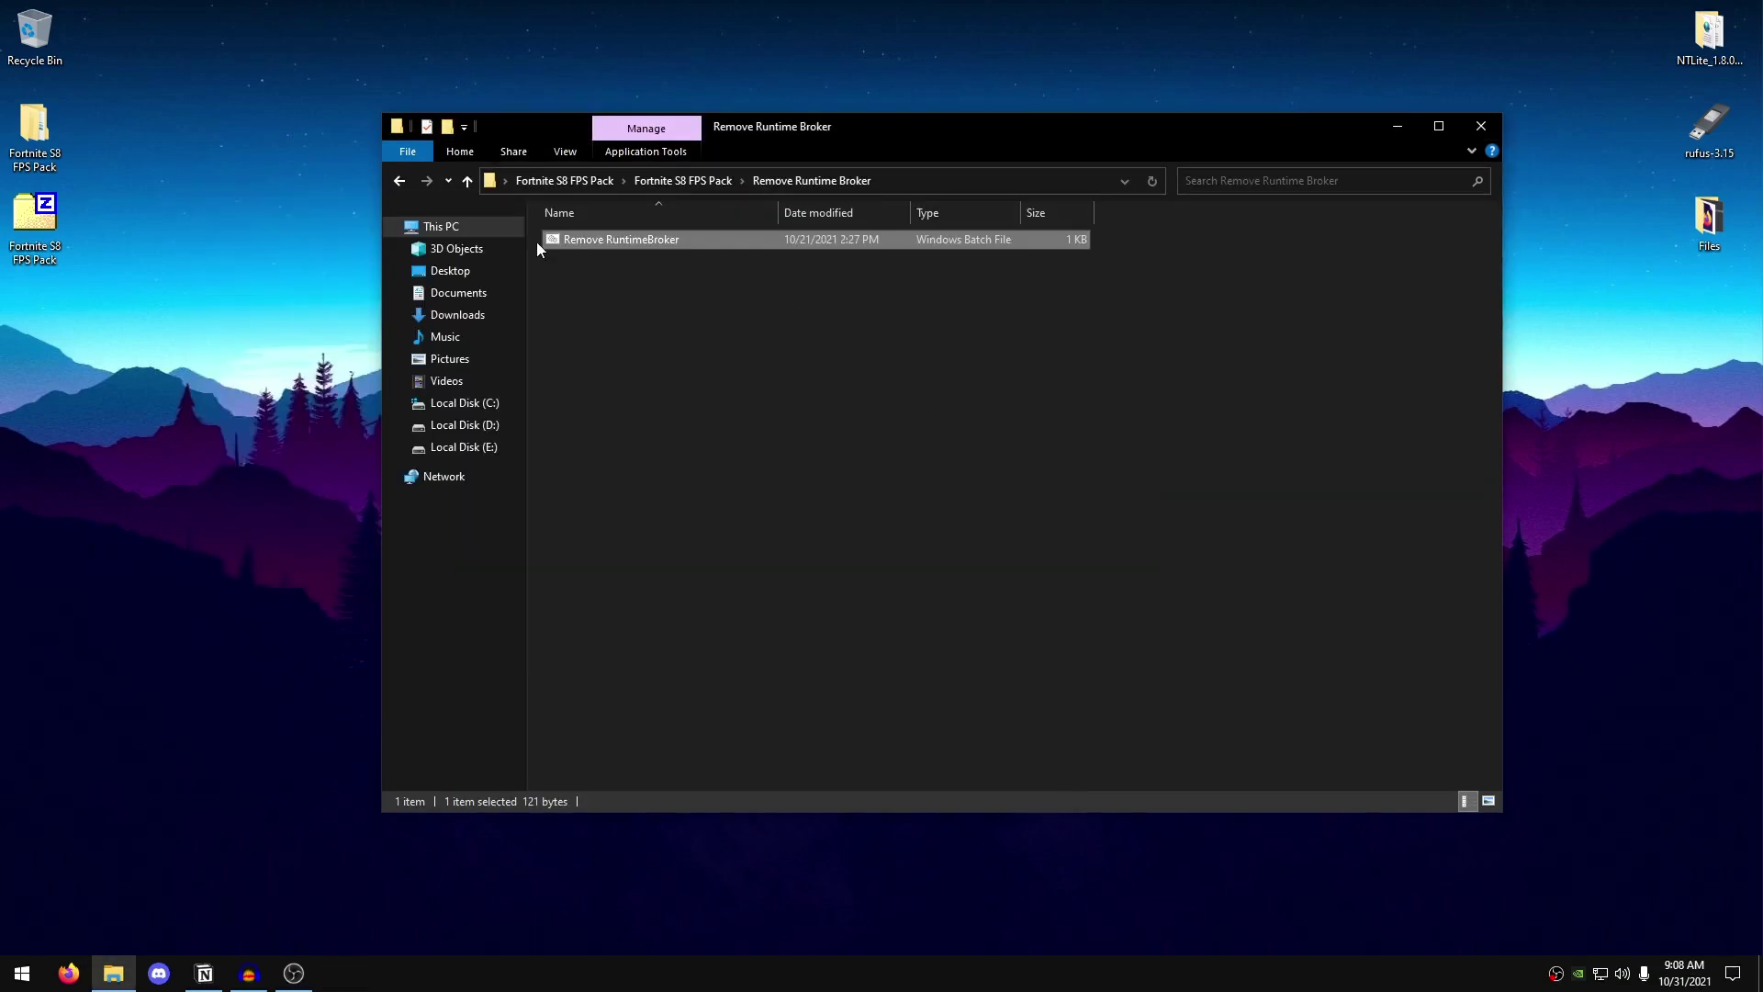
{"action": "left_click", "coordinate": [406, 180]}
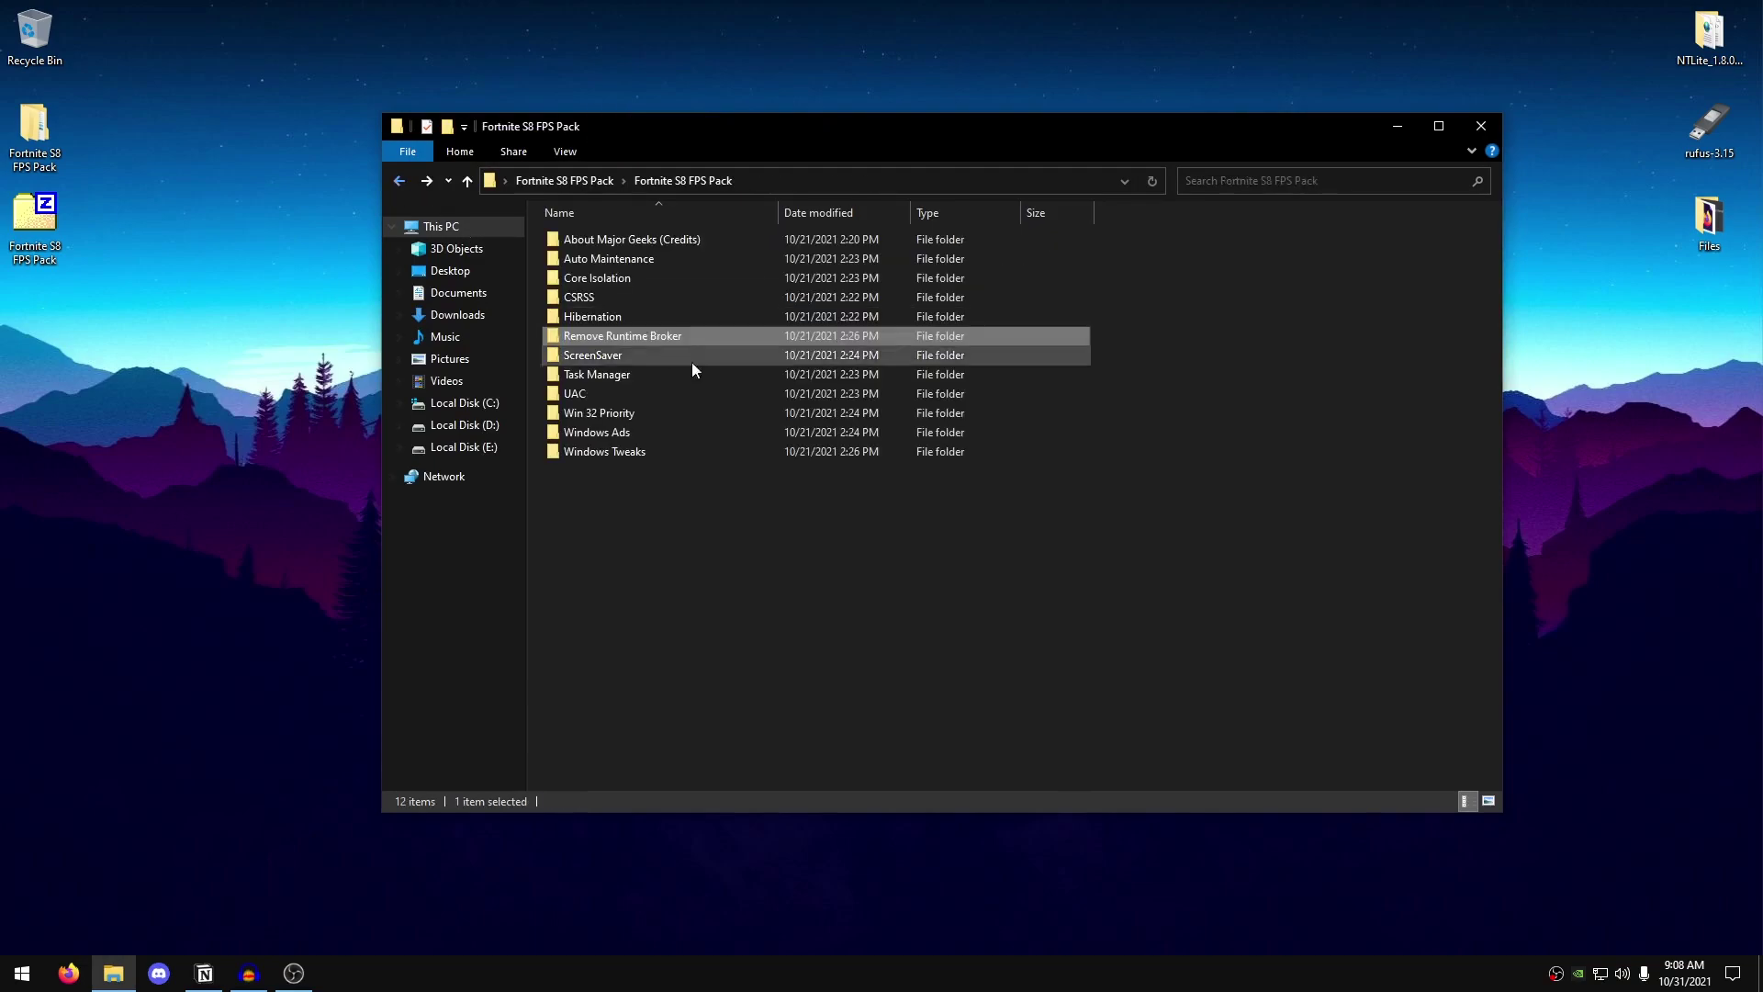
- Merge the Disable Screen Savers registry file from the ScreenSaver folder and return to the pack's folder list
{"action": "double_click", "coordinate": [634, 356]}
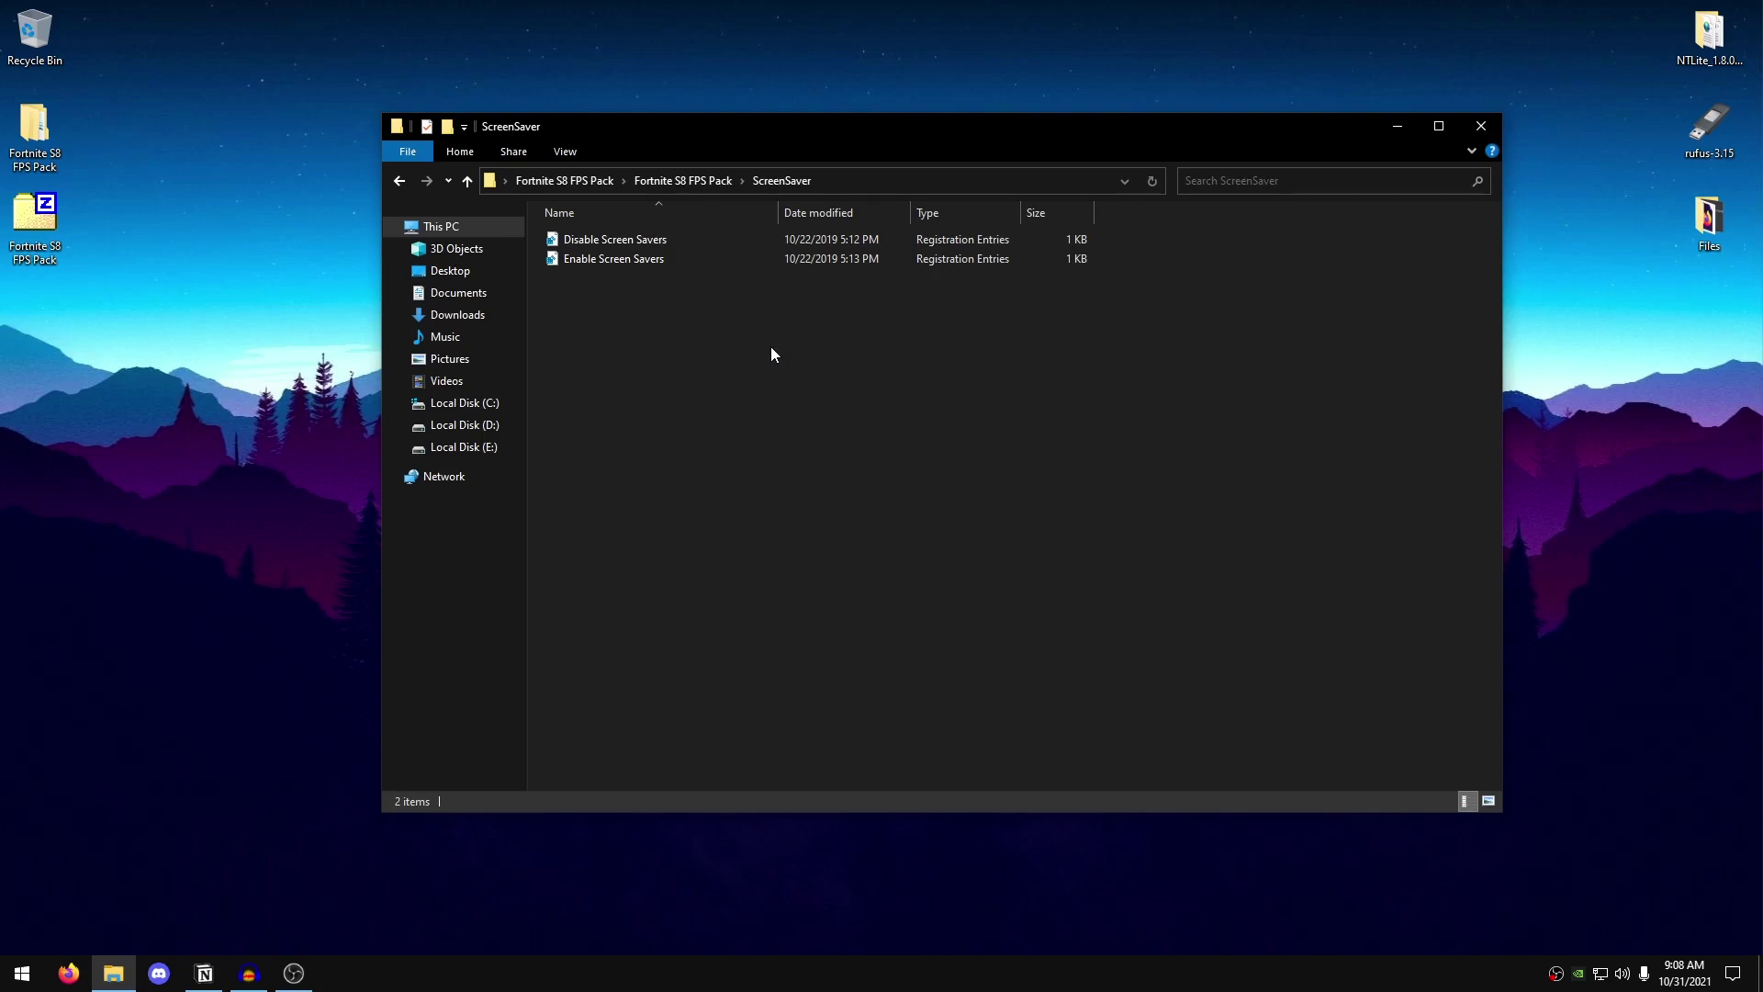
{"action": "double_click", "coordinate": [630, 241]}
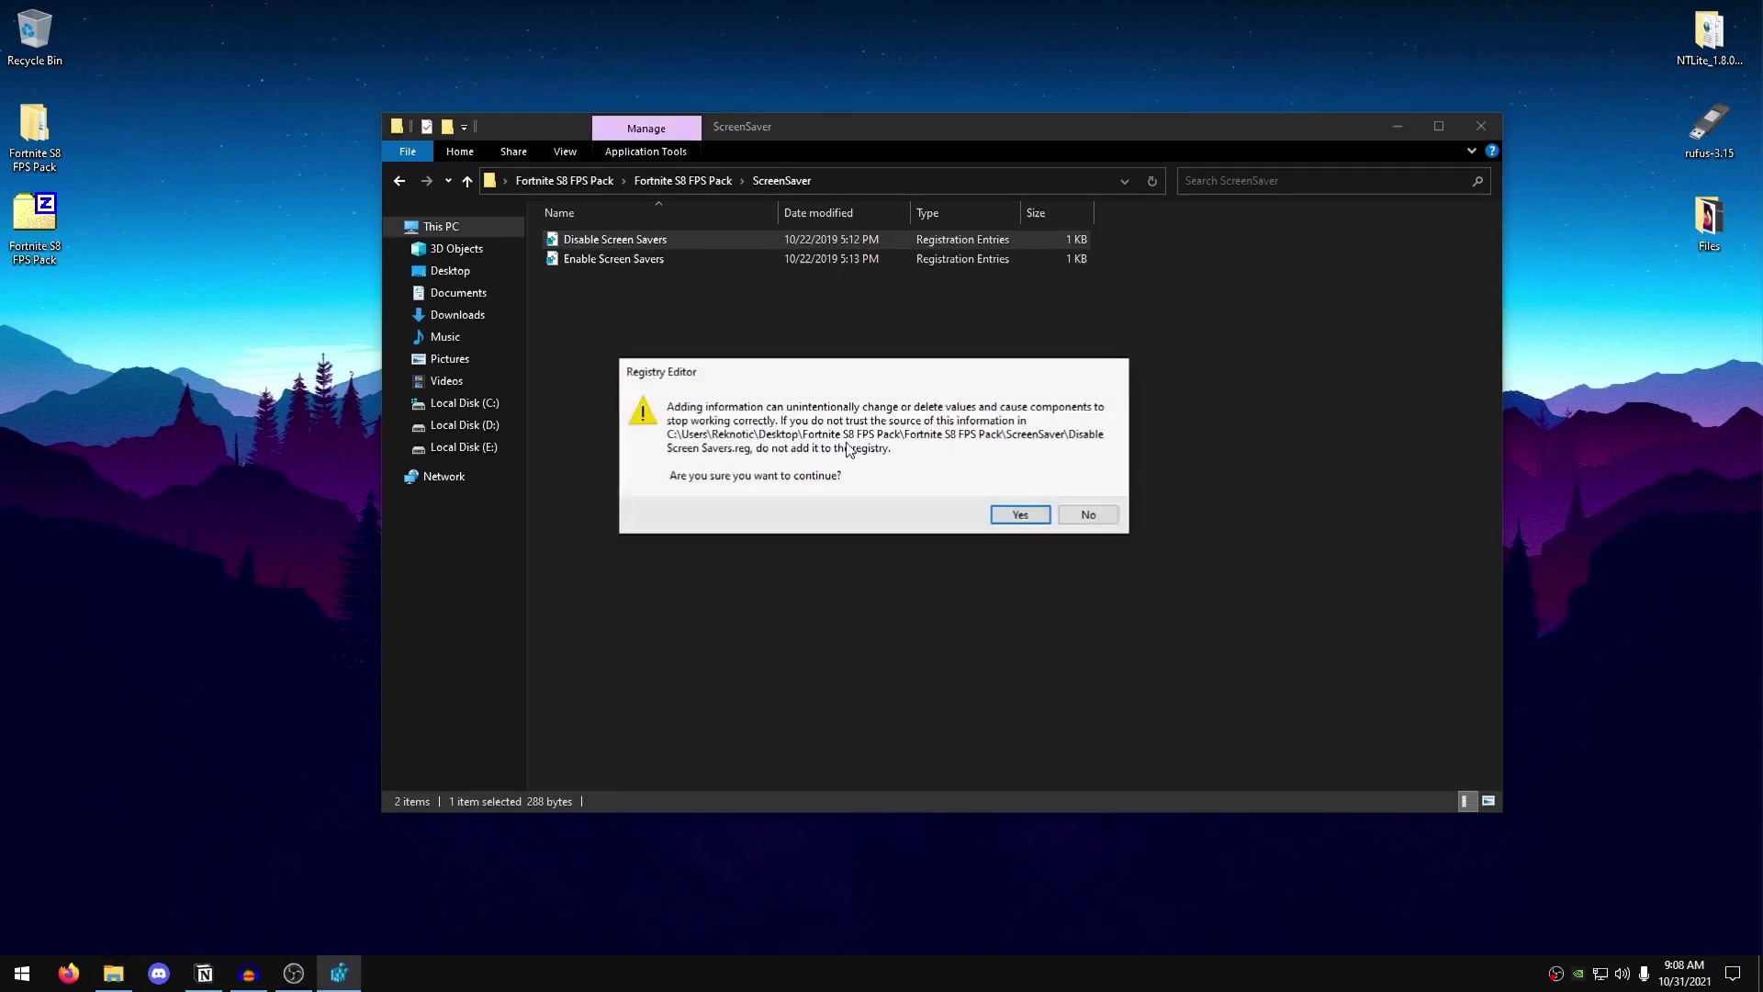
{"action": "left_click", "coordinate": [1019, 512]}
{"action": "left_click", "coordinate": [1089, 487]}
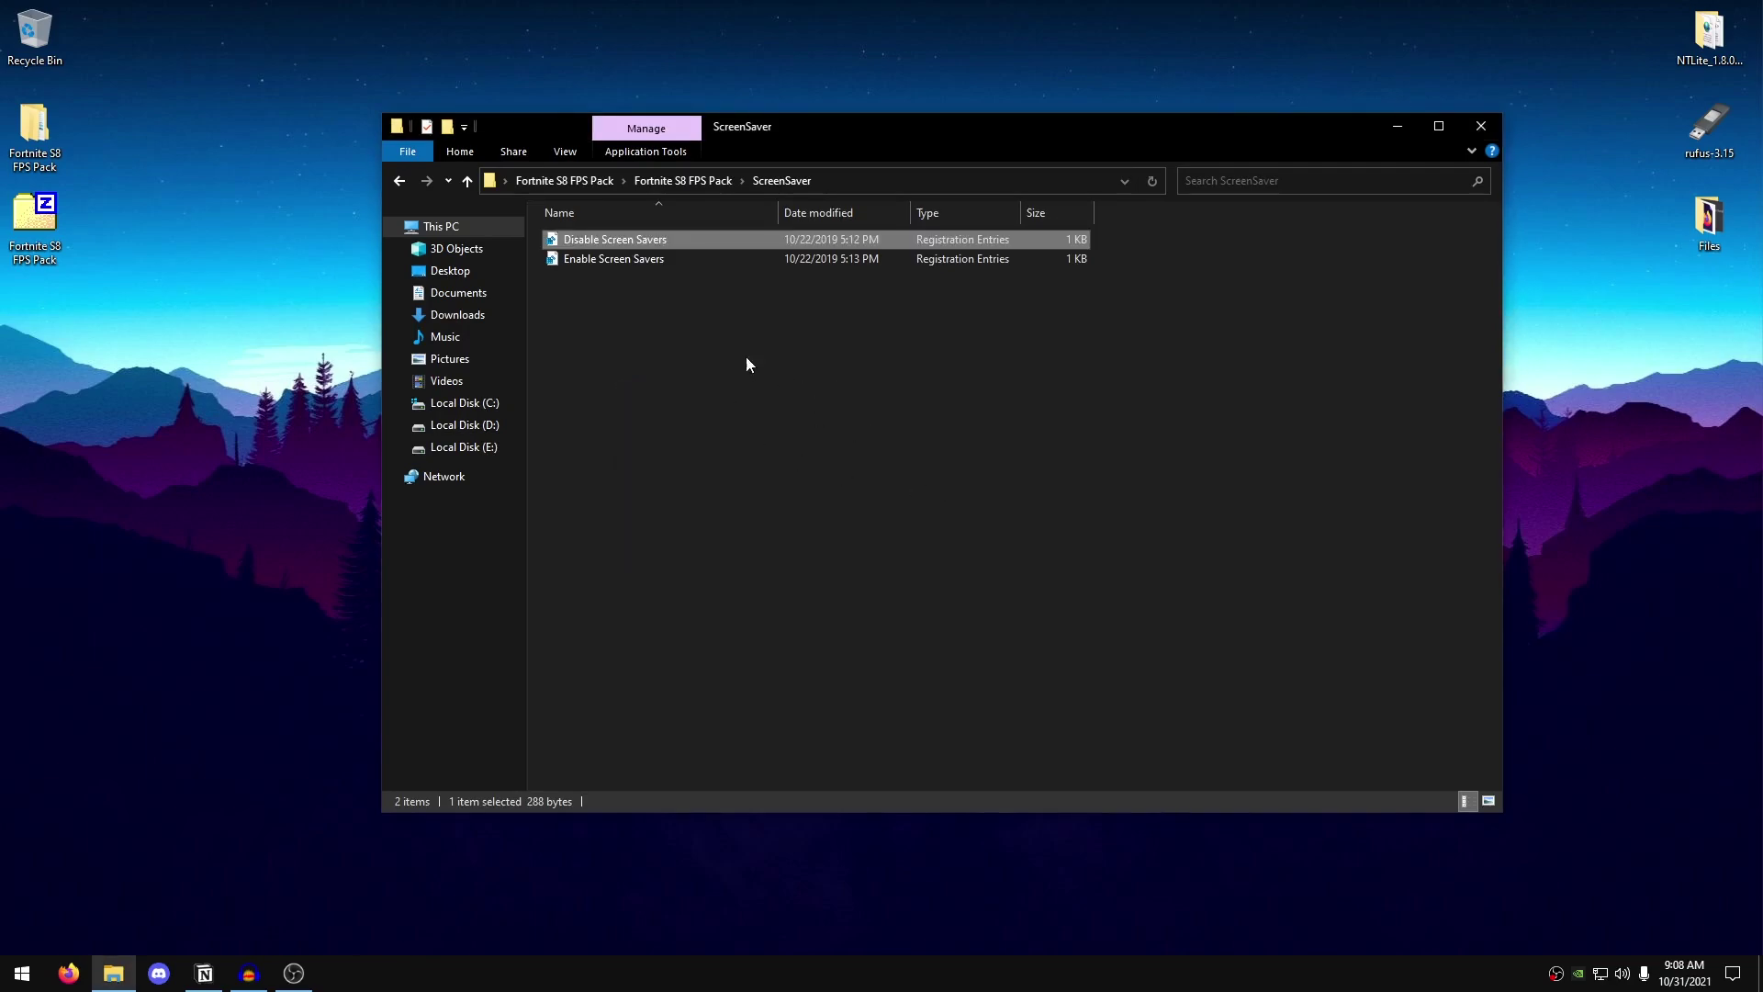
{"action": "left_click", "coordinate": [401, 182]}
- Look at the registry files in the Task Manager folder without merging any, and return to the pack's folder list
{"action": "double_click", "coordinate": [619, 374]}
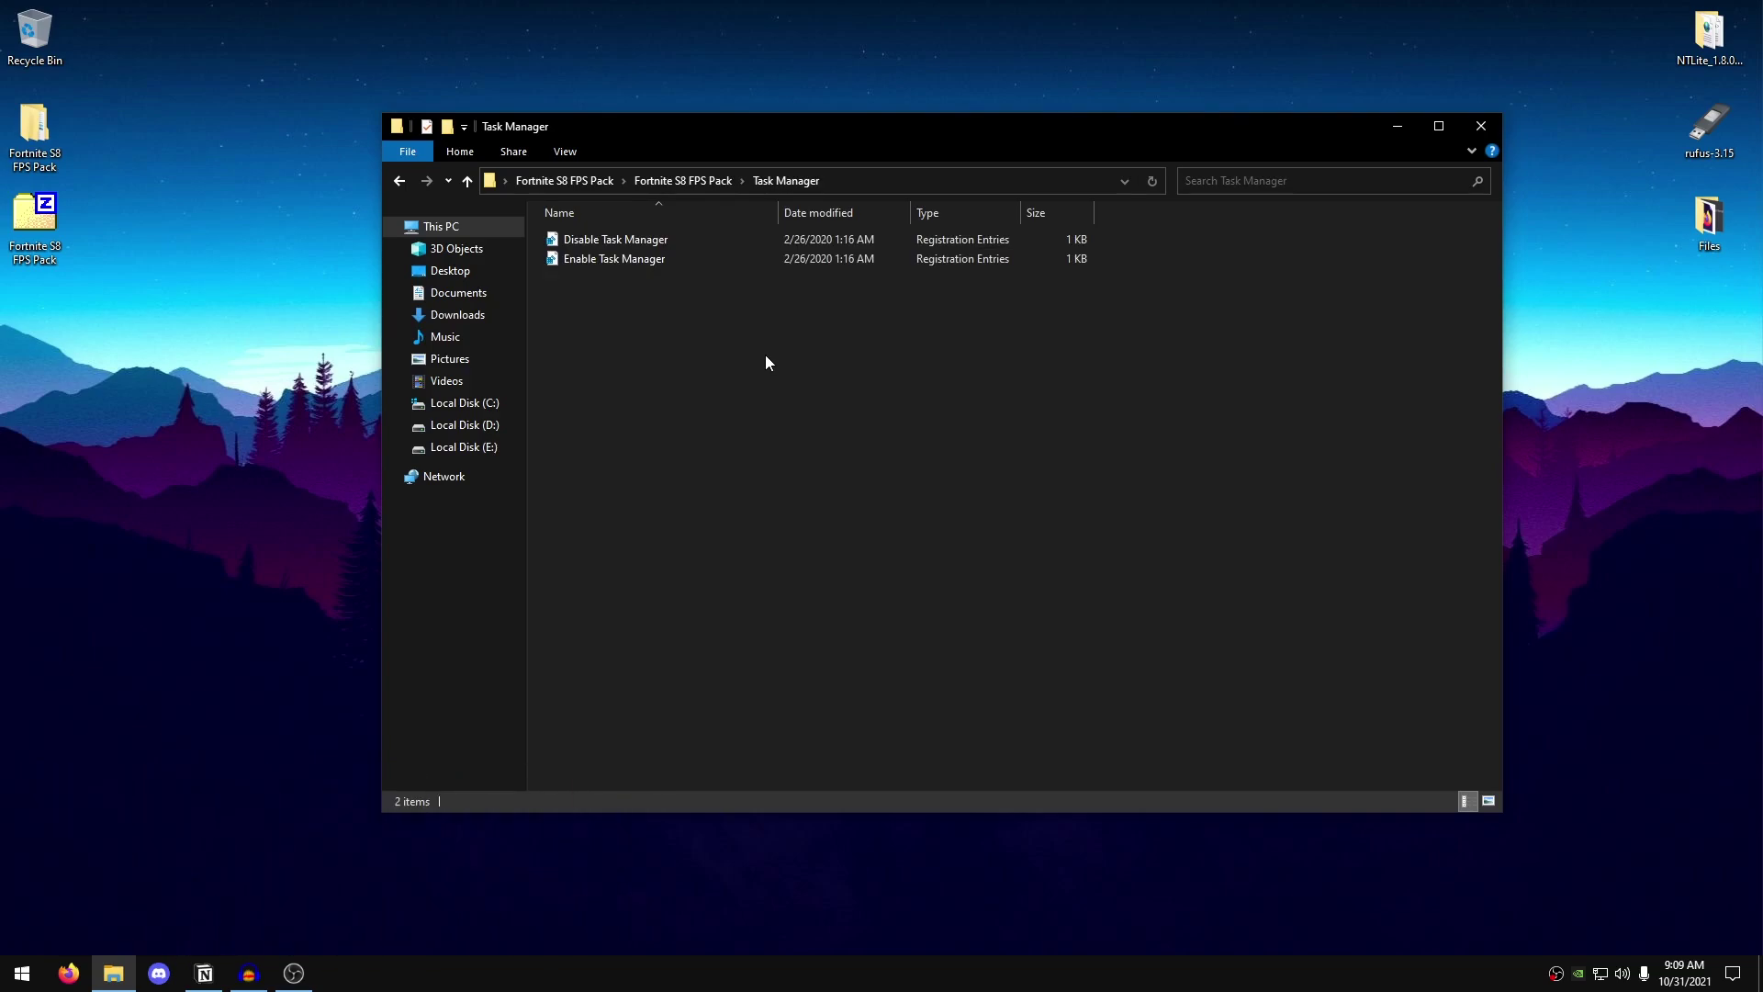
{"action": "left_click", "coordinate": [643, 239]}
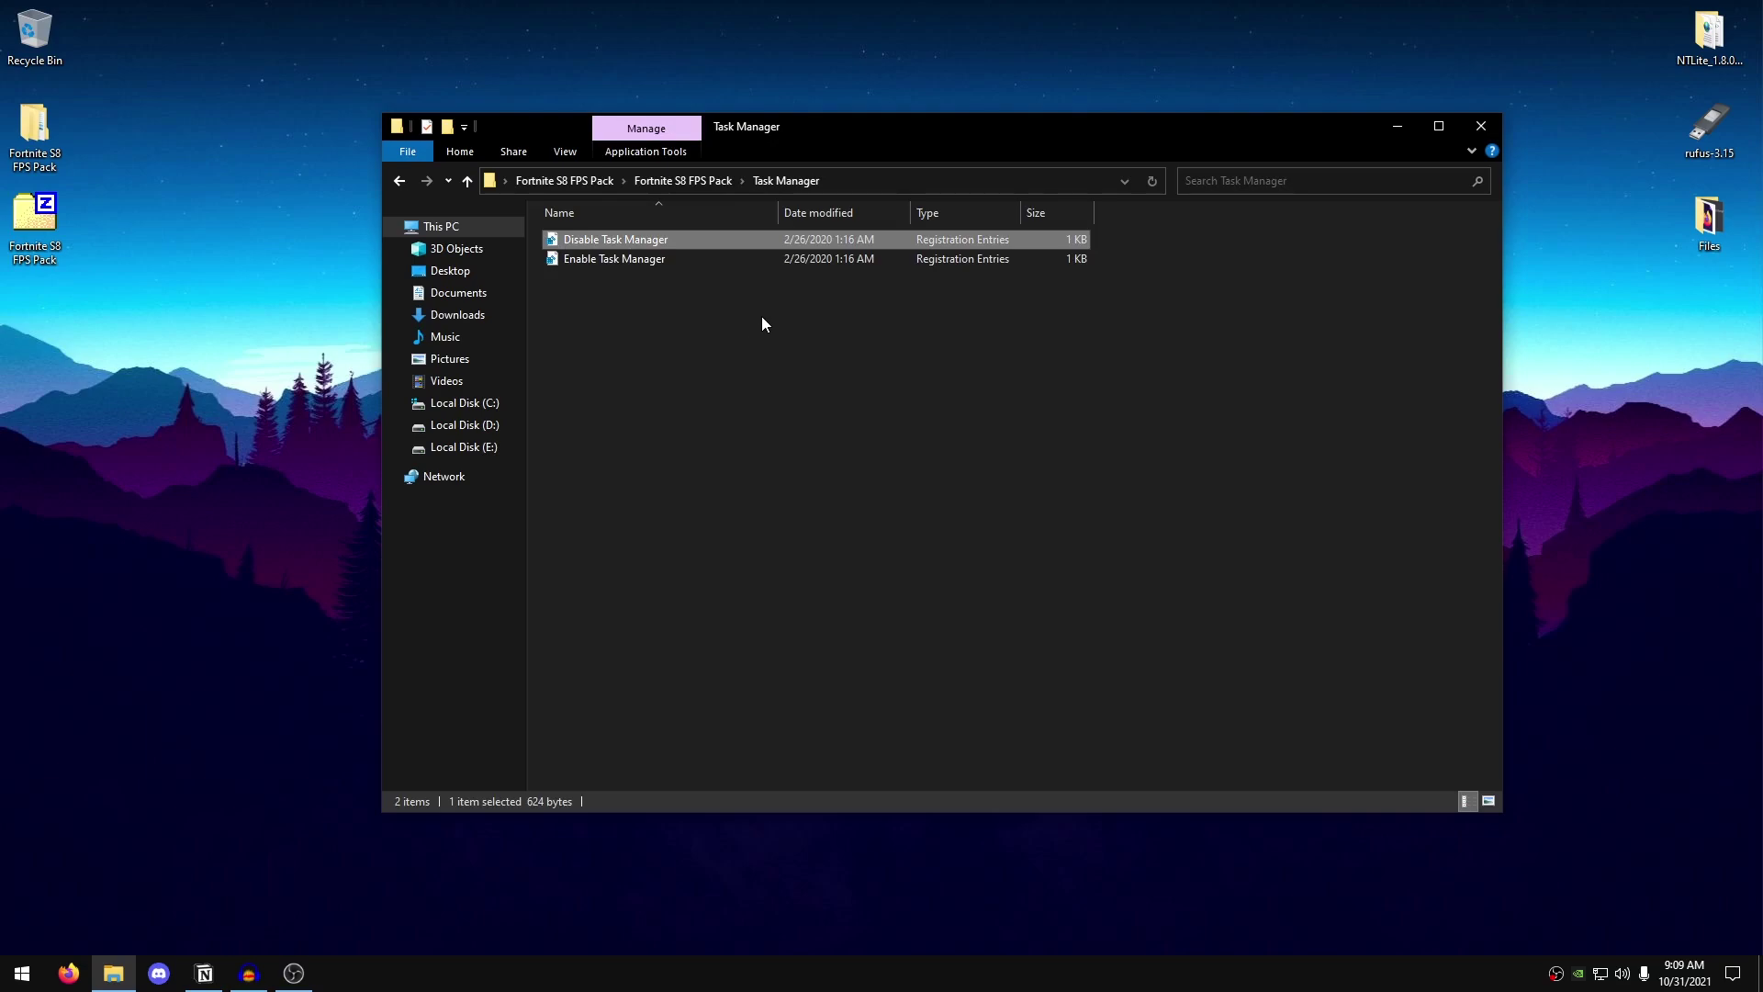
{"action": "left_click", "coordinate": [399, 180]}
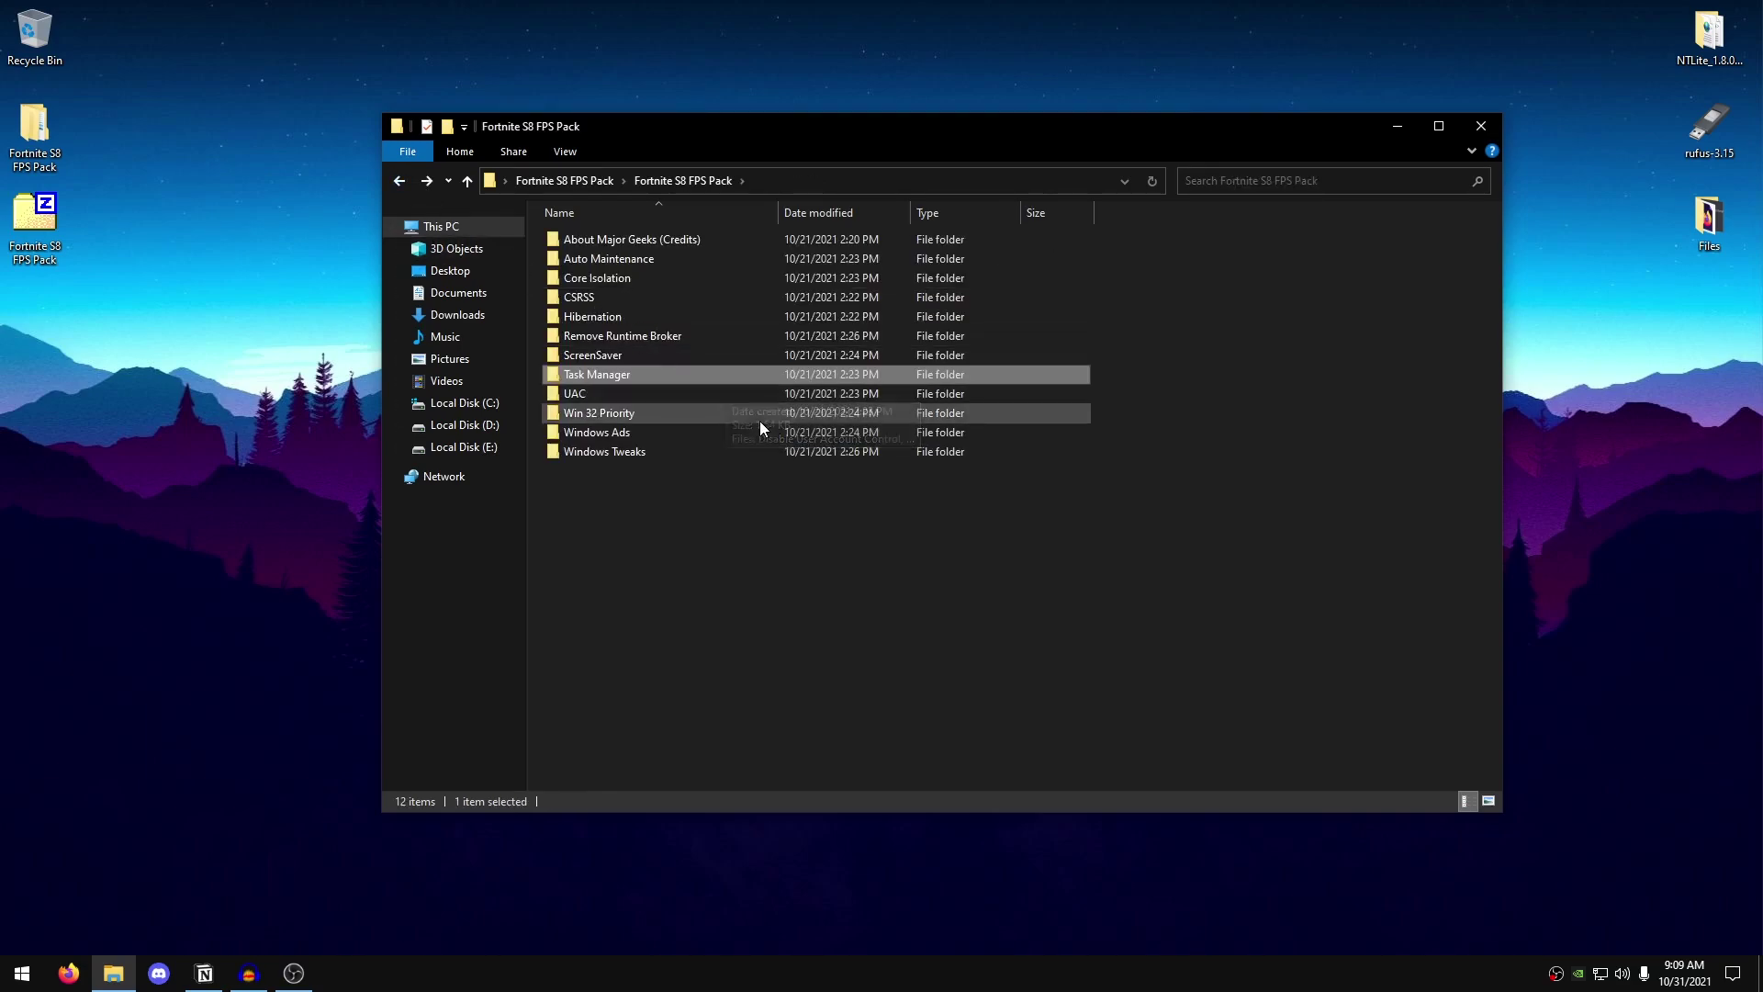
- Merge the 26 (Hex) registry file from the Win 32 Priority folder
{"action": "left_click", "coordinate": [603, 410]}
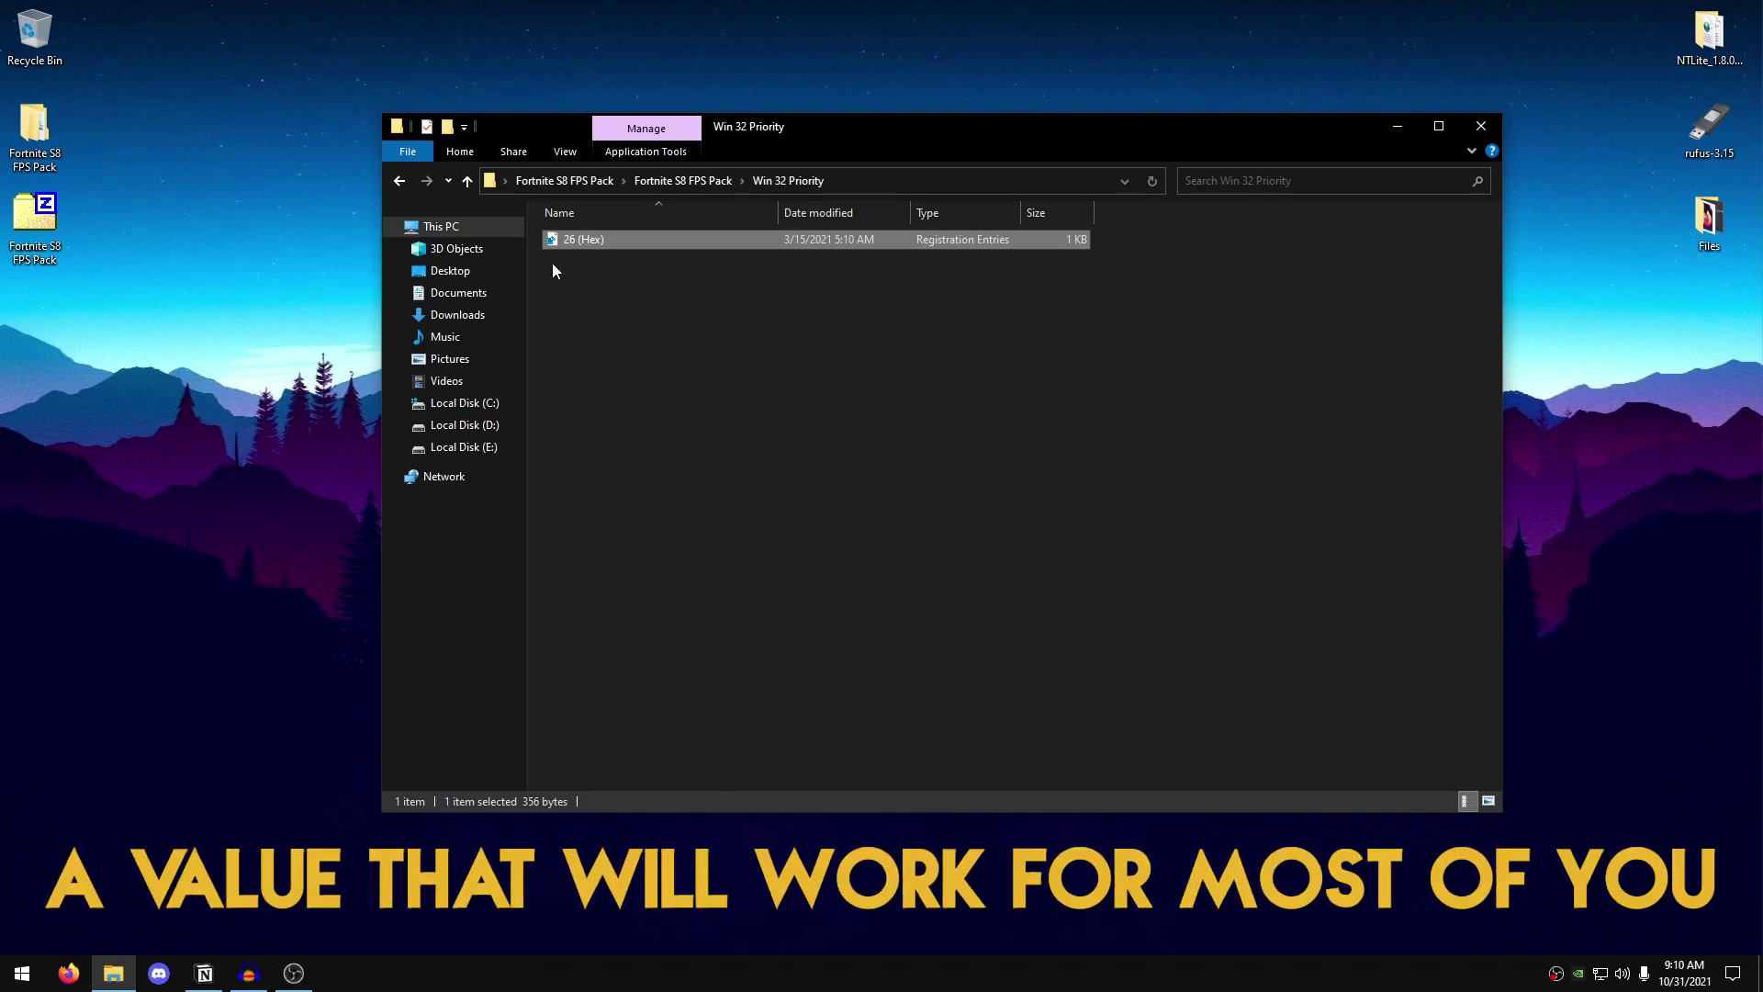
{"action": "double_click", "coordinate": [602, 241]}
{"action": "left_click", "coordinate": [1016, 511]}
{"action": "key", "text": "Return"}
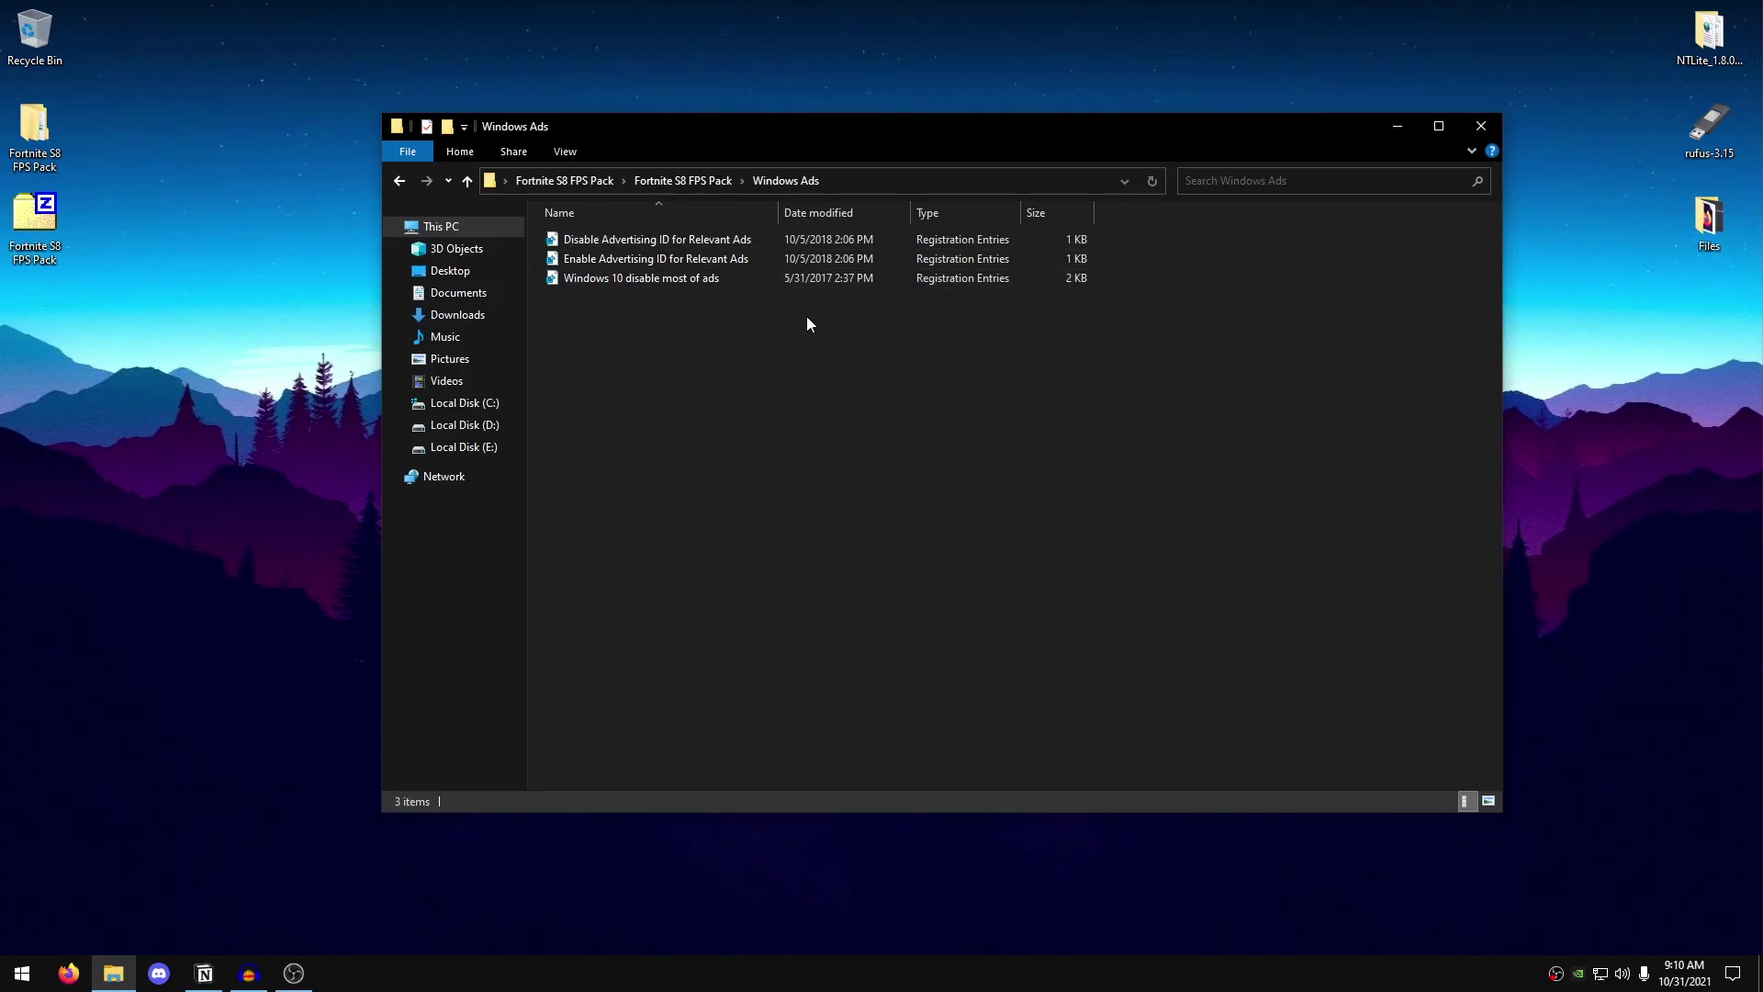
- Merge the Disable Advertising ID for Relevant Ads registry file from the Windows Ads folder
{"action": "left_click", "coordinate": [643, 259]}
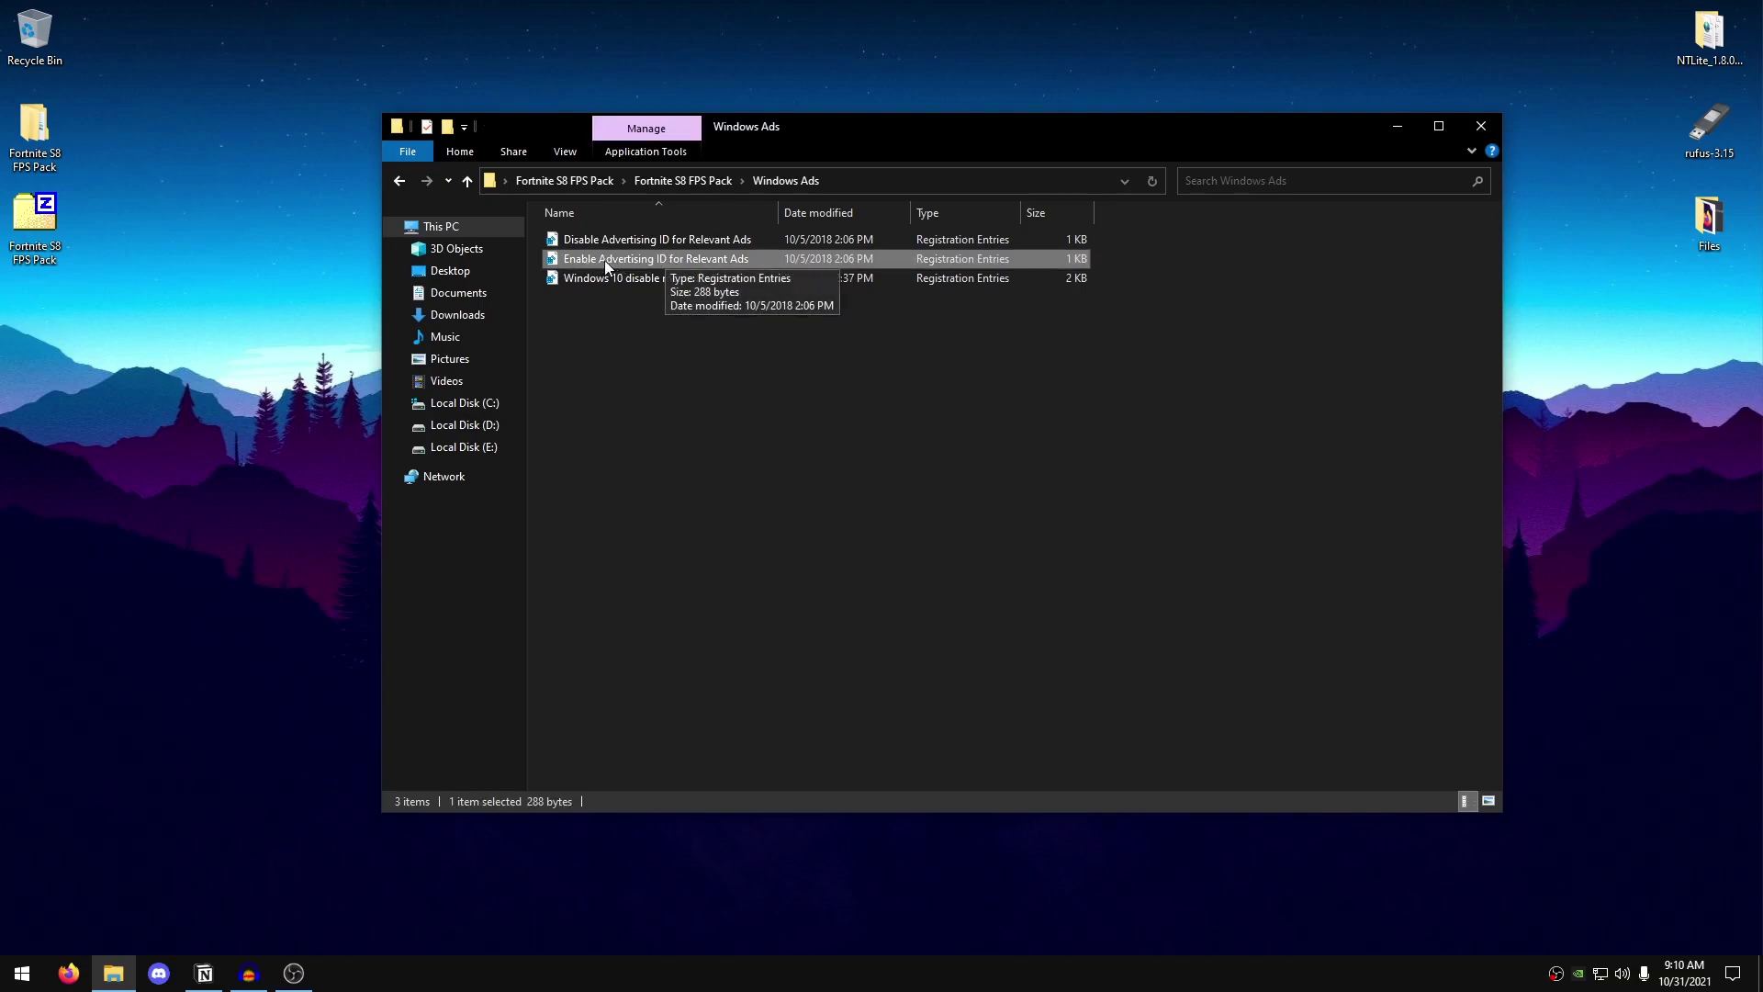
{"action": "double_click", "coordinate": [719, 239]}
{"action": "left_click", "coordinate": [1019, 512]}
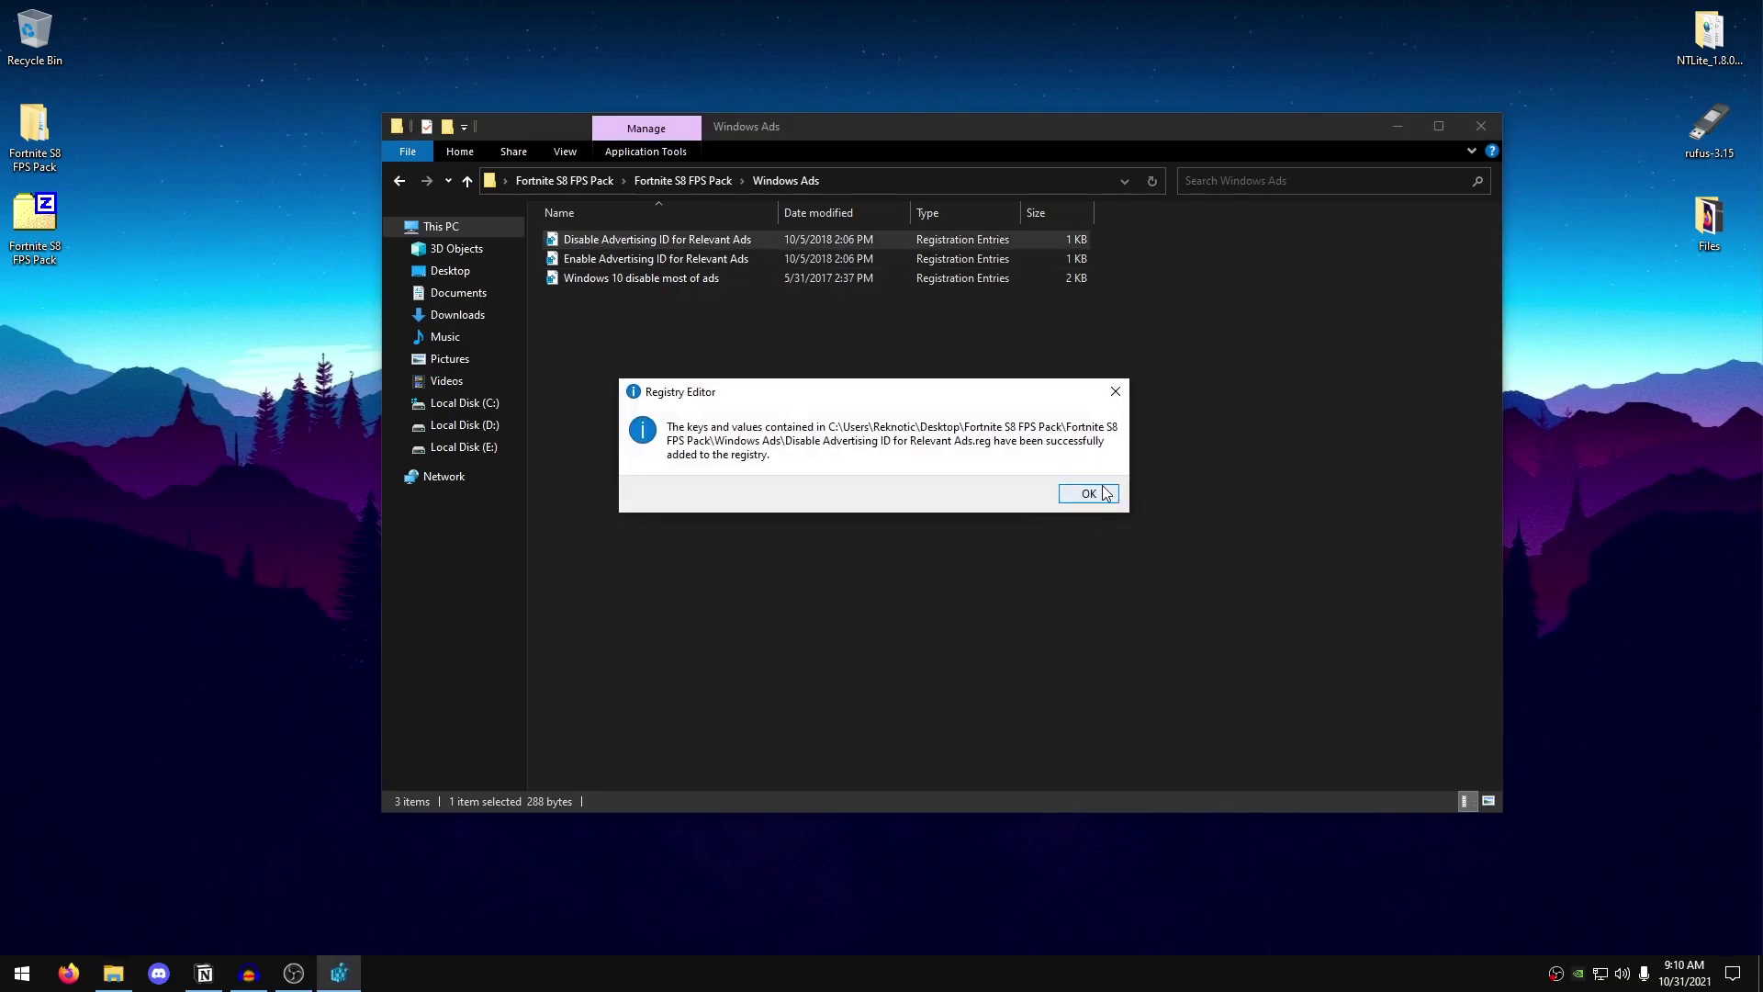
{"action": "left_click", "coordinate": [1105, 493]}
- Merge the Windows 10 disable most of ads registry file and briefly check the Start menu
{"action": "left_click", "coordinate": [680, 278]}
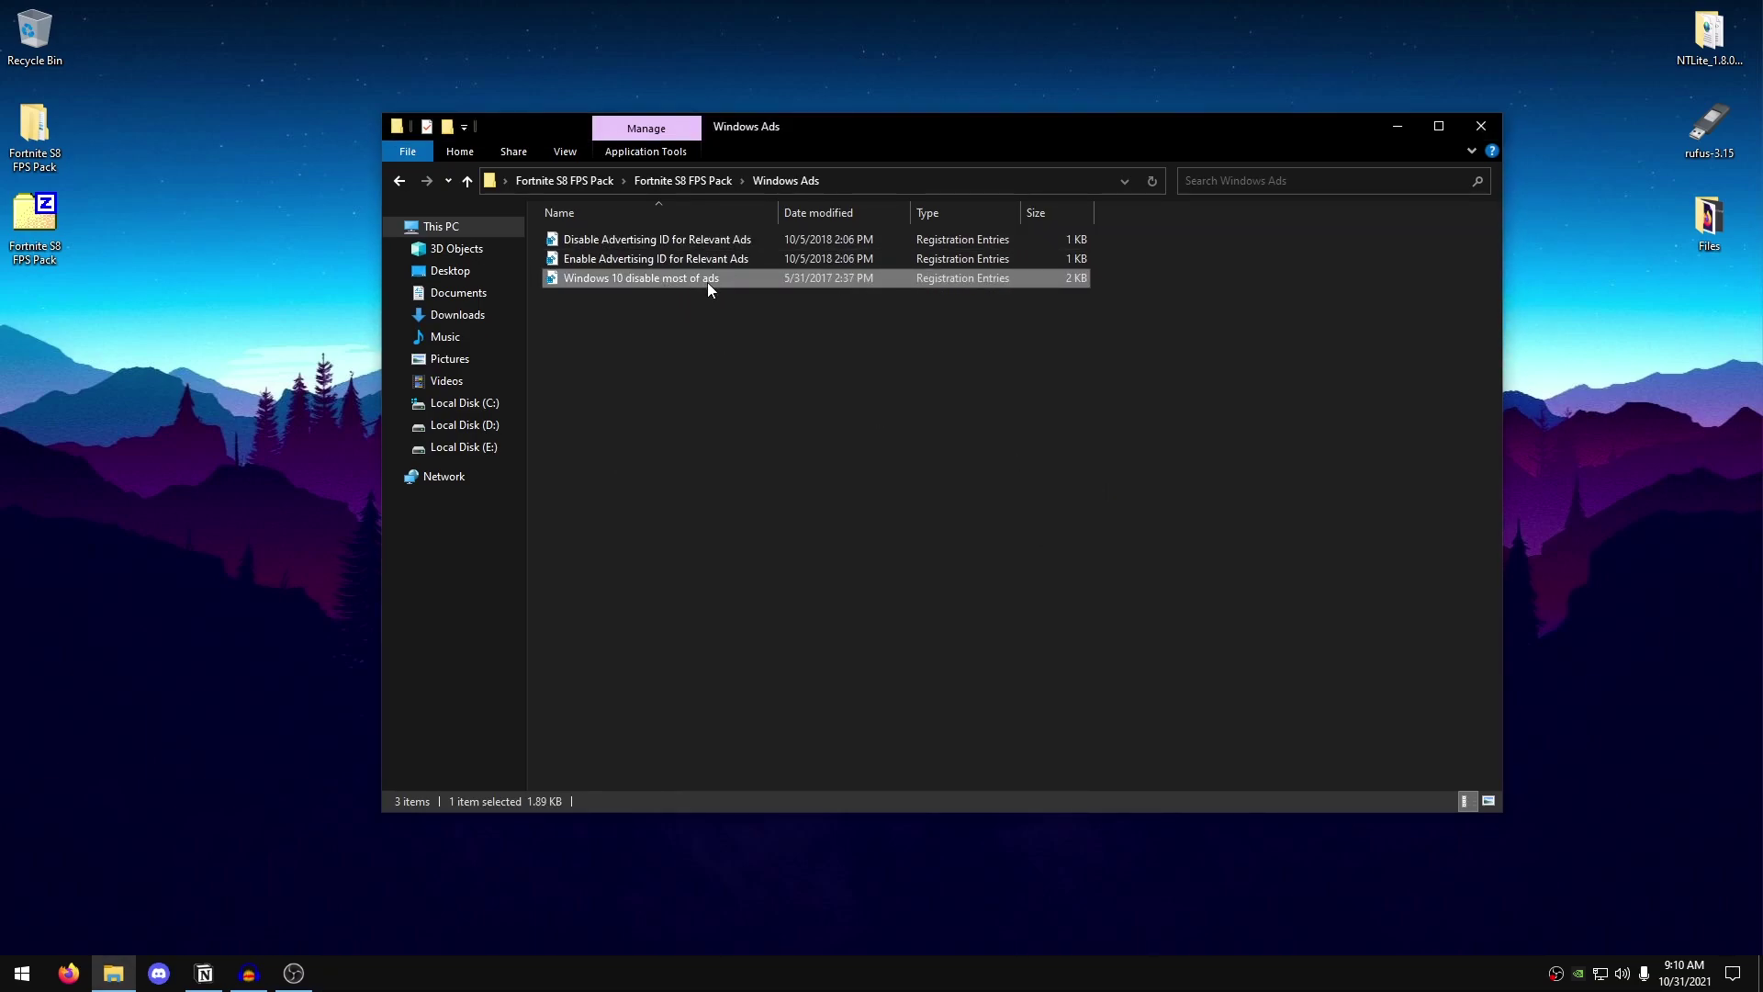
{"action": "double_click", "coordinate": [707, 283]}
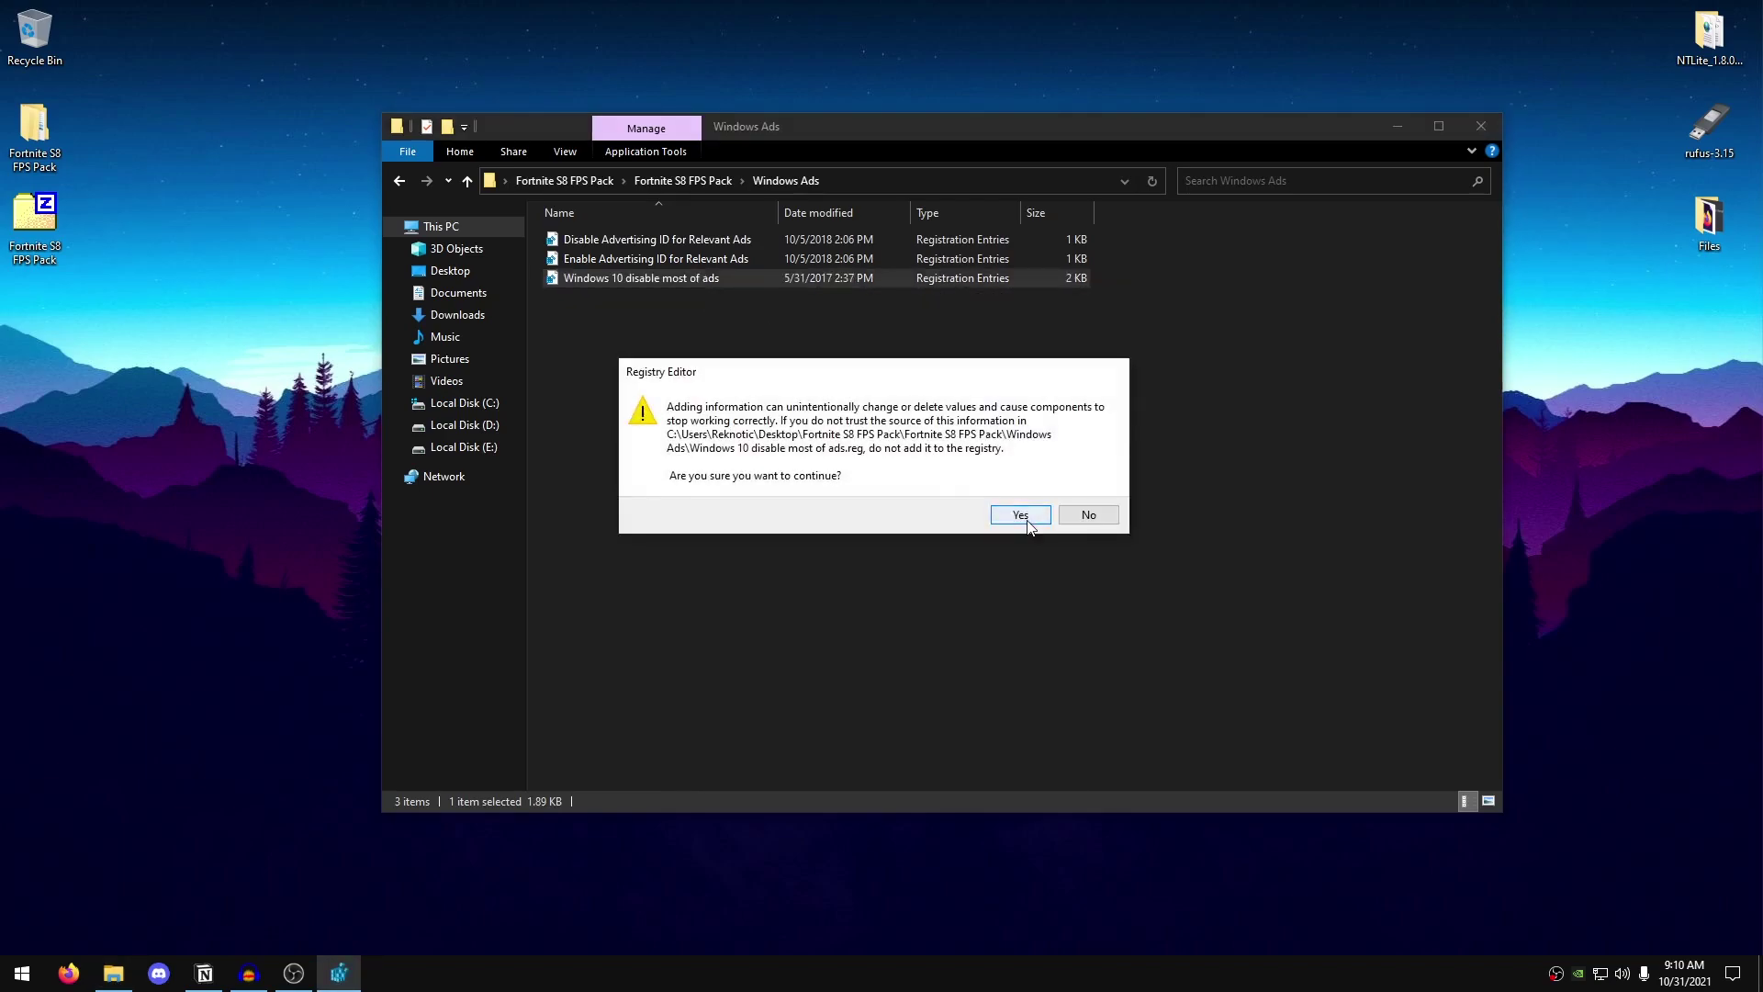
{"action": "left_click", "coordinate": [1028, 521]}
{"action": "left_click", "coordinate": [1102, 498]}
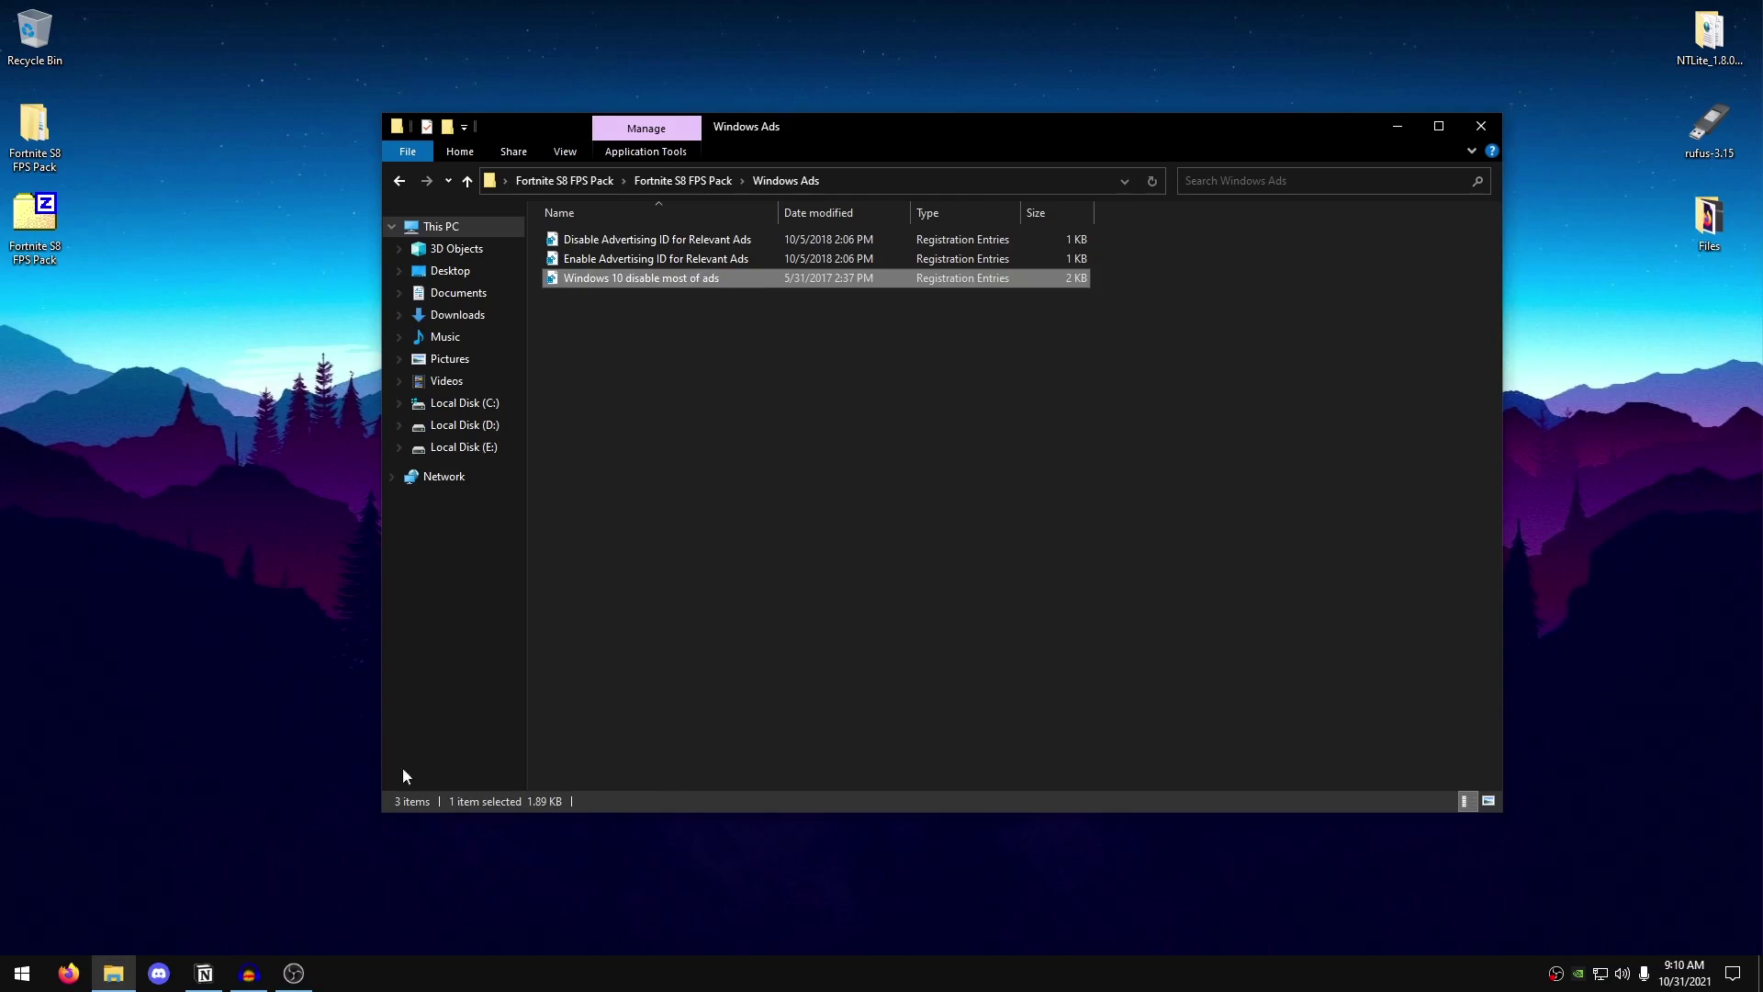
{"action": "key", "text": "super"}
{"action": "left_click", "coordinate": [895, 678]}
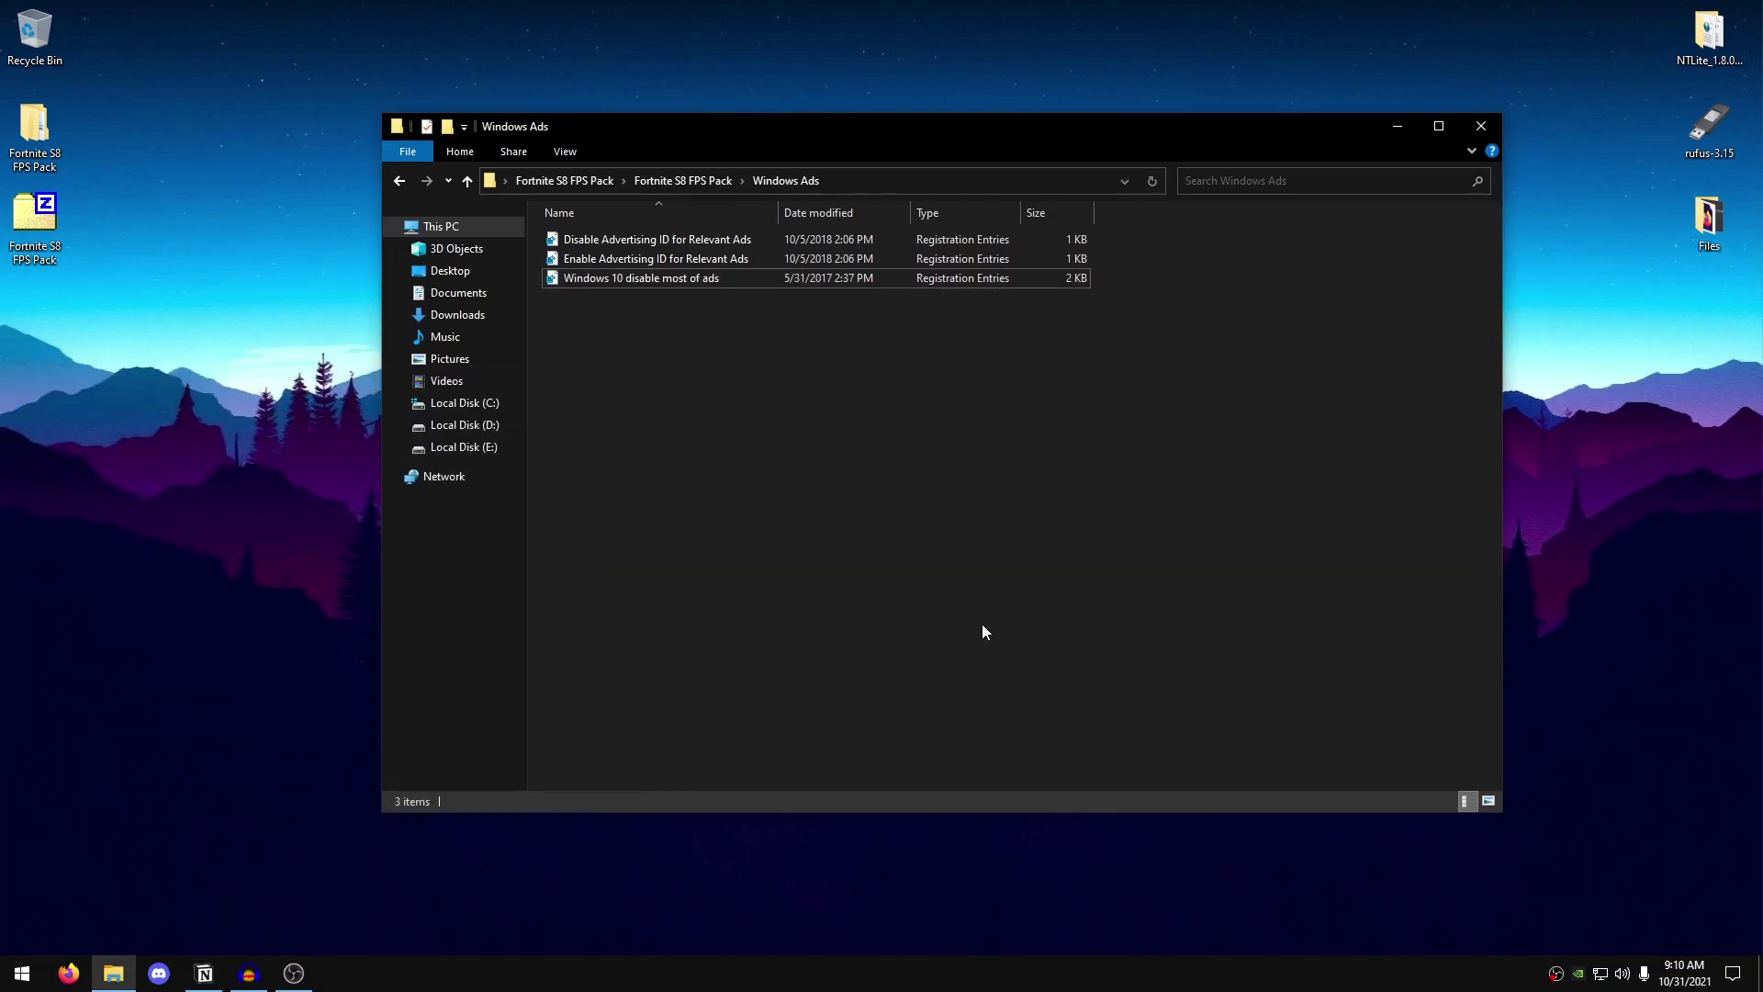
- Run the Clean Temporary Files batch file from the Windows Tweaks folder as administrator and confirm deleting all temporary files
{"action": "left_click", "coordinate": [468, 180]}
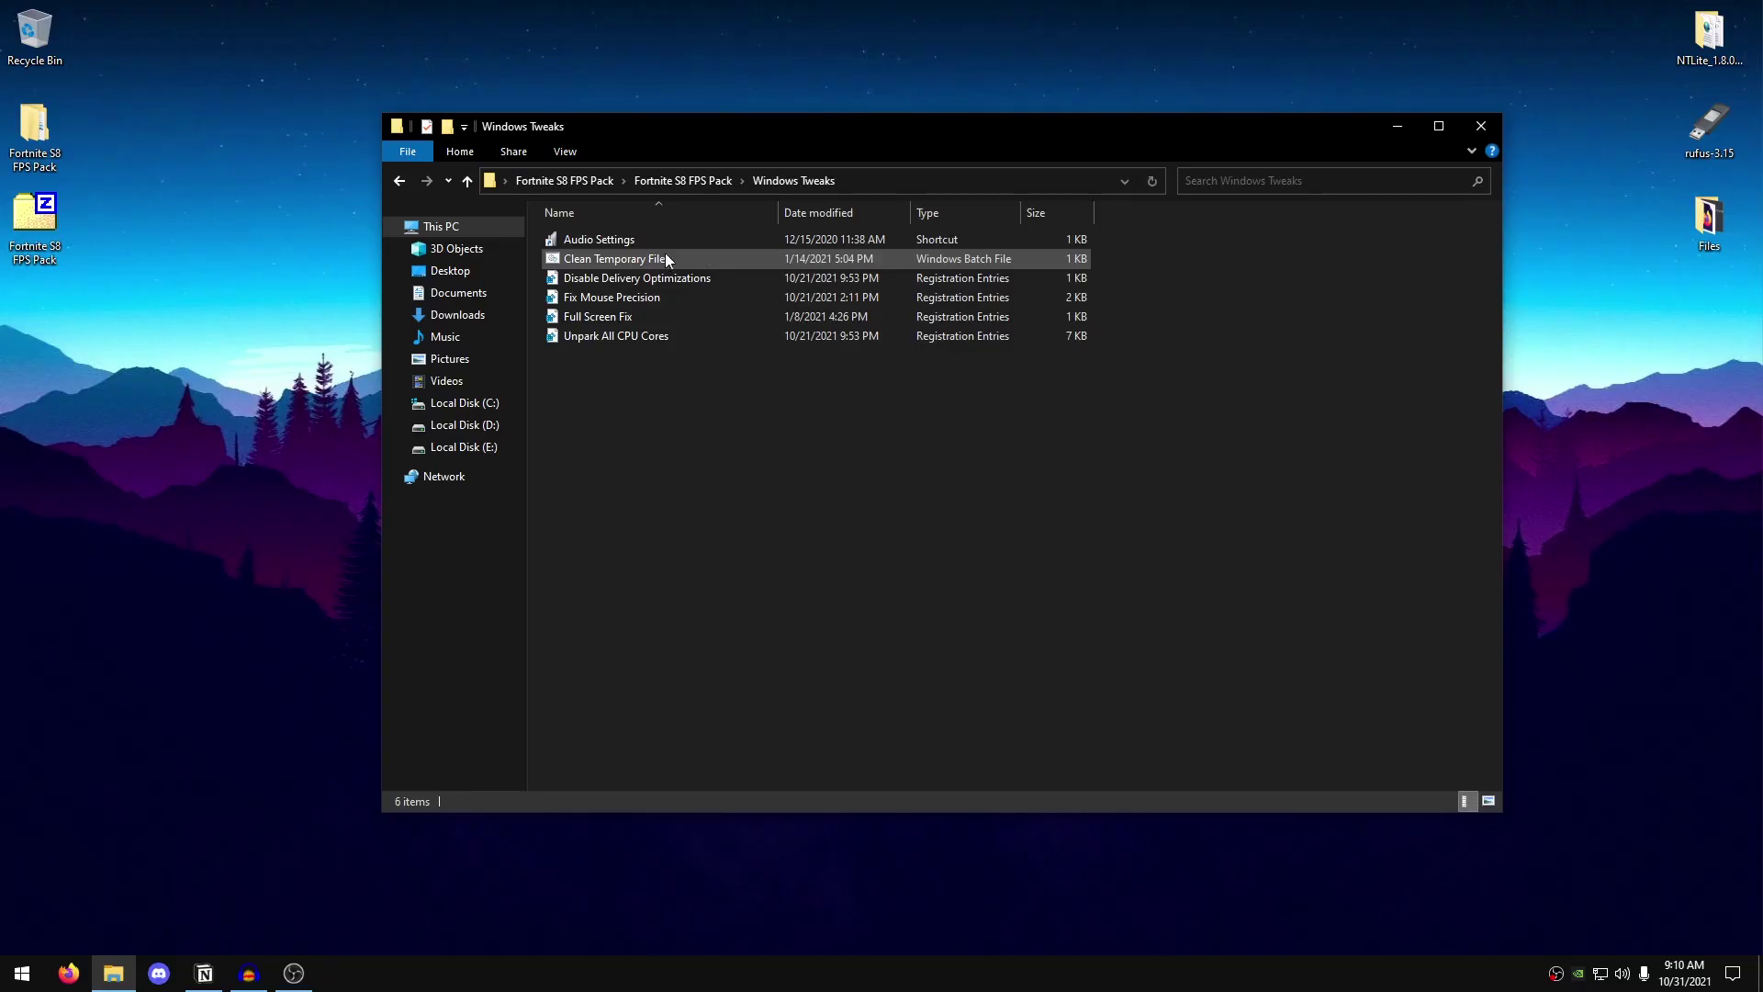
{"action": "right_click", "coordinate": [631, 257]}
{"action": "left_click", "coordinate": [735, 331]}
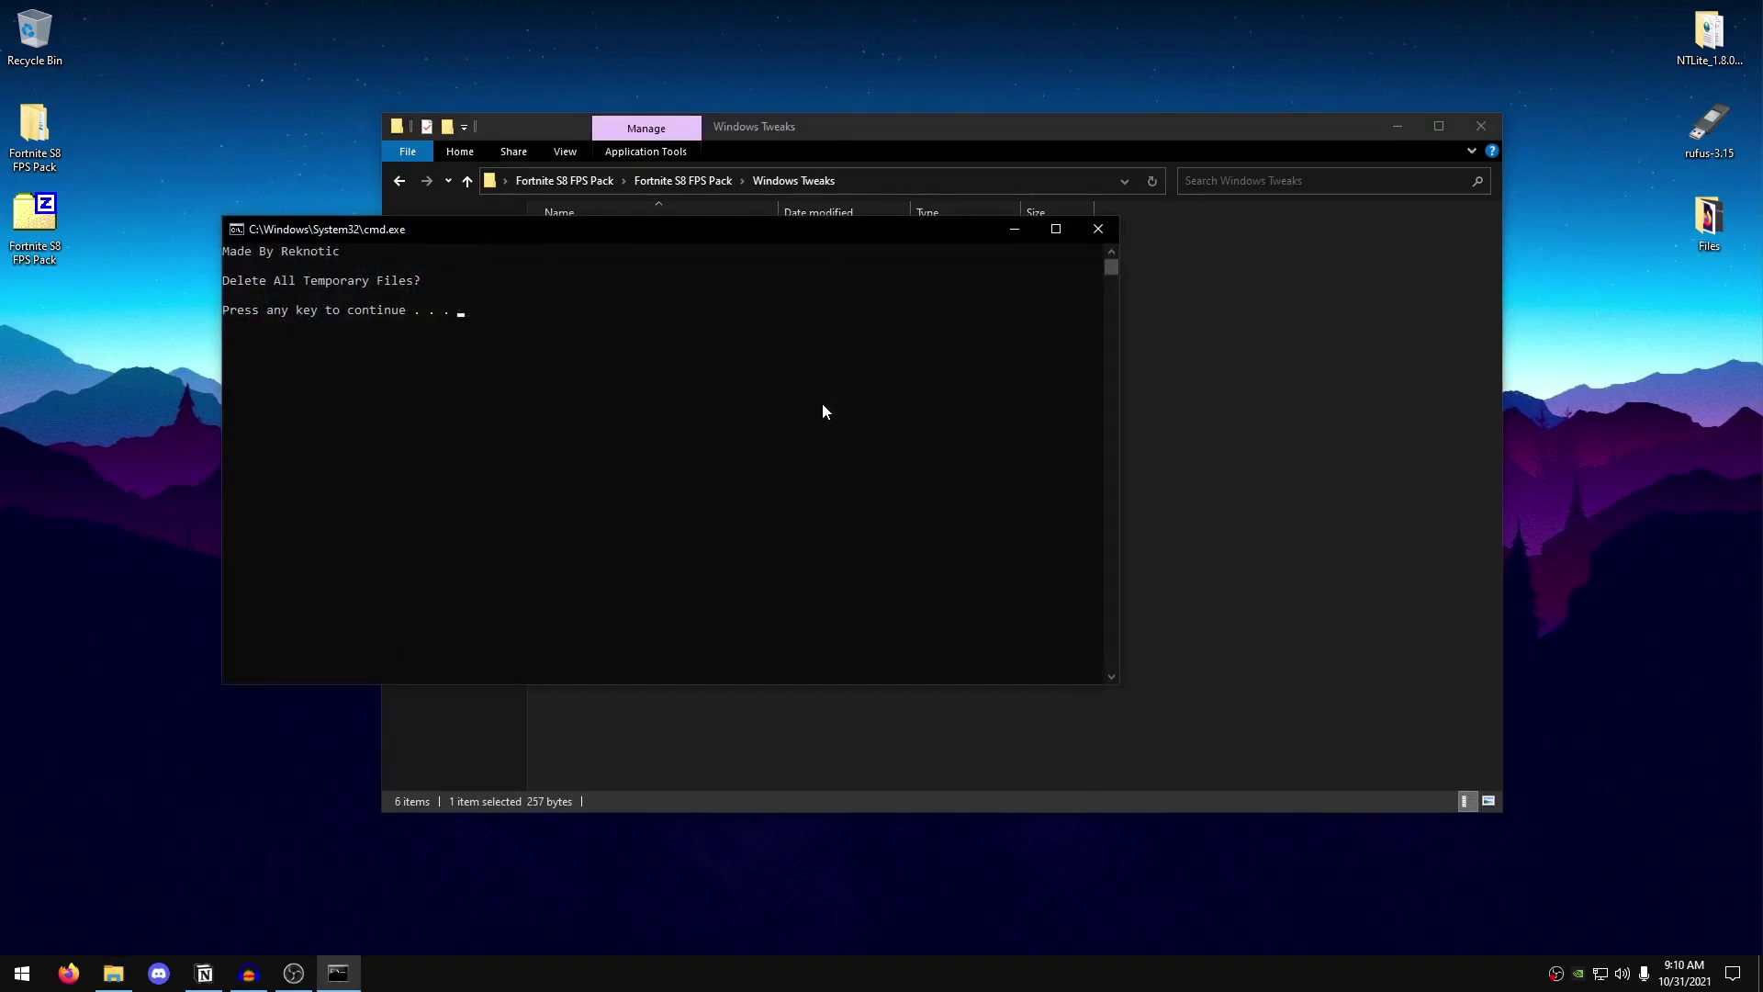
{"action": "key", "text": "space"}
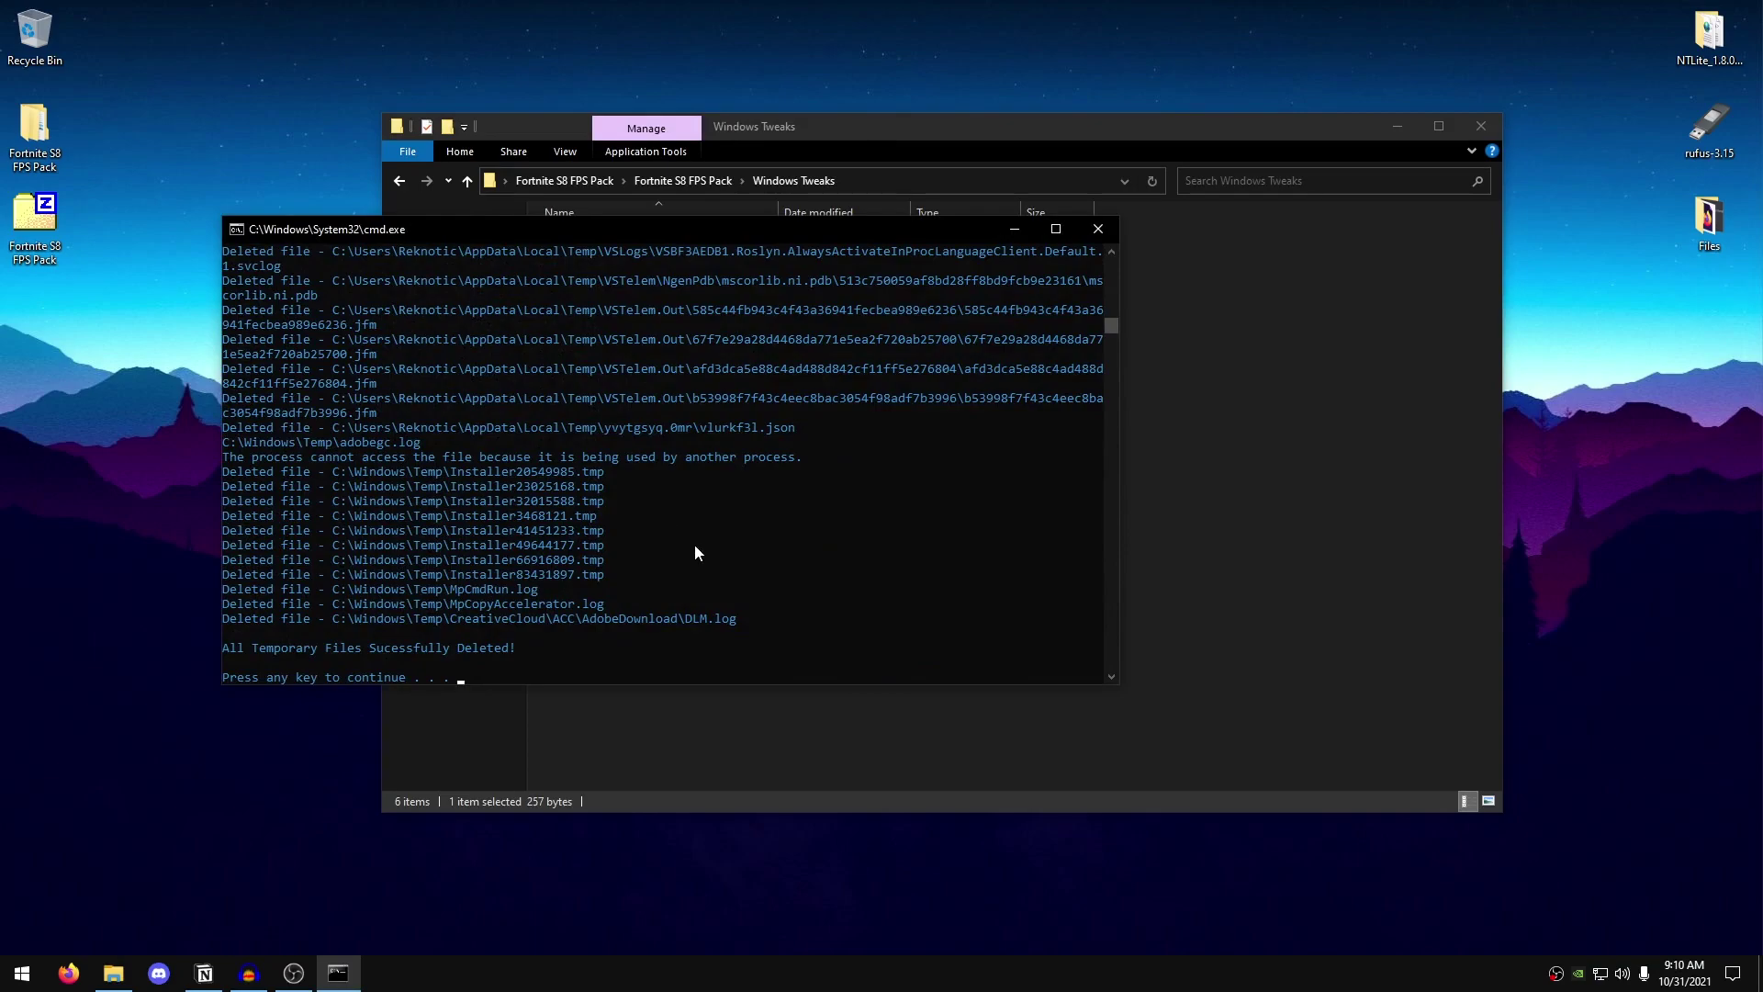
{"action": "key", "text": "space"}
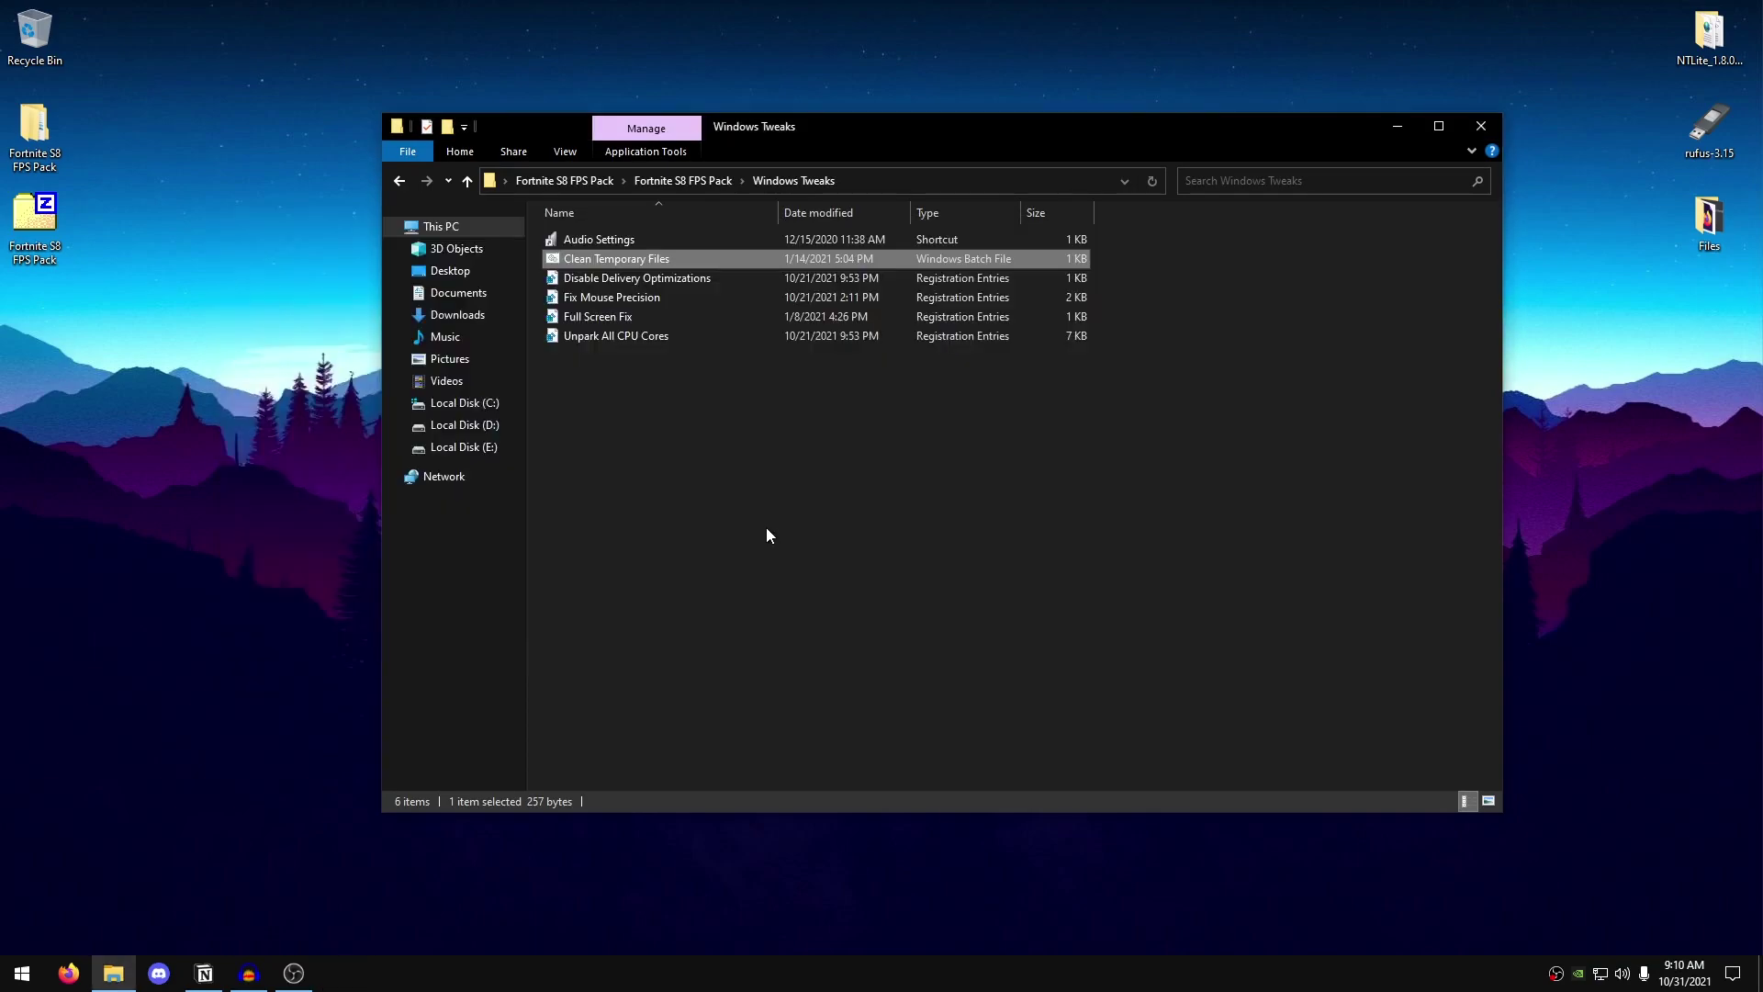
- Merge the Disable Delivery Optimizations registry file from the Windows Tweaks folder
{"action": "left_click", "coordinate": [694, 285]}
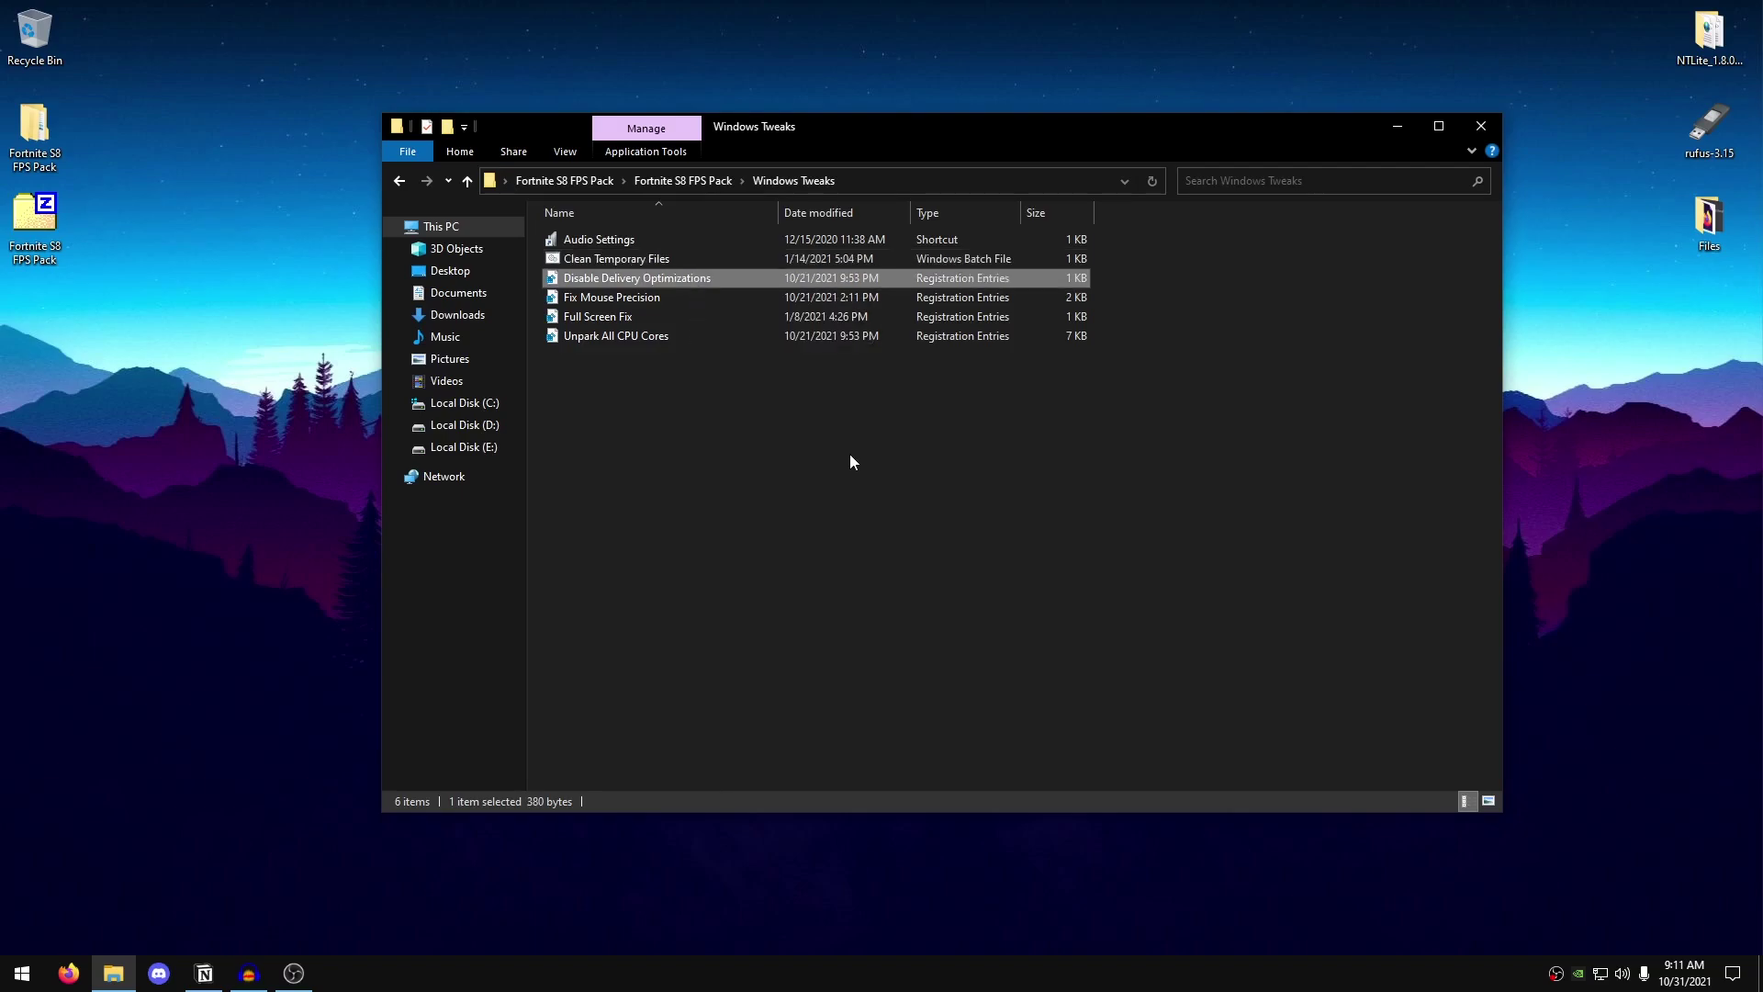
{"action": "double_click", "coordinate": [664, 277]}
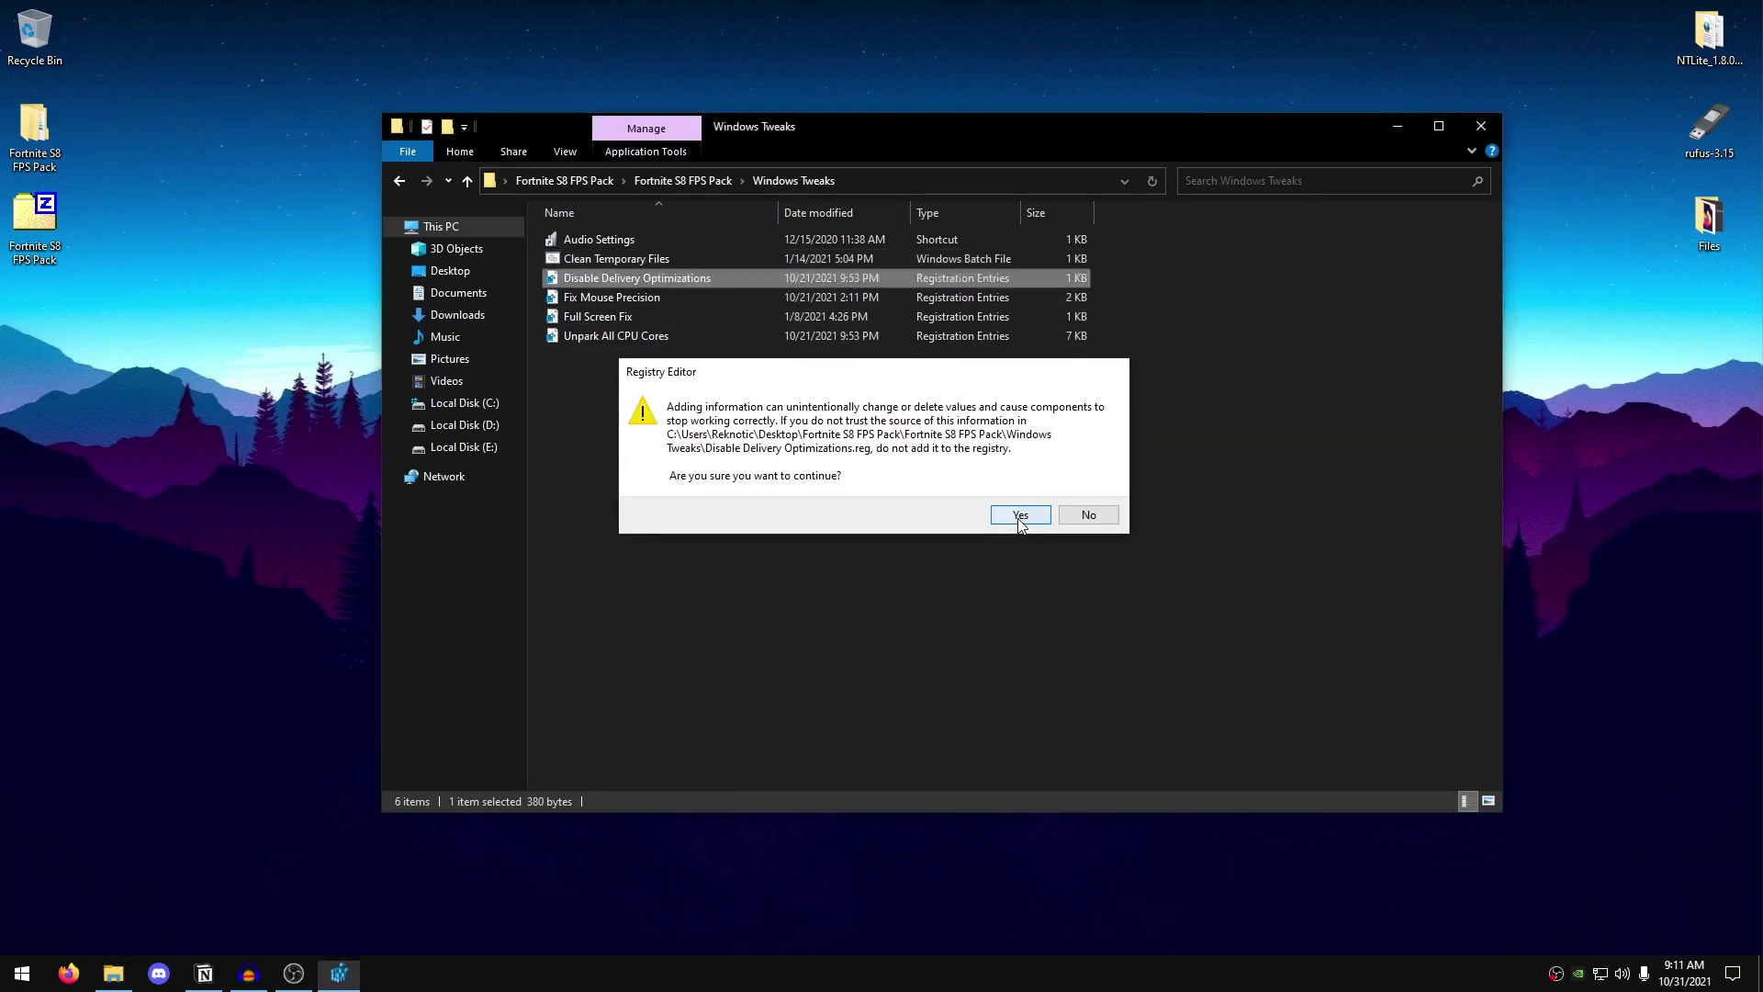
{"action": "left_click", "coordinate": [1020, 516]}
{"action": "left_click", "coordinate": [1088, 521]}
- Merge the Fix Mouse Precision registry file from the Windows Tweaks folder
{"action": "left_click", "coordinate": [659, 297]}
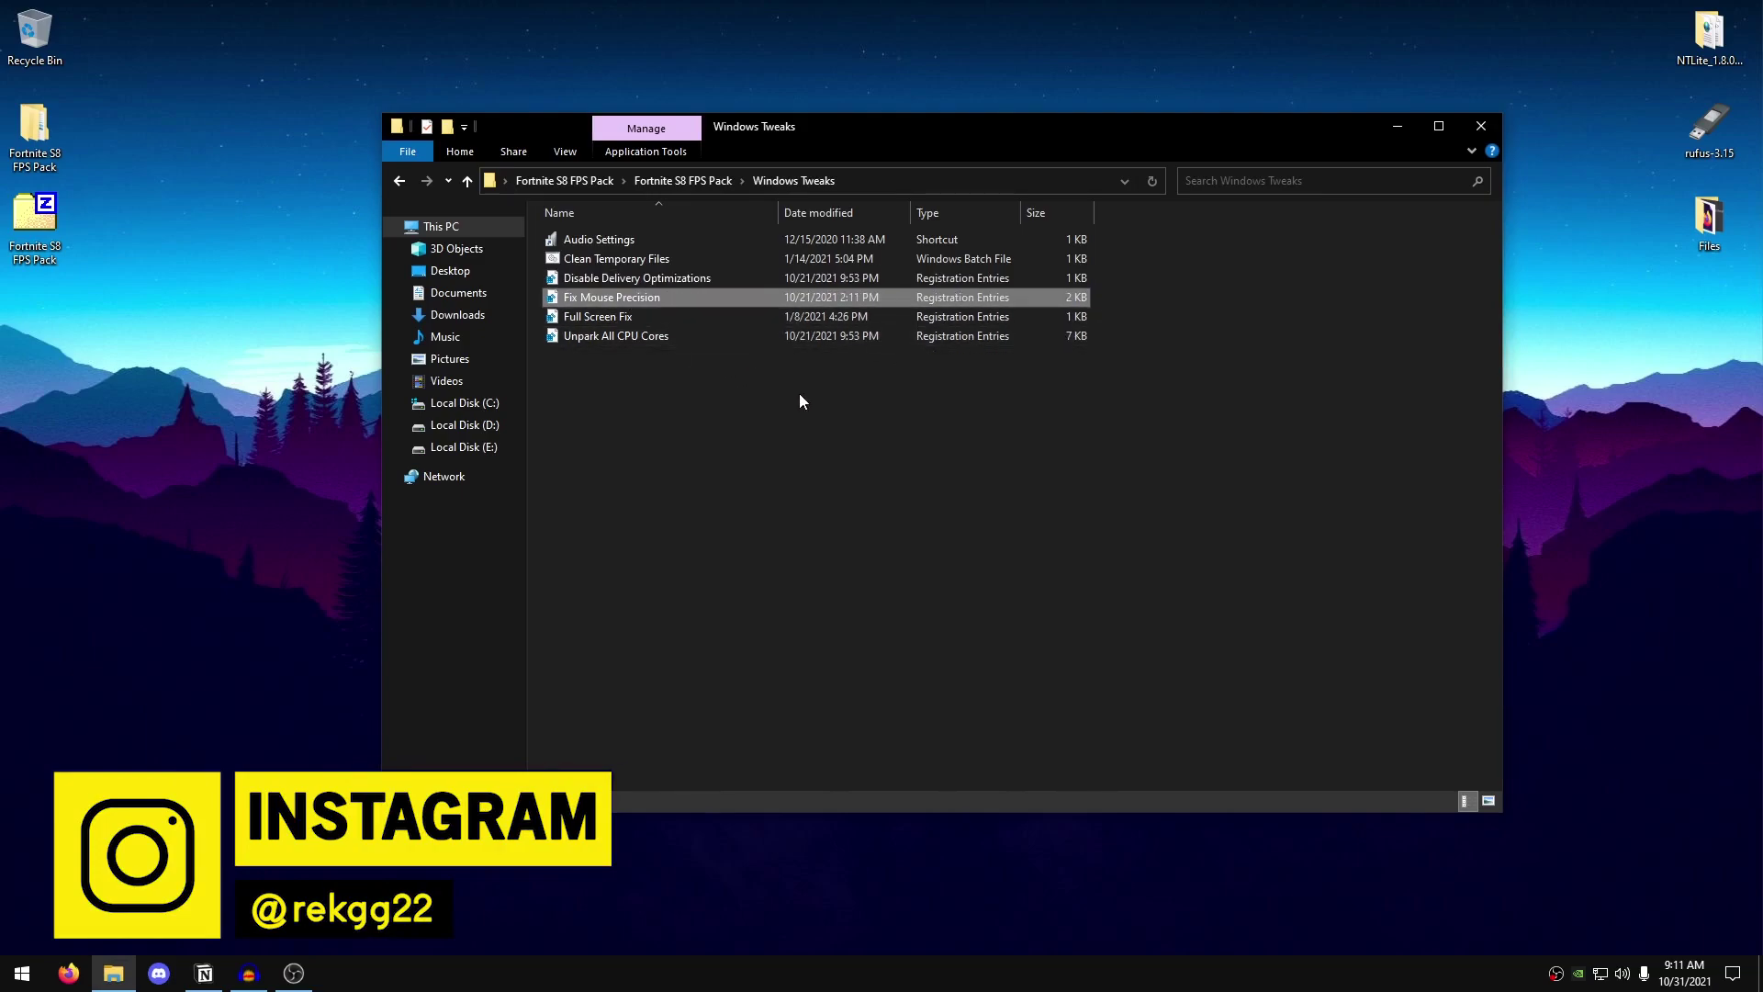
{"action": "double_click", "coordinate": [789, 297]}
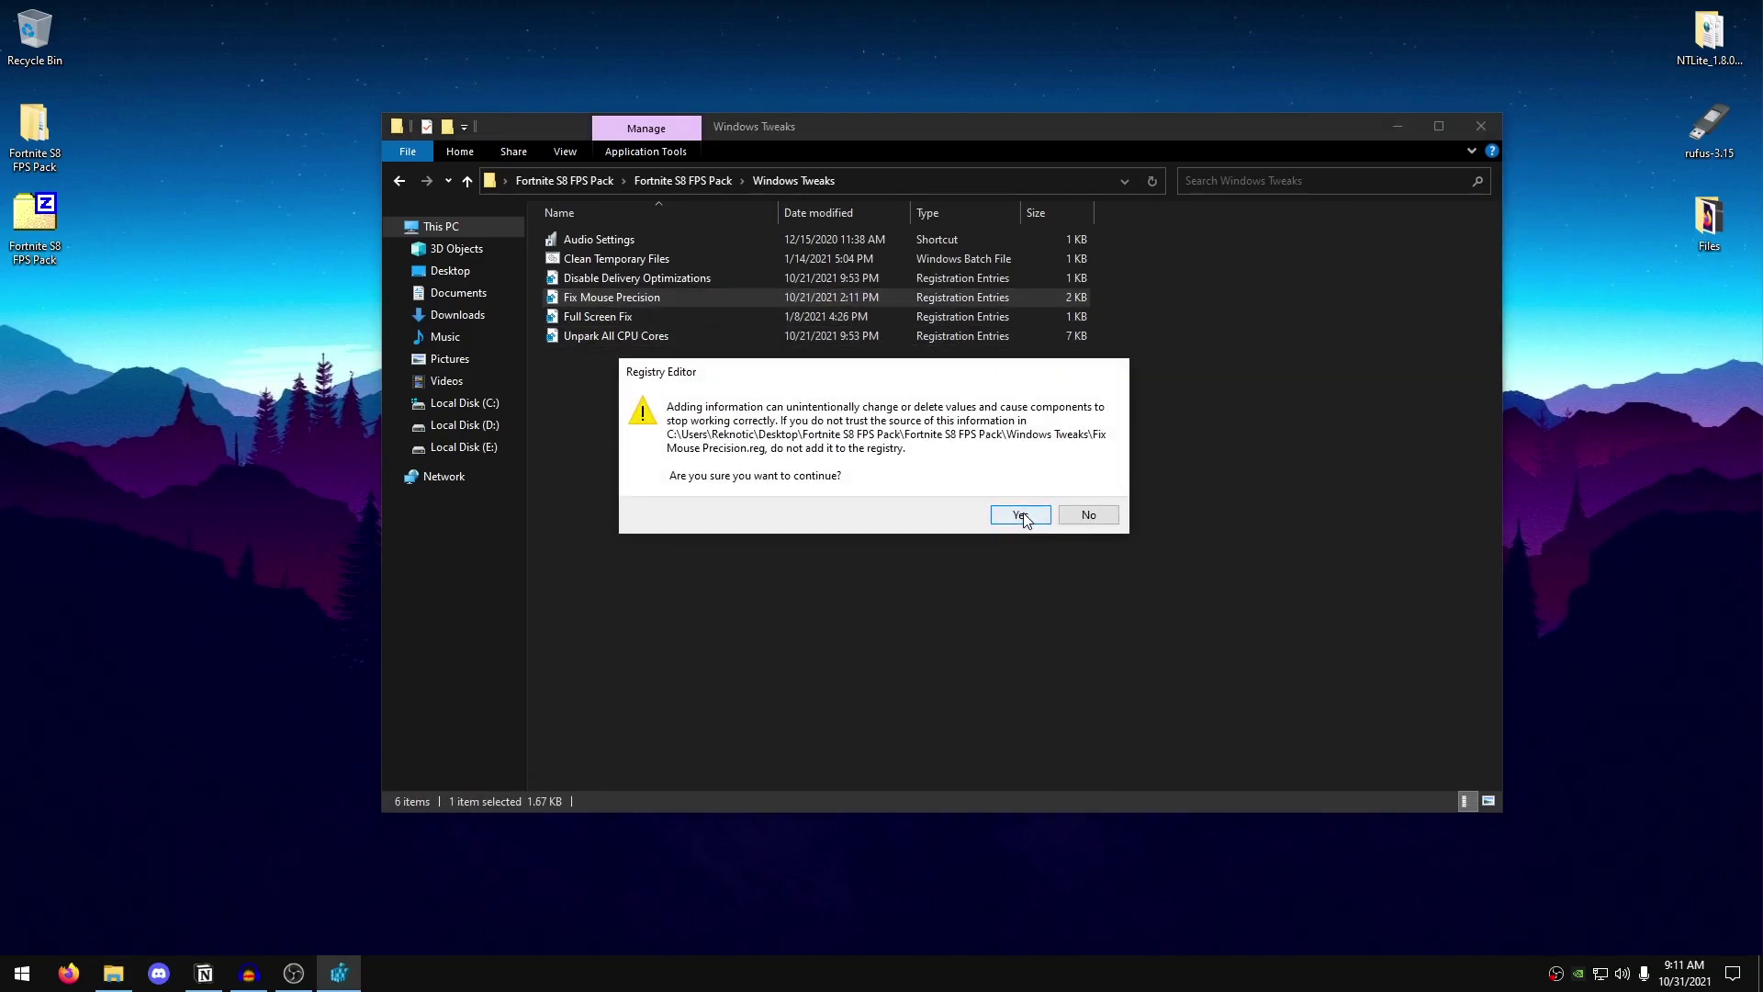
{"action": "left_click", "coordinate": [1021, 515]}
{"action": "left_click", "coordinate": [1091, 493]}
- Merge the Full Screen Fix registry file into the registry
{"action": "key", "text": "Down"}
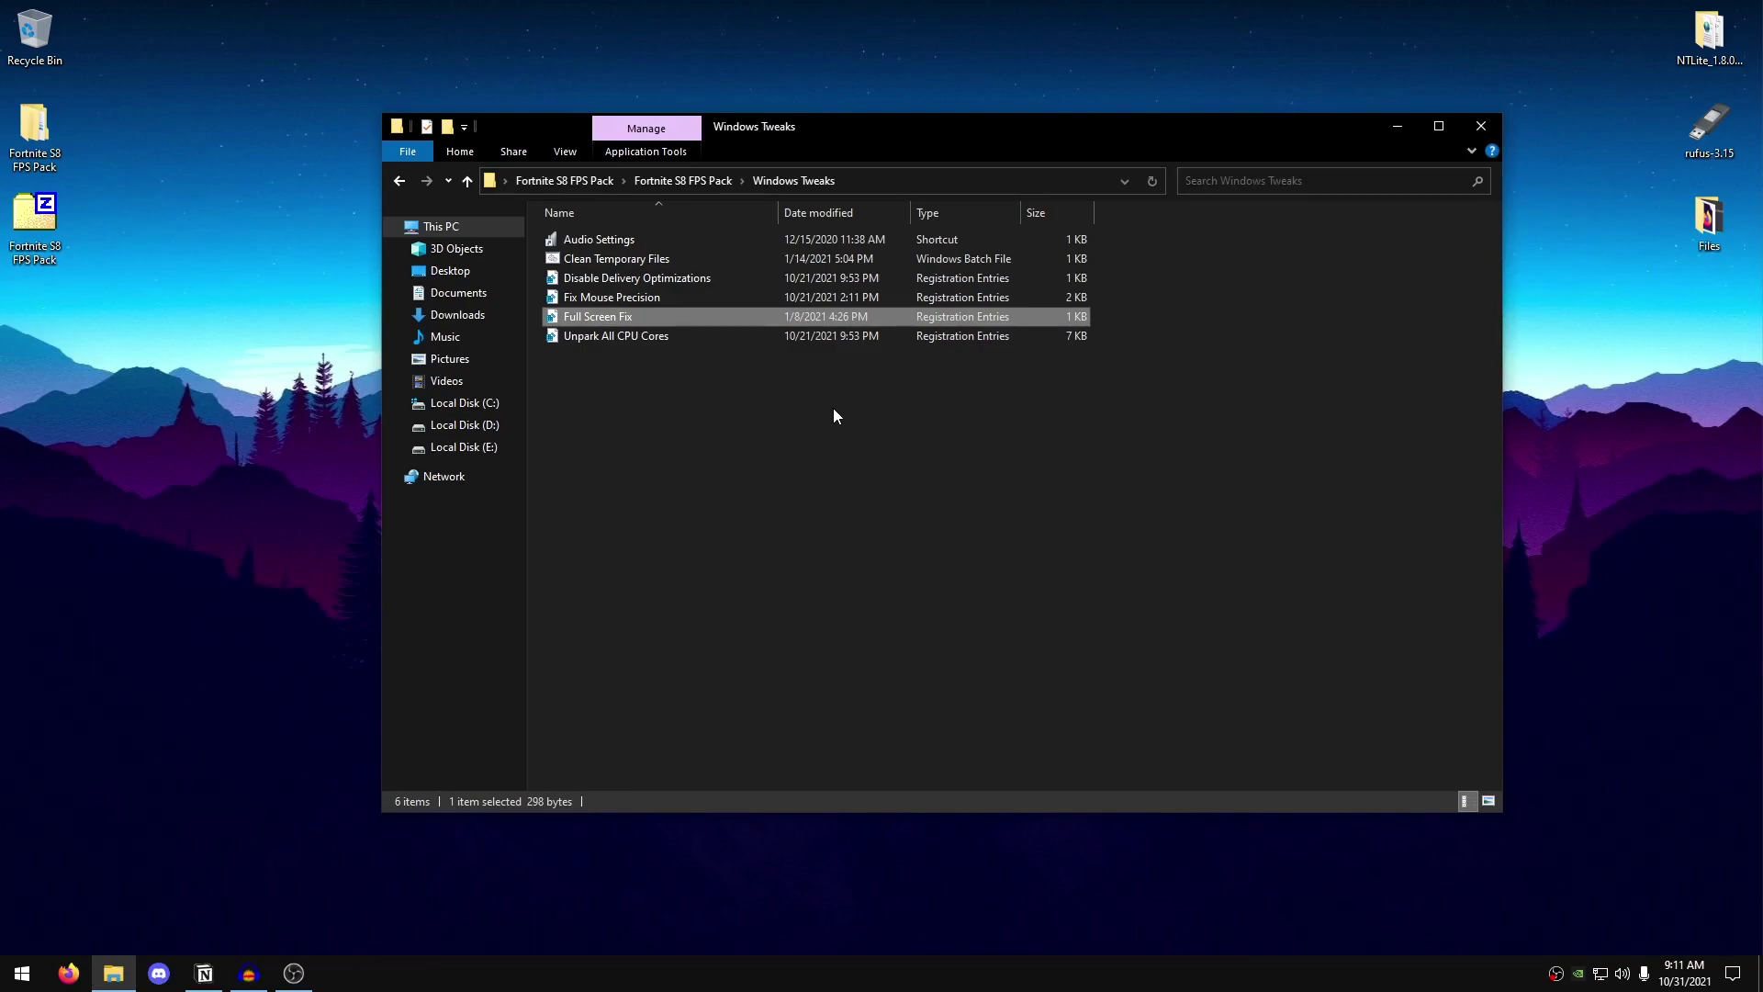
{"action": "double_click", "coordinate": [632, 316]}
{"action": "left_click", "coordinate": [1018, 513]}
{"action": "left_click", "coordinate": [1093, 484]}
- Merge the Unpark All CPU Cores registry file into the registry
{"action": "left_click", "coordinate": [647, 336]}
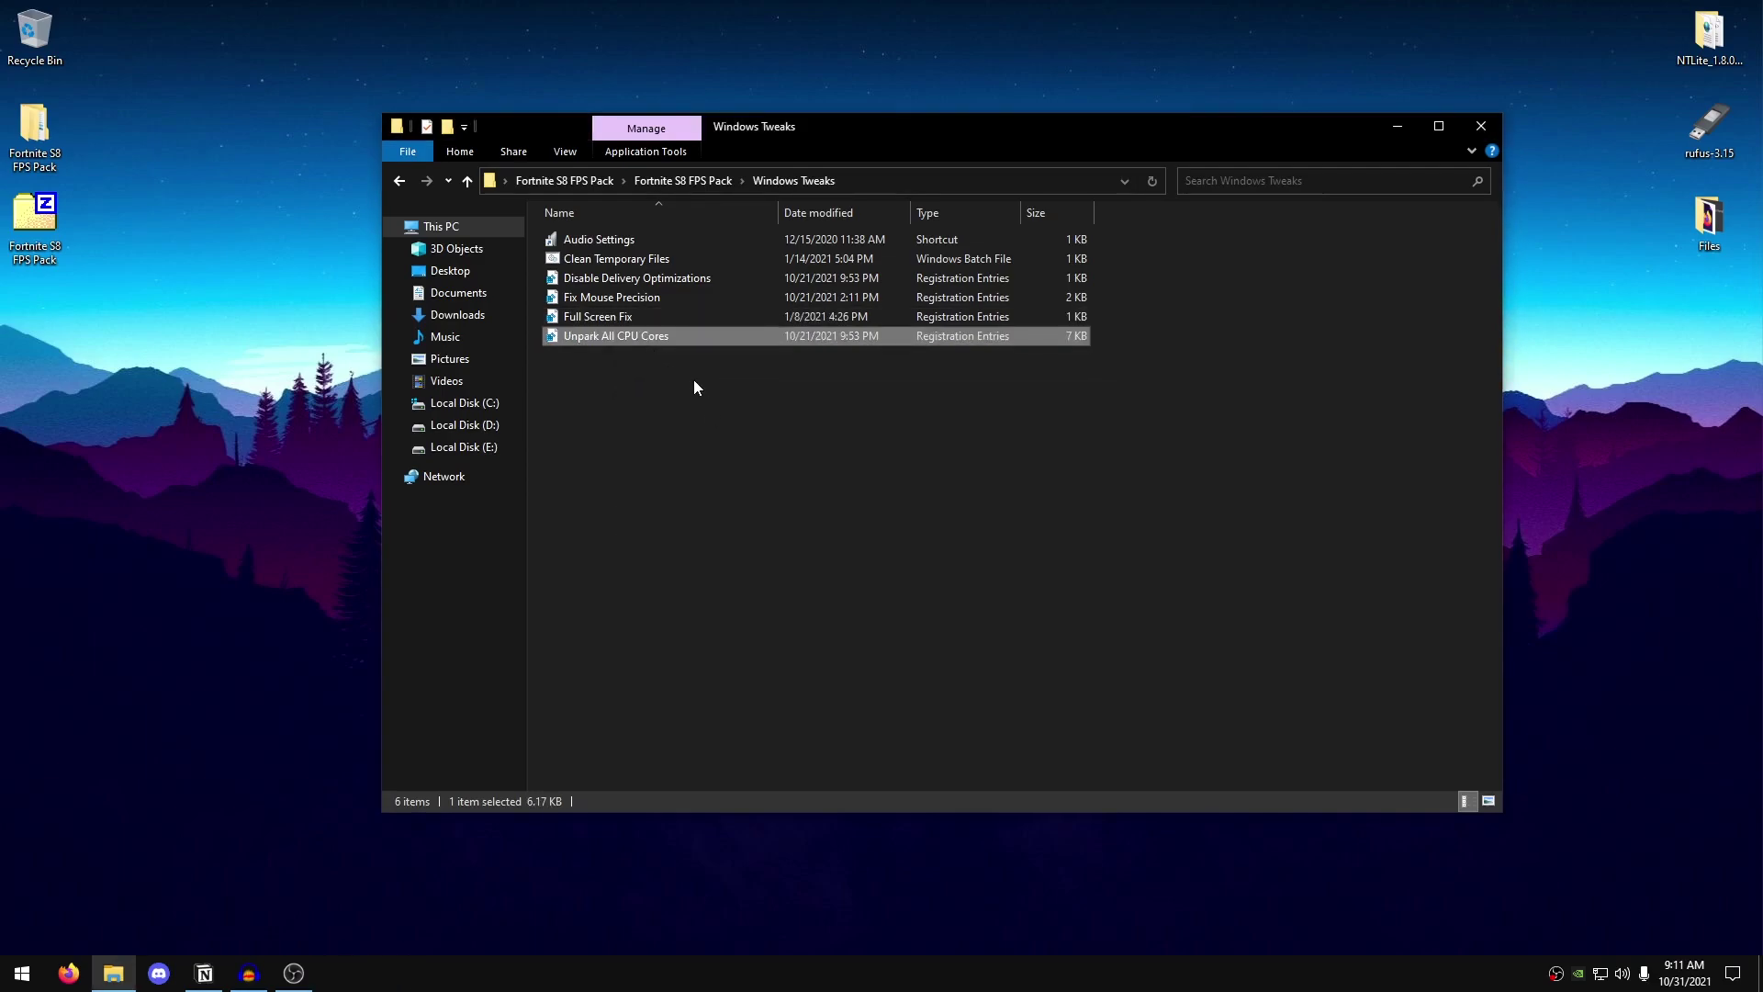
{"action": "double_click", "coordinate": [677, 343]}
{"action": "left_click", "coordinate": [1016, 512]}
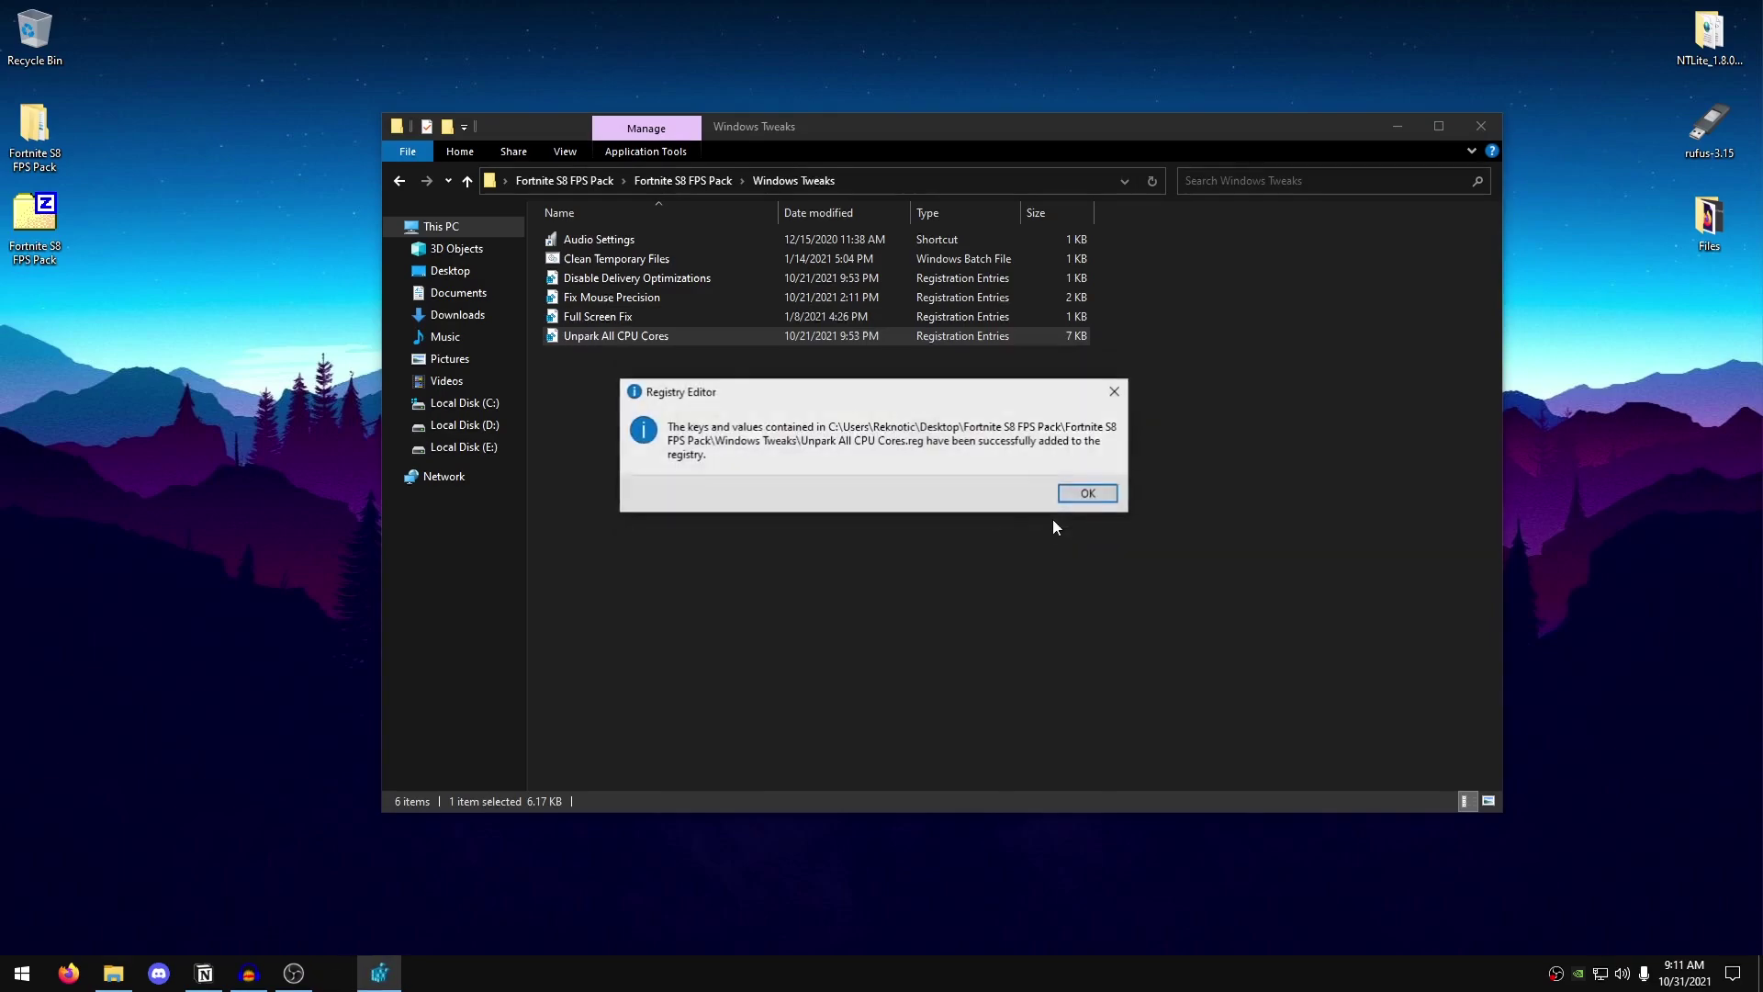
- Open the Sound settings through the Audio Settings shortcut and view the recording and playback devices
{"action": "left_click", "coordinate": [610, 240]}
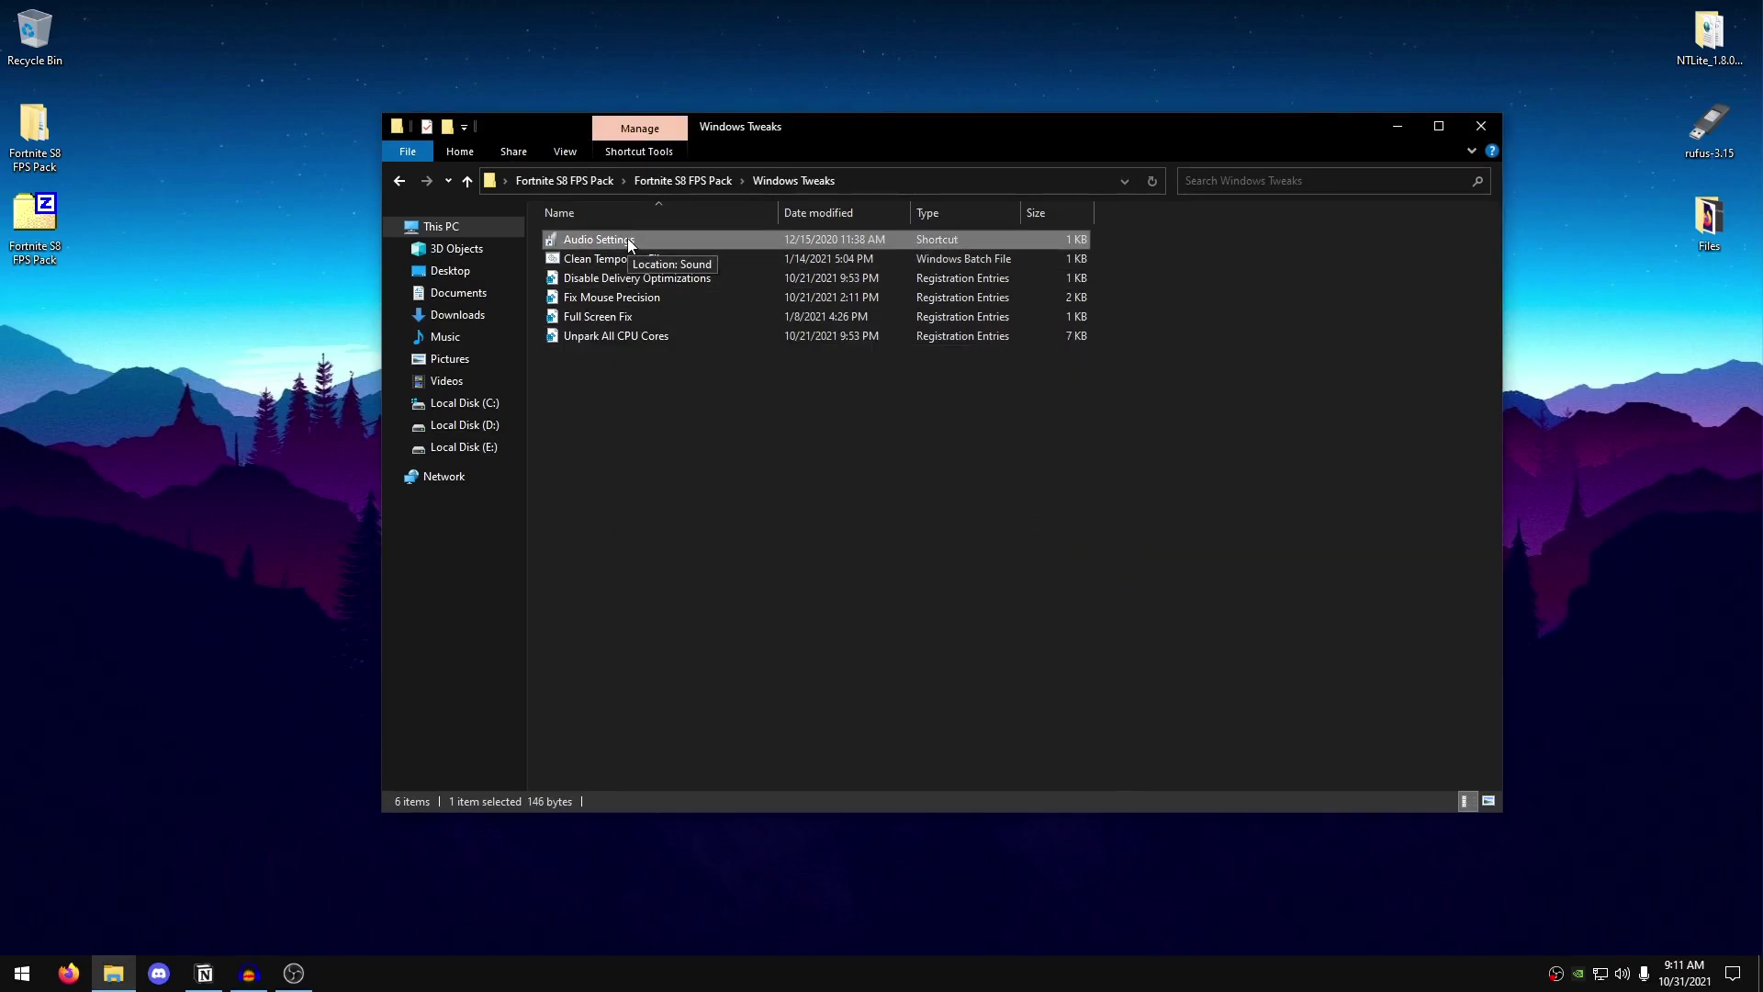
{"action": "double_click", "coordinate": [631, 240]}
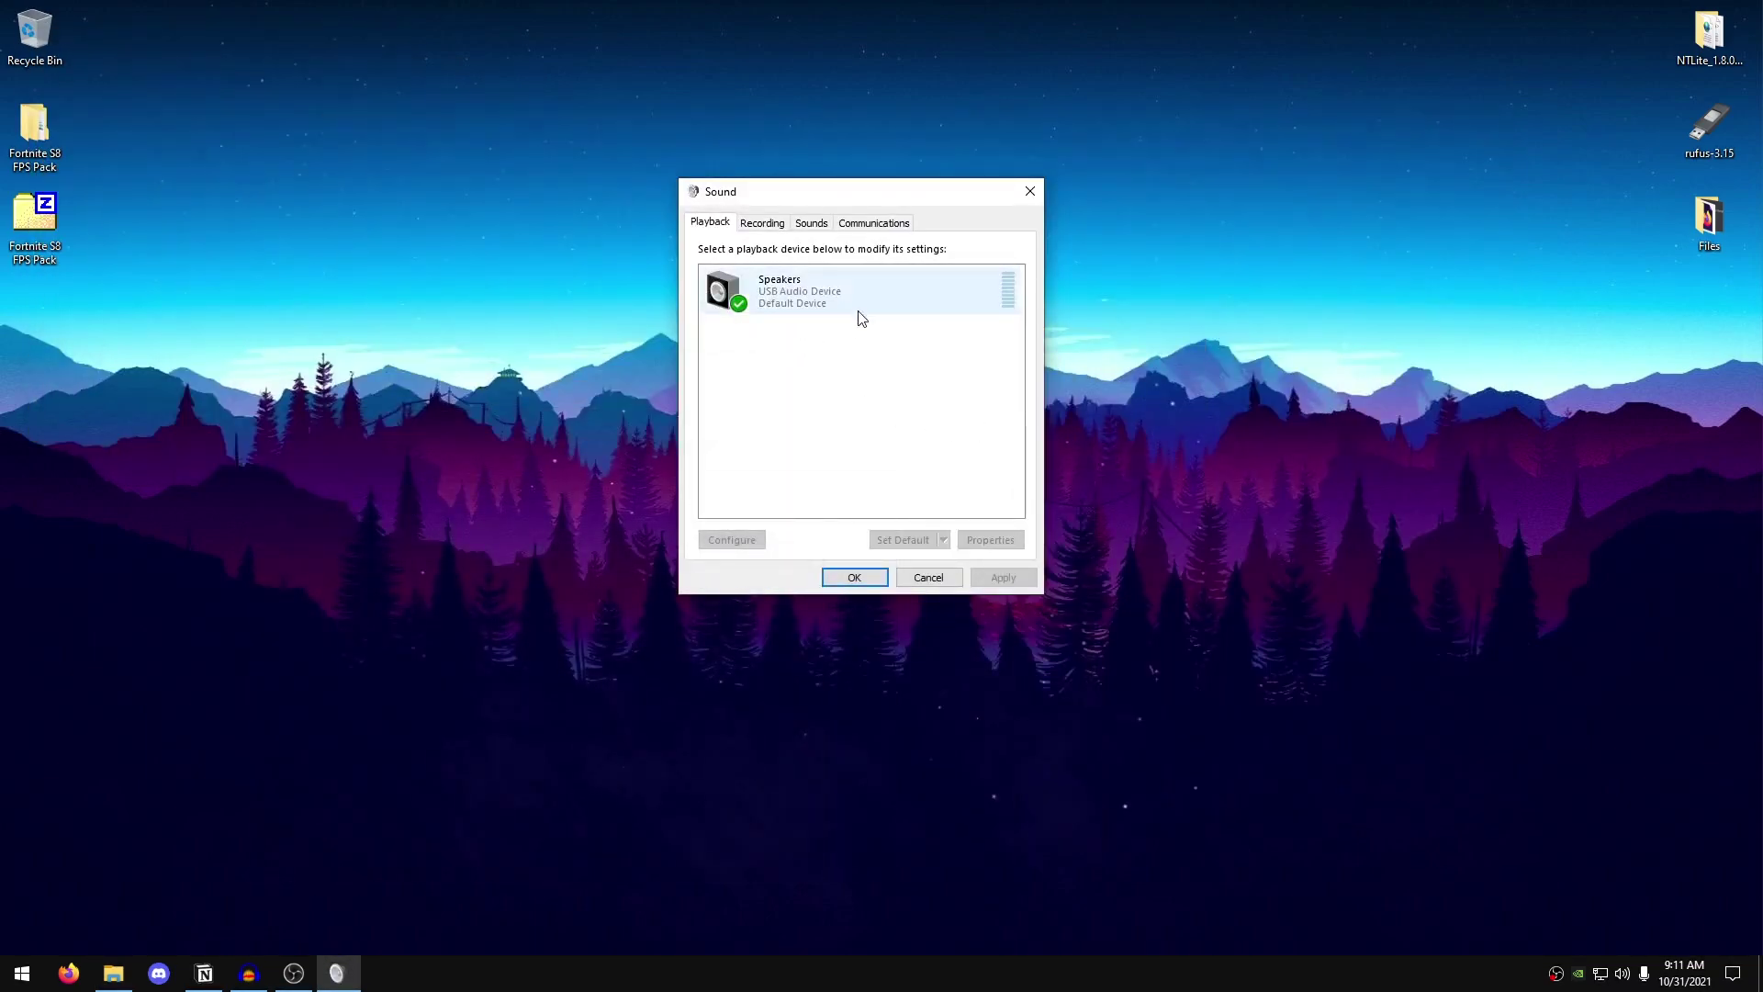
{"action": "left_click", "coordinate": [766, 224]}
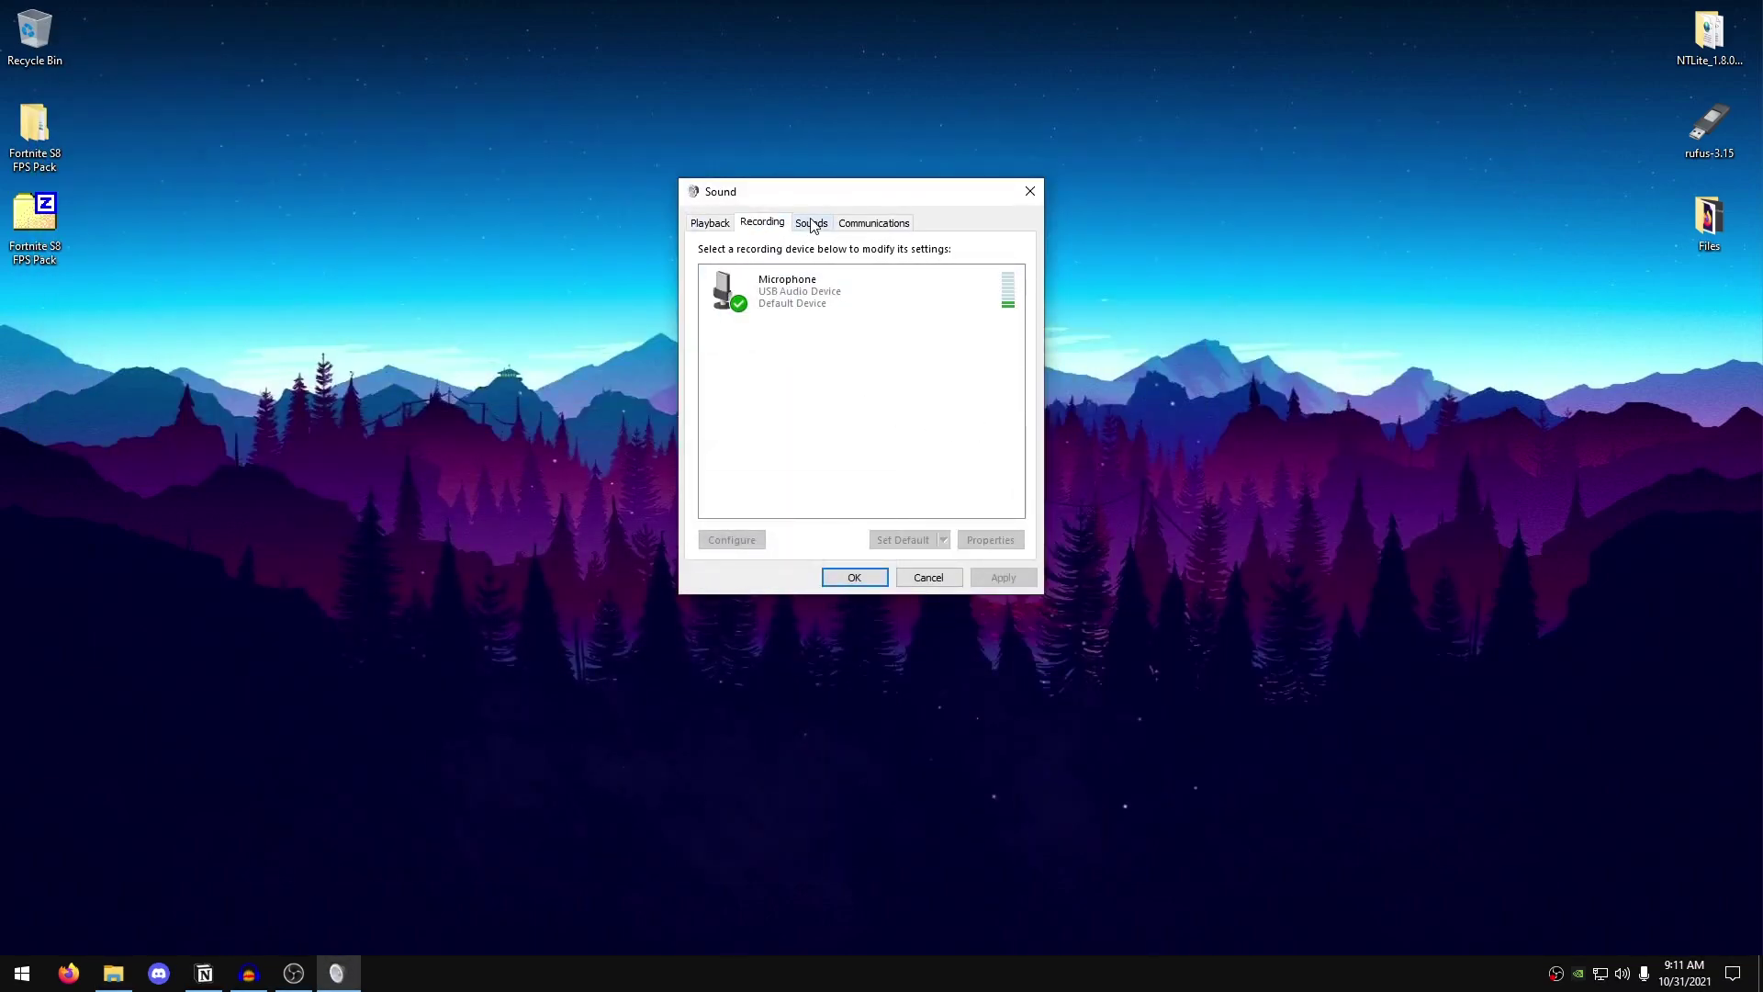
{"action": "left_click", "coordinate": [713, 223]}
- Turn on the display of disabled and disconnected devices in the Sound settings and check the playback and recording lists
{"action": "right_click", "coordinate": [861, 375]}
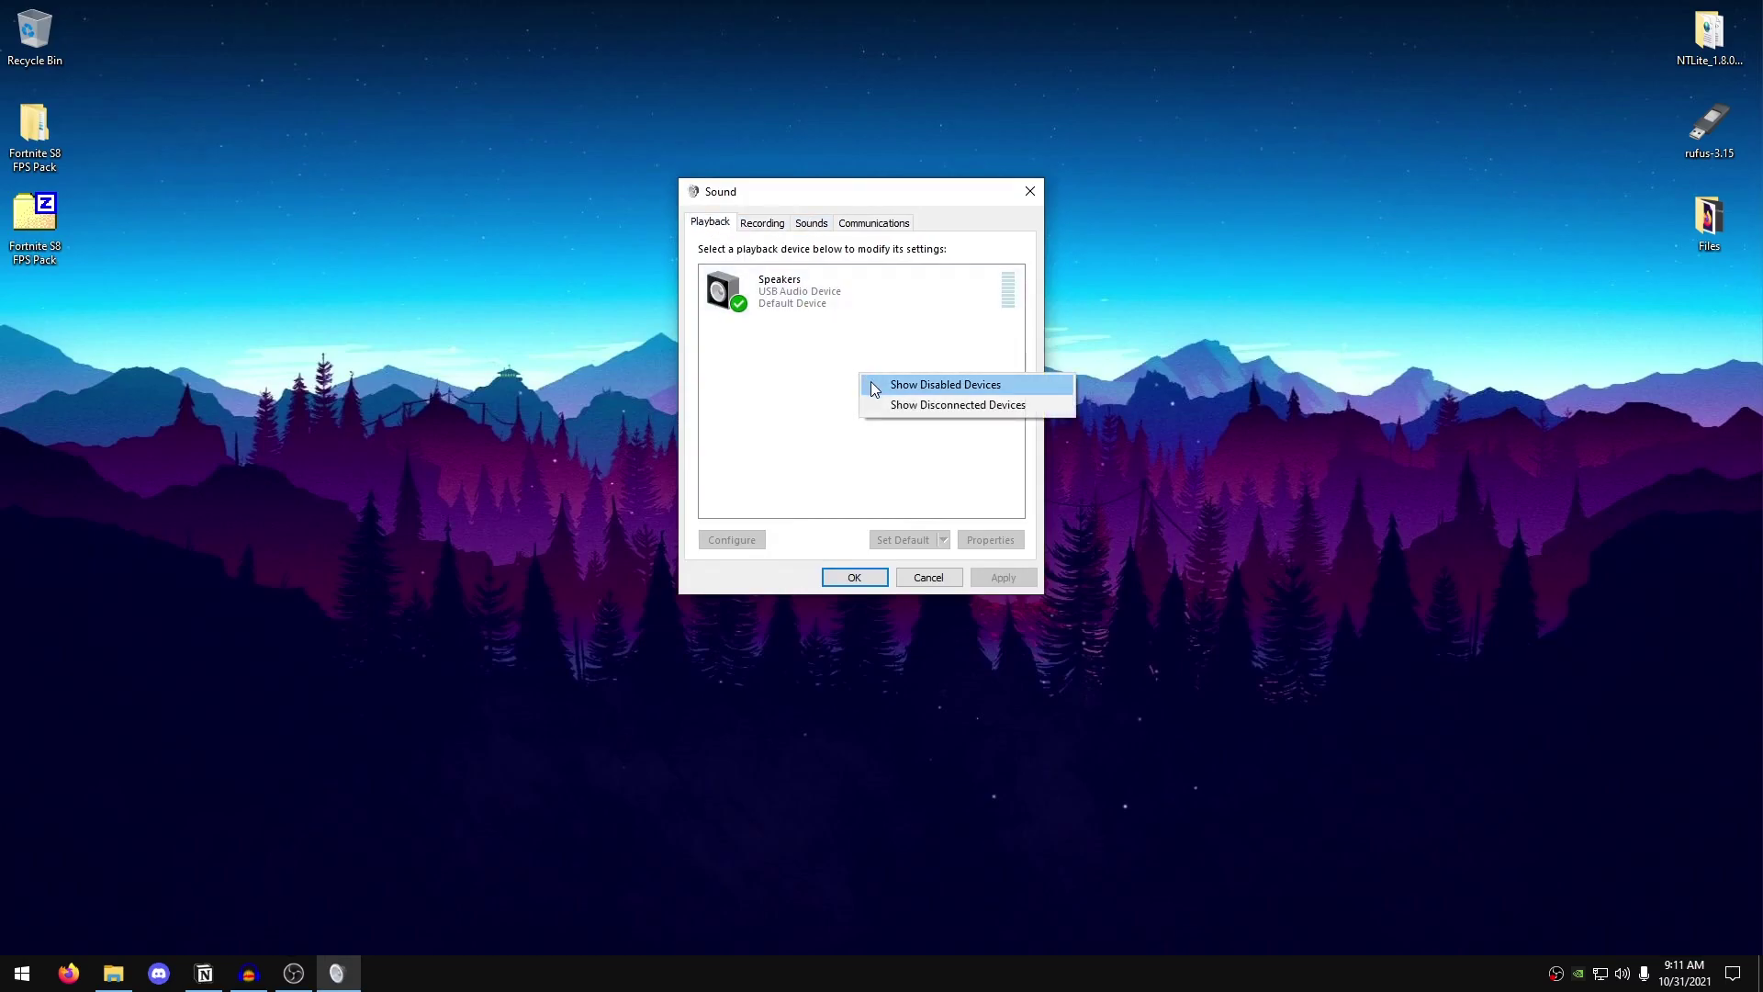
{"action": "left_click", "coordinate": [978, 386]}
{"action": "left_click", "coordinate": [763, 223]}
{"action": "left_click", "coordinate": [716, 229]}
{"action": "right_click", "coordinate": [863, 378]}
{"action": "right_click", "coordinate": [838, 356]}
{"action": "left_click", "coordinate": [918, 433]}
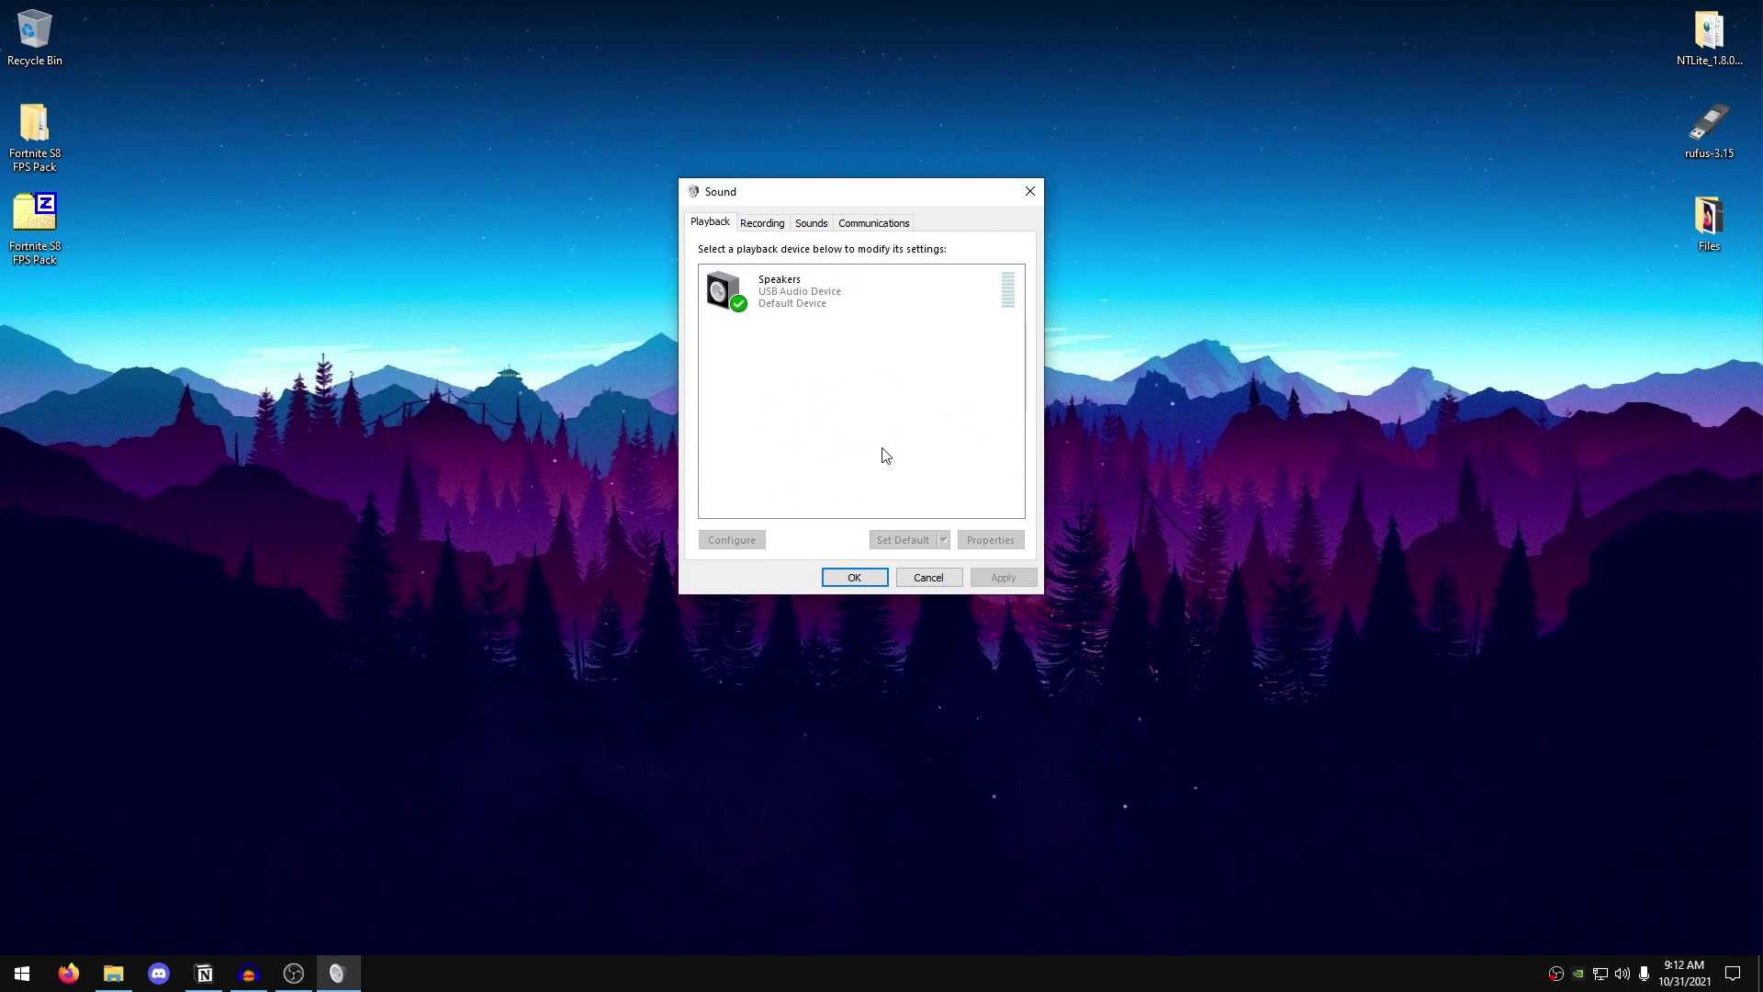
- Turn off the display of disconnected and disabled devices in the playback list
{"action": "right_click", "coordinate": [867, 363]}
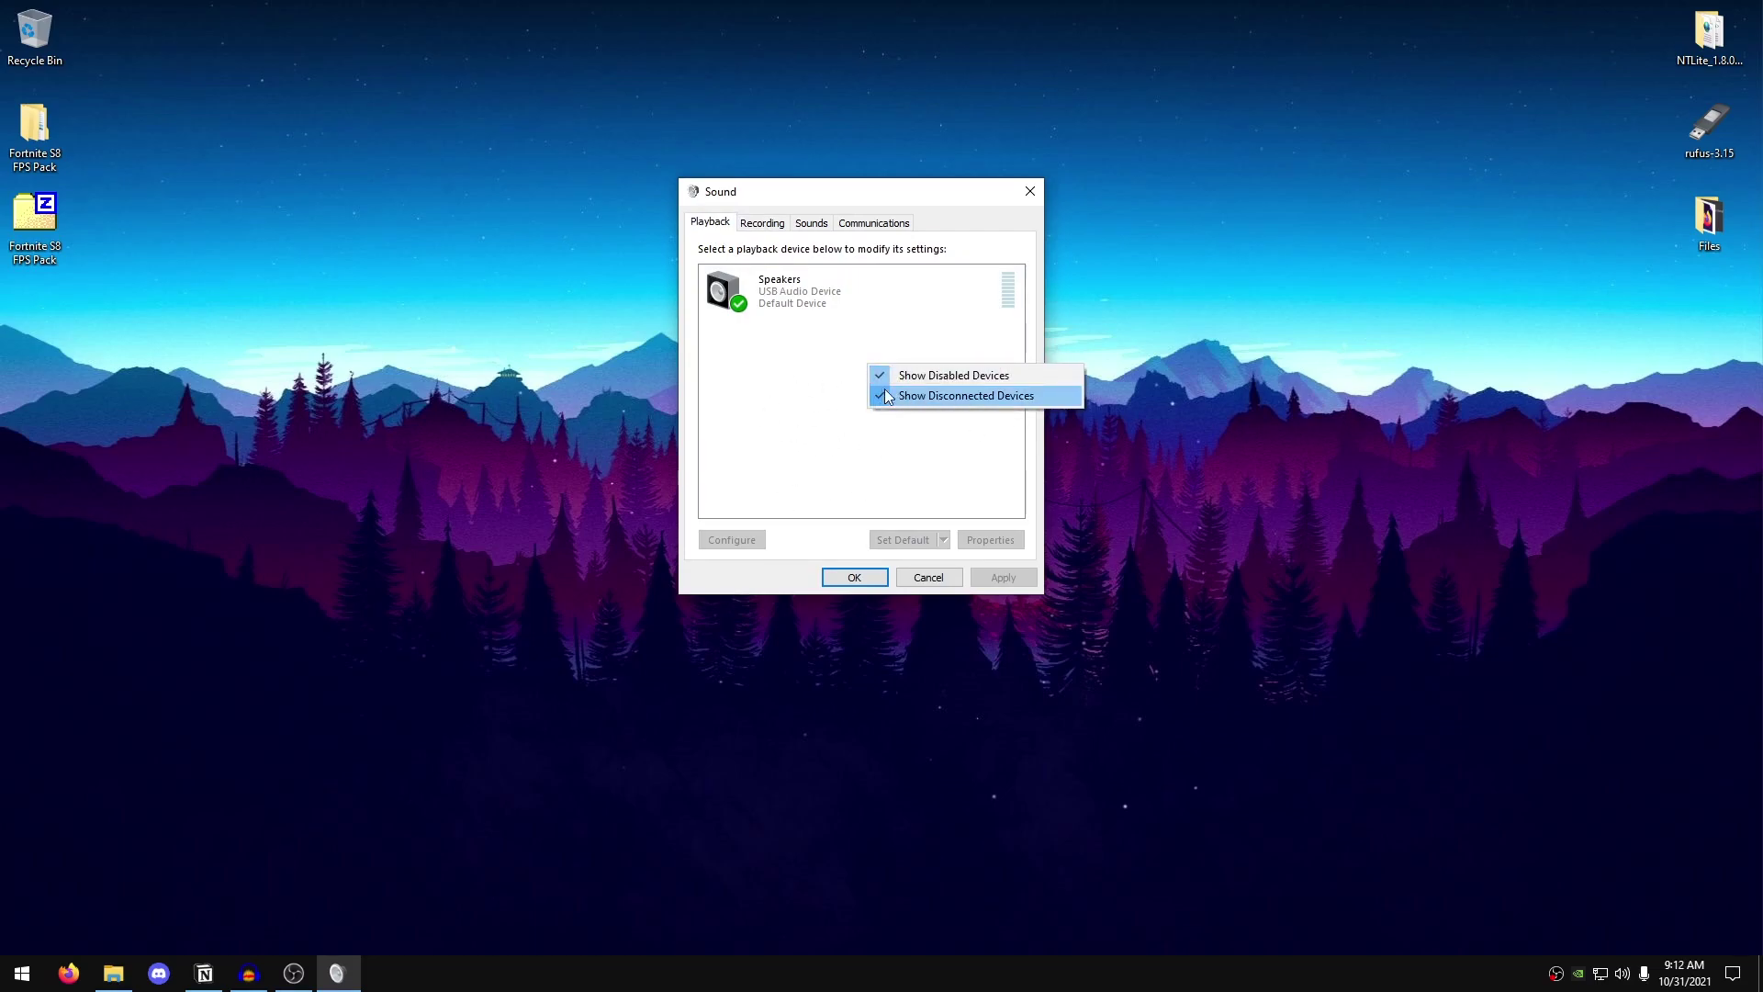
{"action": "left_click", "coordinate": [913, 397]}
{"action": "right_click", "coordinate": [834, 383]}
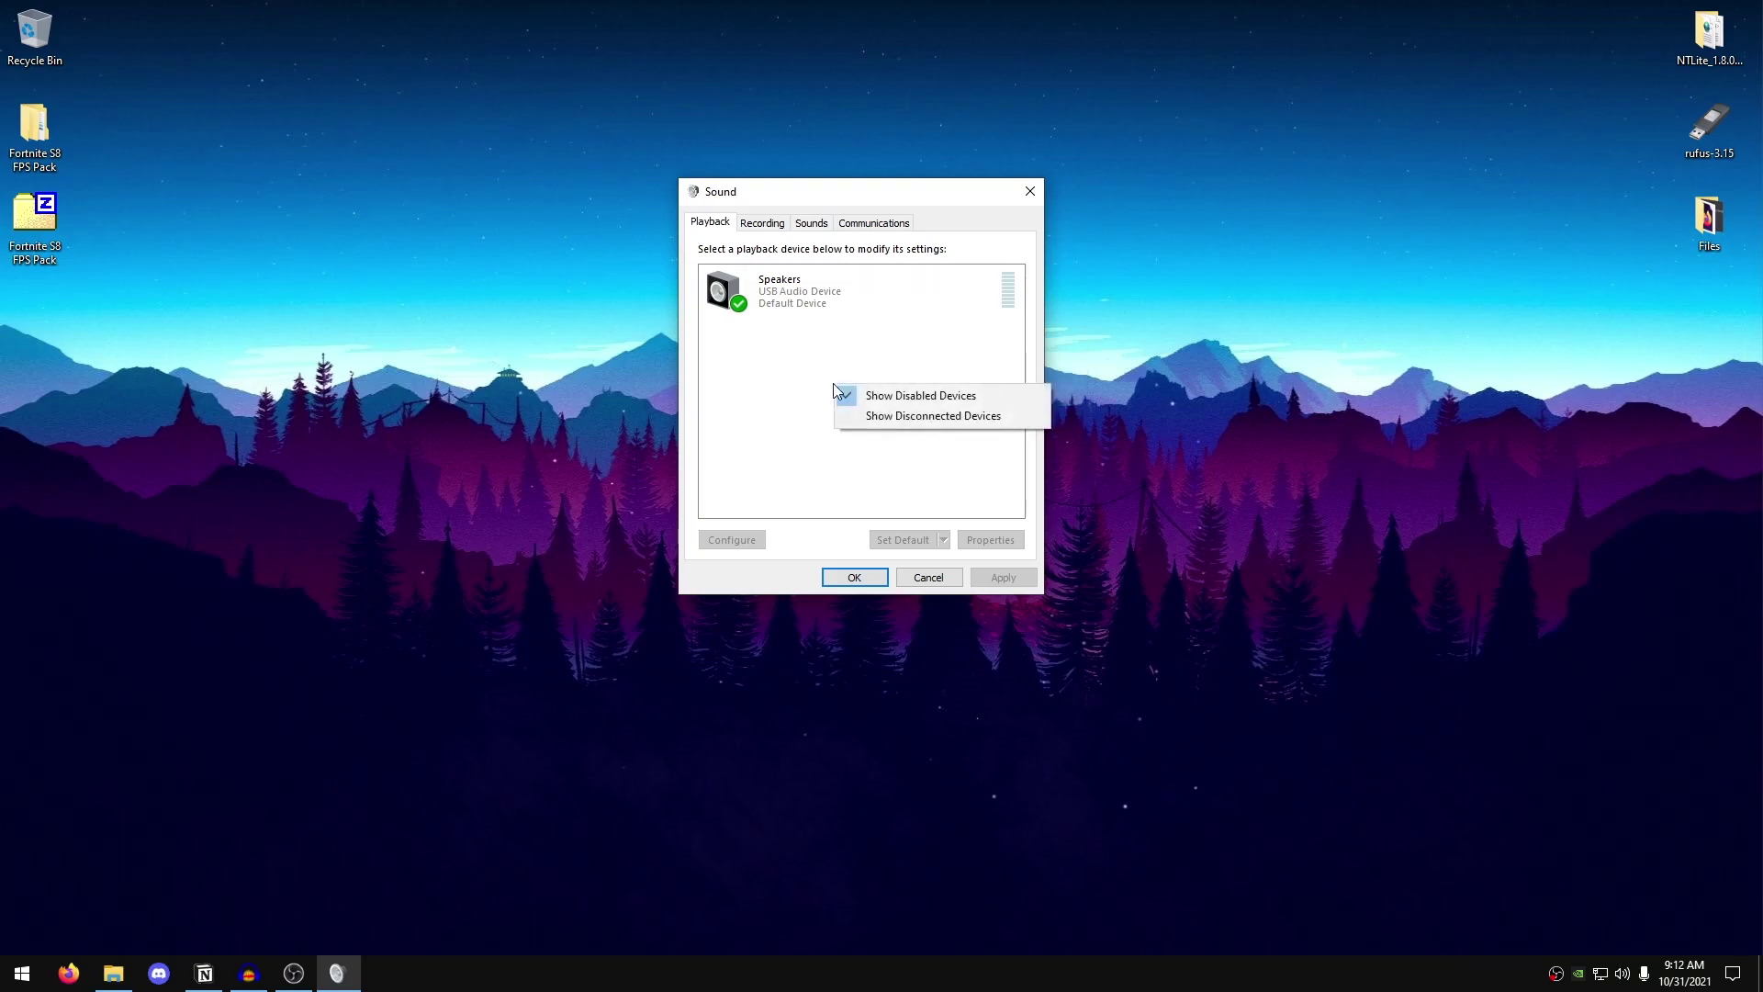
{"action": "left_click", "coordinate": [895, 398]}
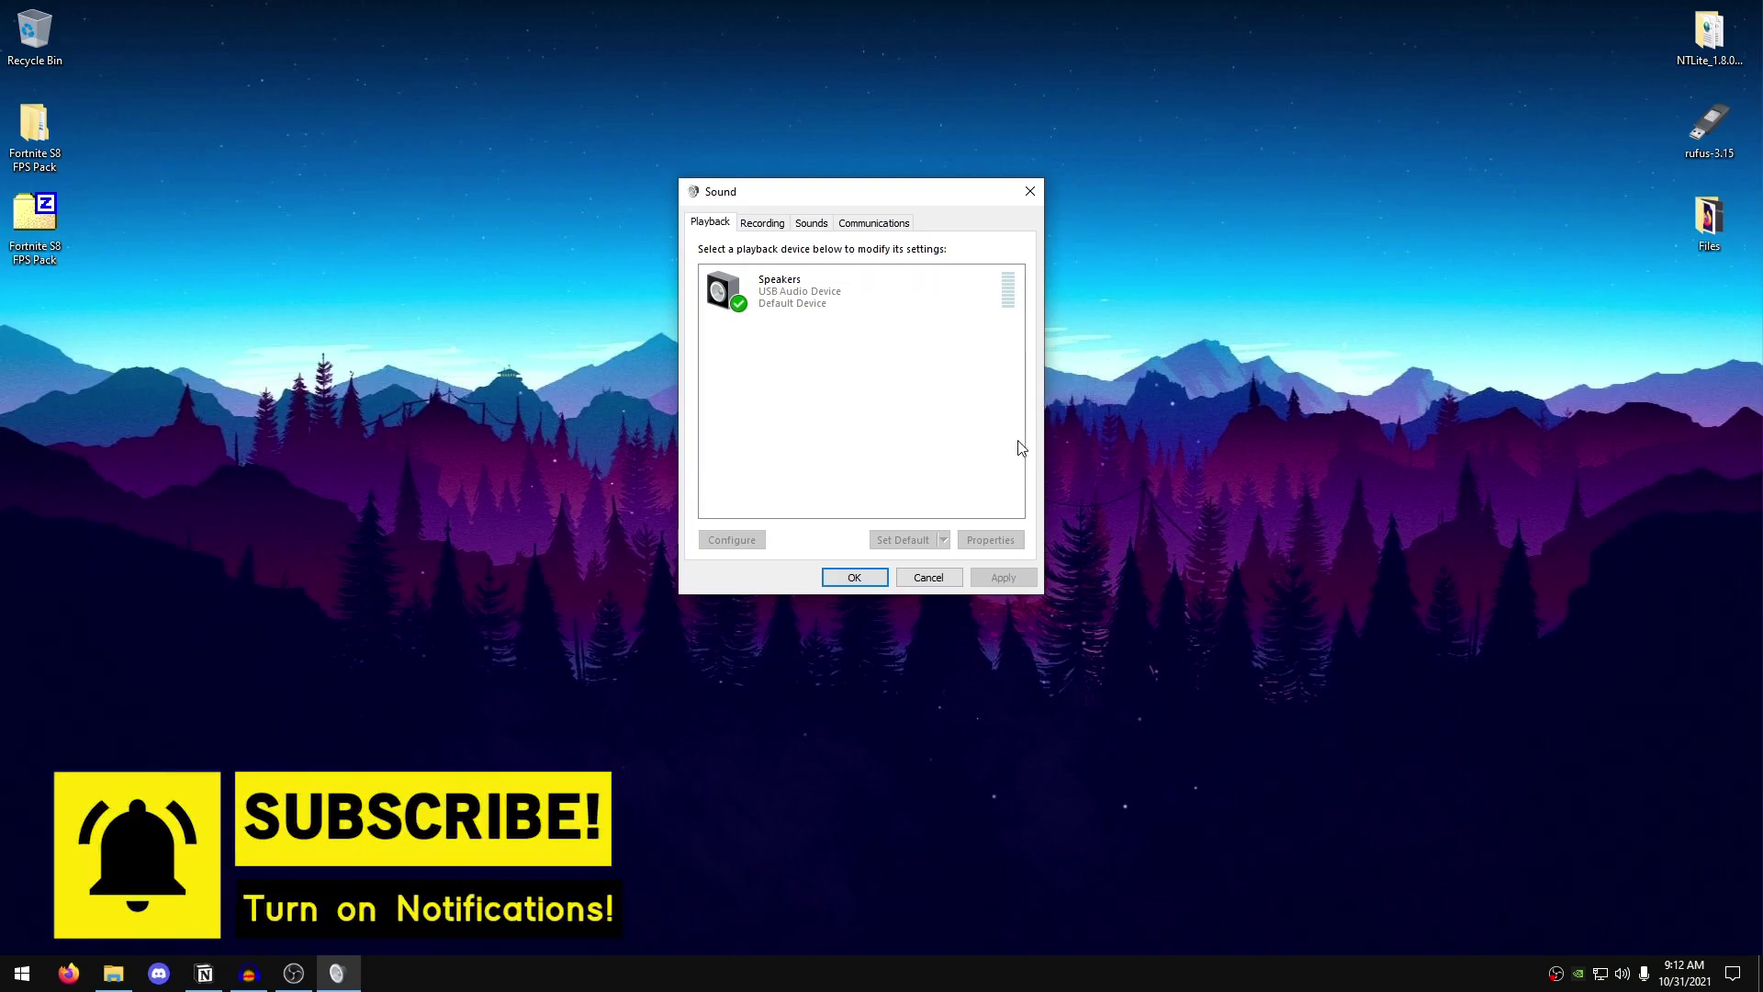
- Open the Speakers device's properties and disable all of its sound enhancements
{"action": "left_click", "coordinate": [863, 290]}
{"action": "left_click", "coordinate": [1003, 539]}
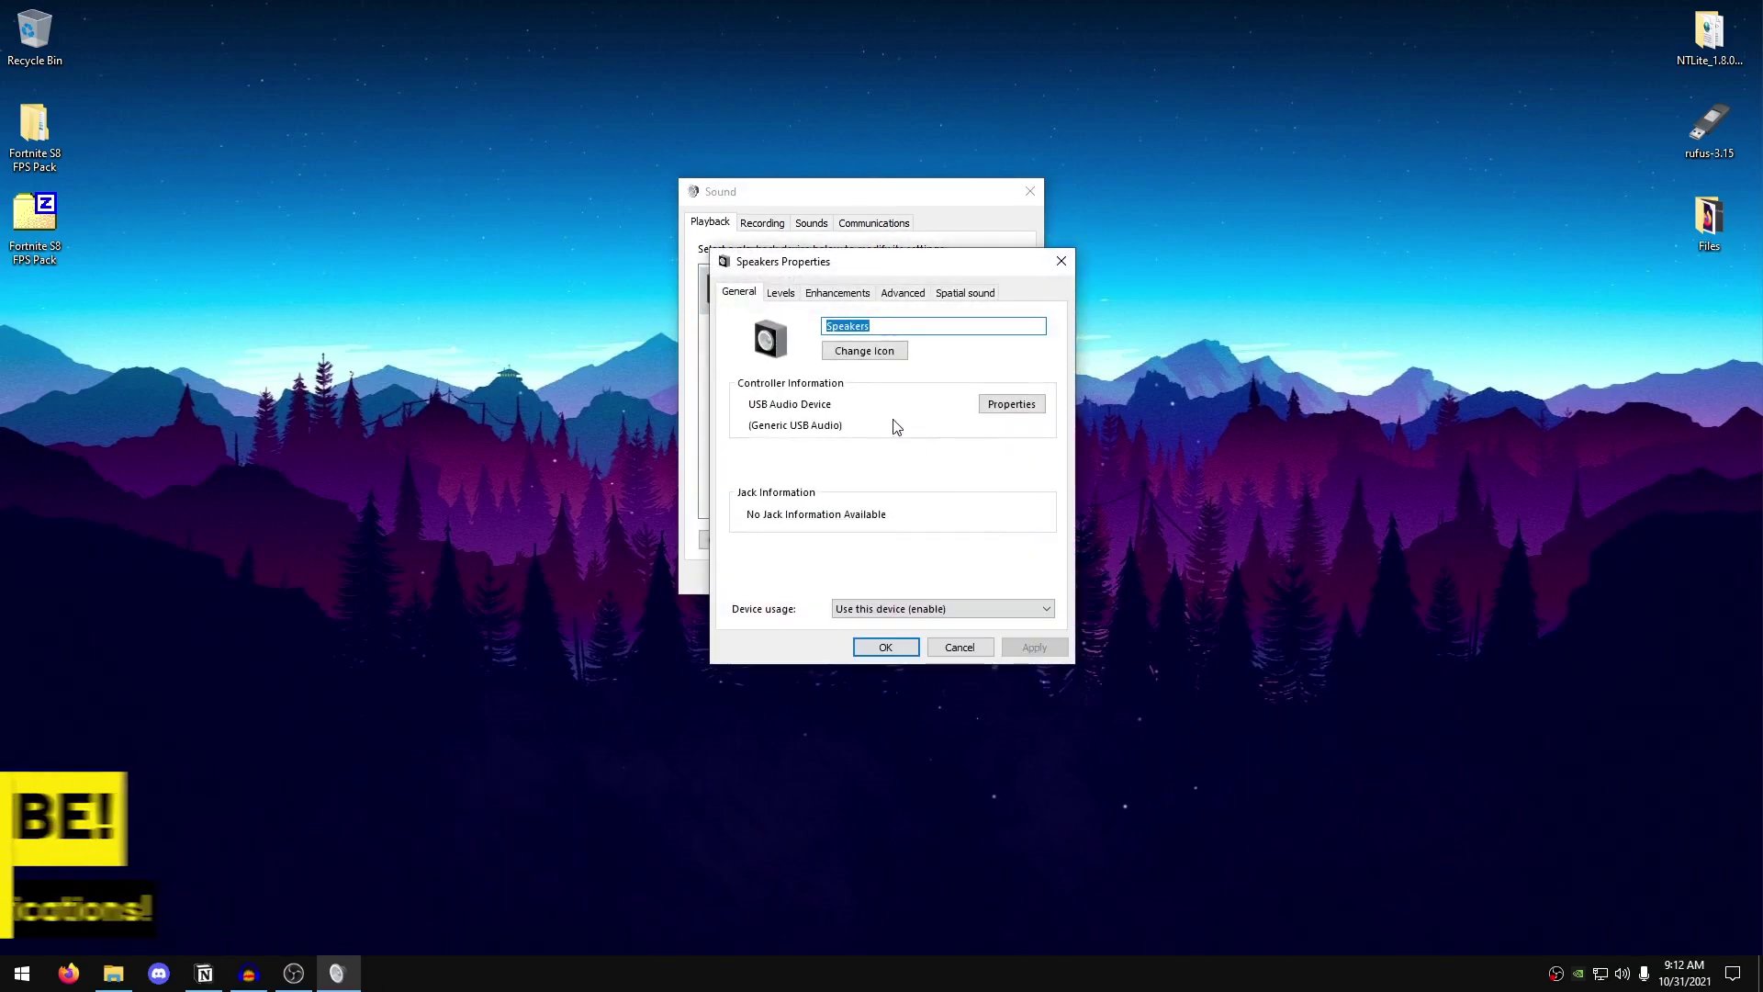
{"action": "left_click", "coordinate": [828, 294]}
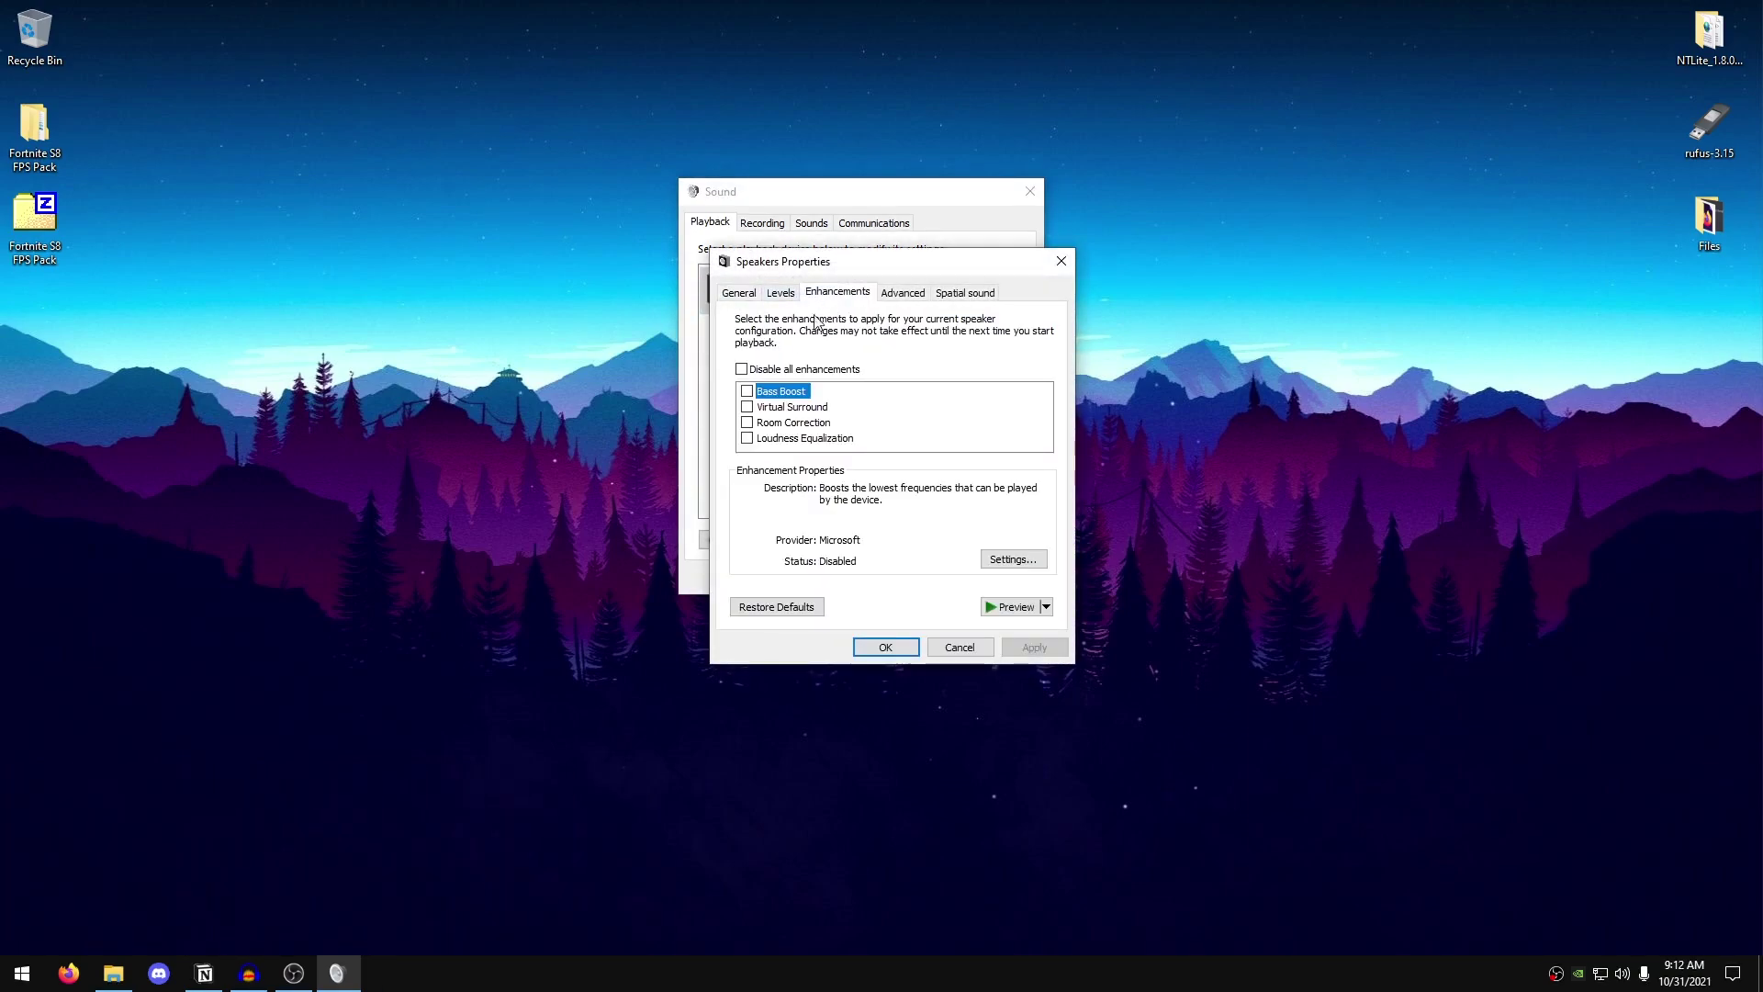
{"action": "left_click", "coordinate": [885, 412]}
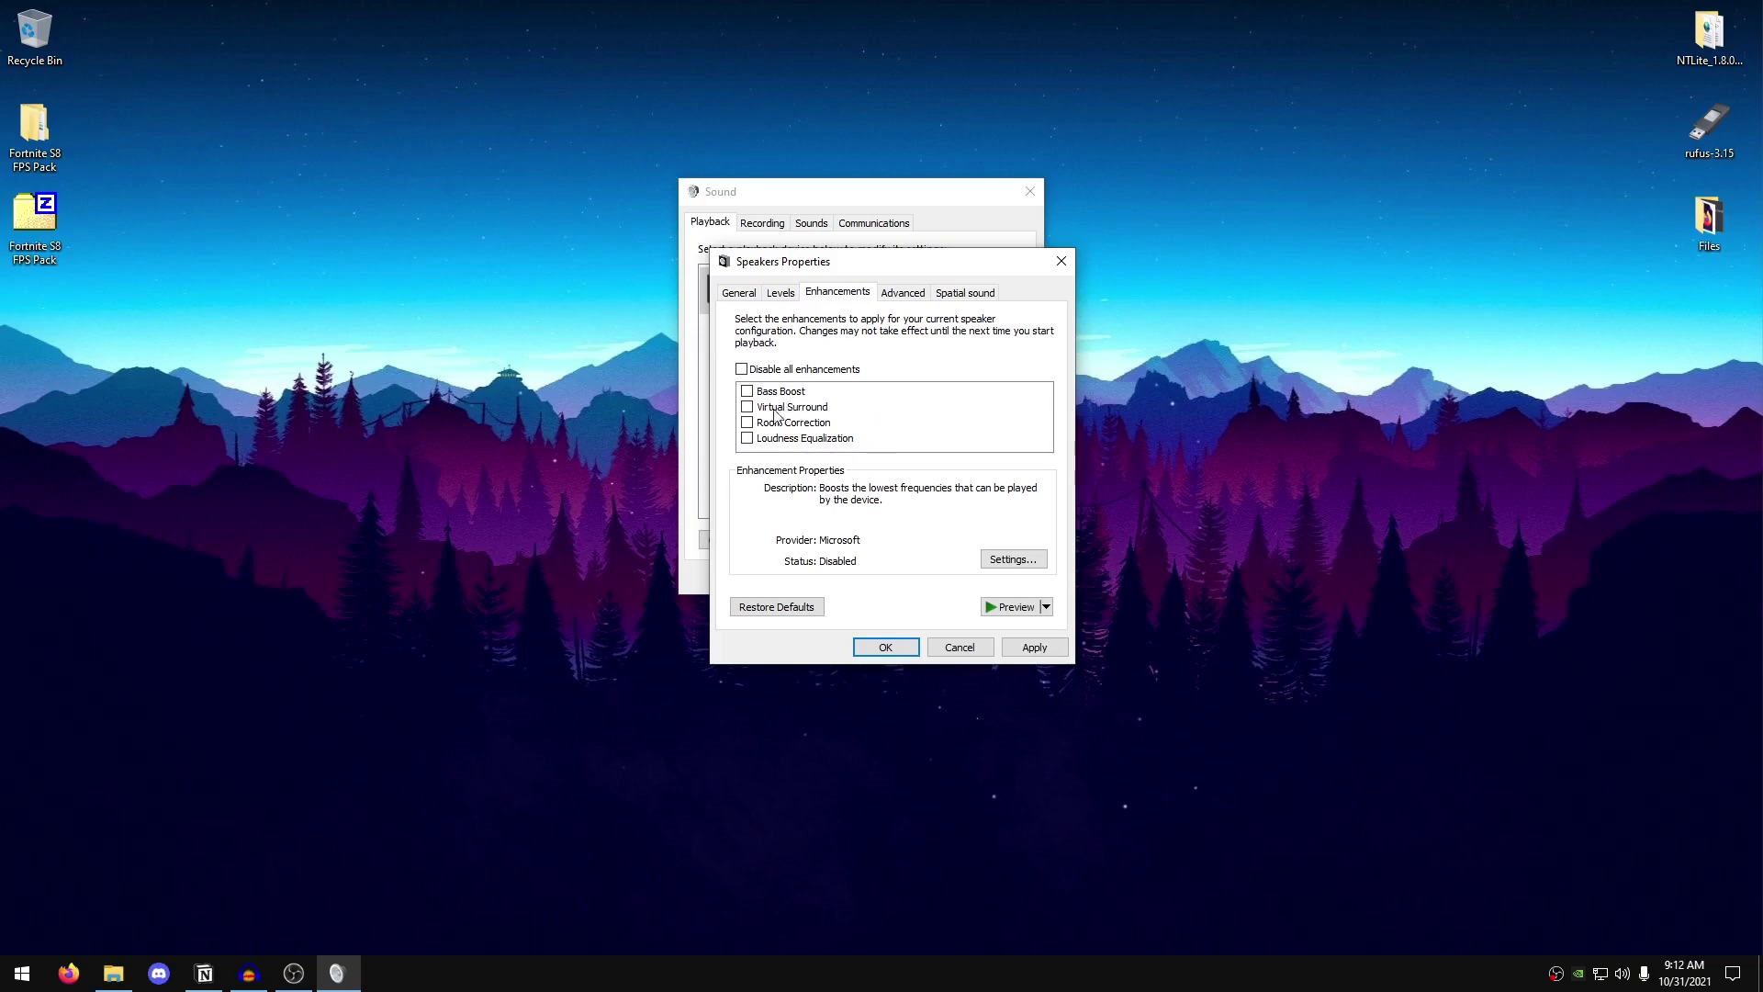
{"action": "left_click", "coordinate": [743, 369]}
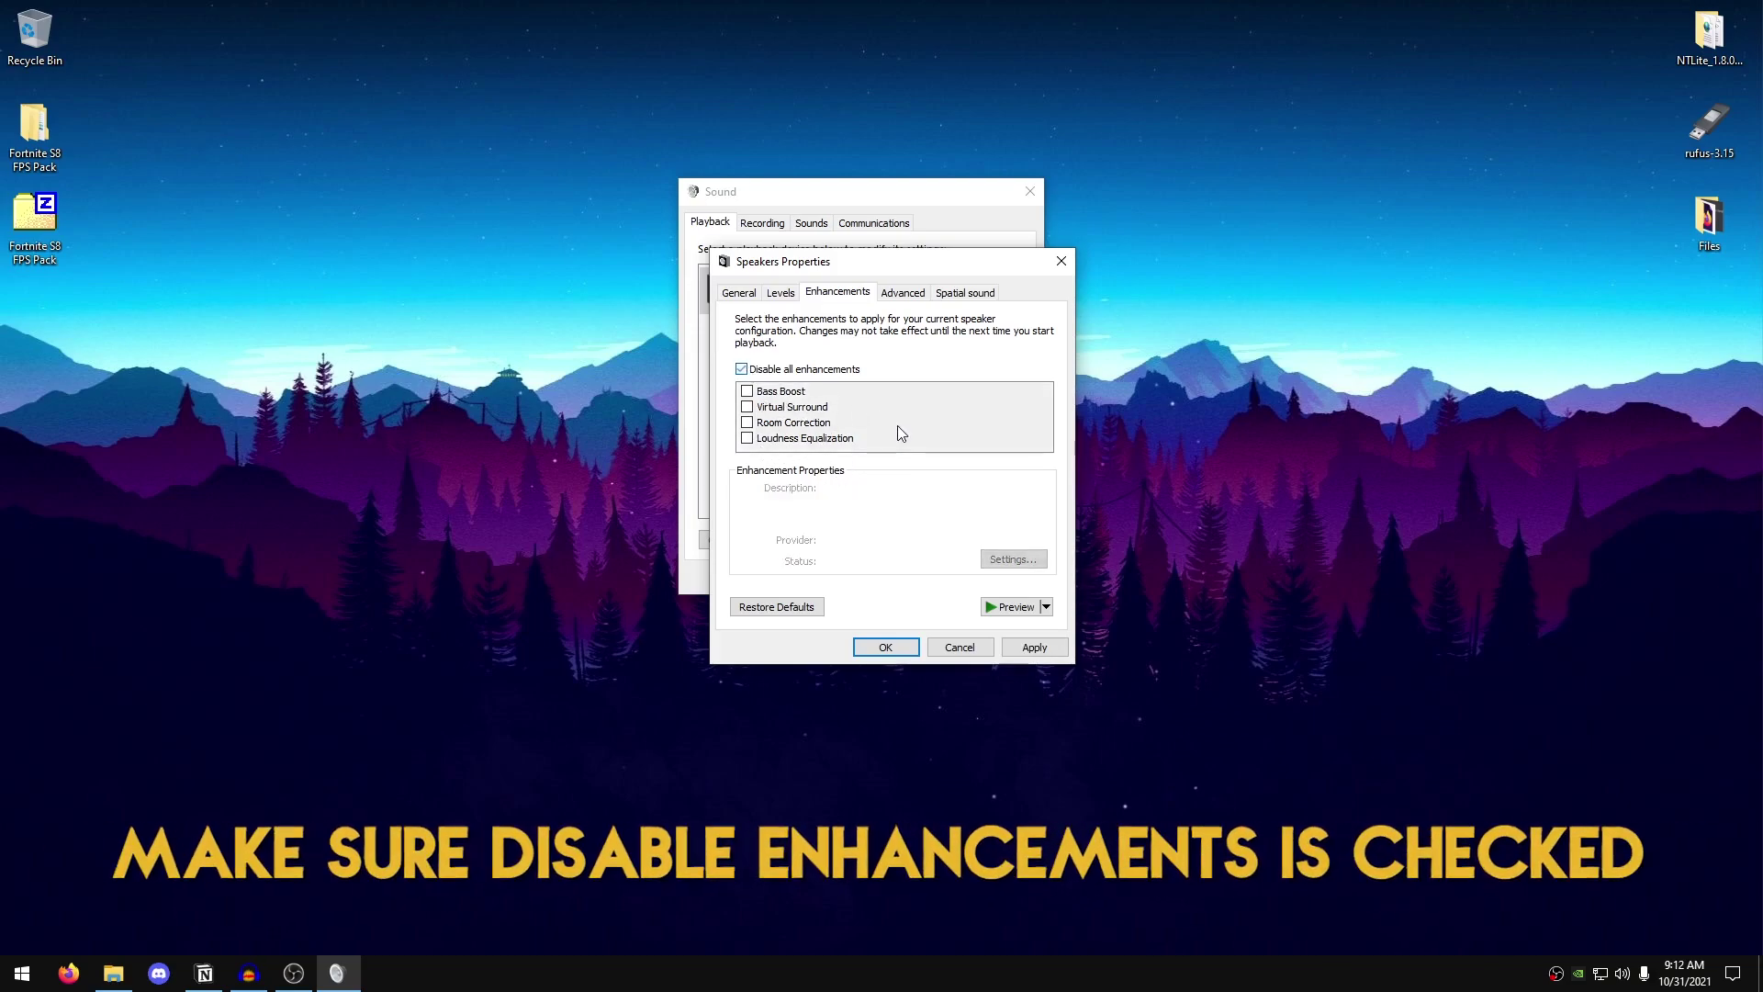
- Disallow exclusive application control of the speakers and set their default format to 16 bit, 44100 Hz (CD Quality)
{"action": "left_click", "coordinate": [915, 293]}
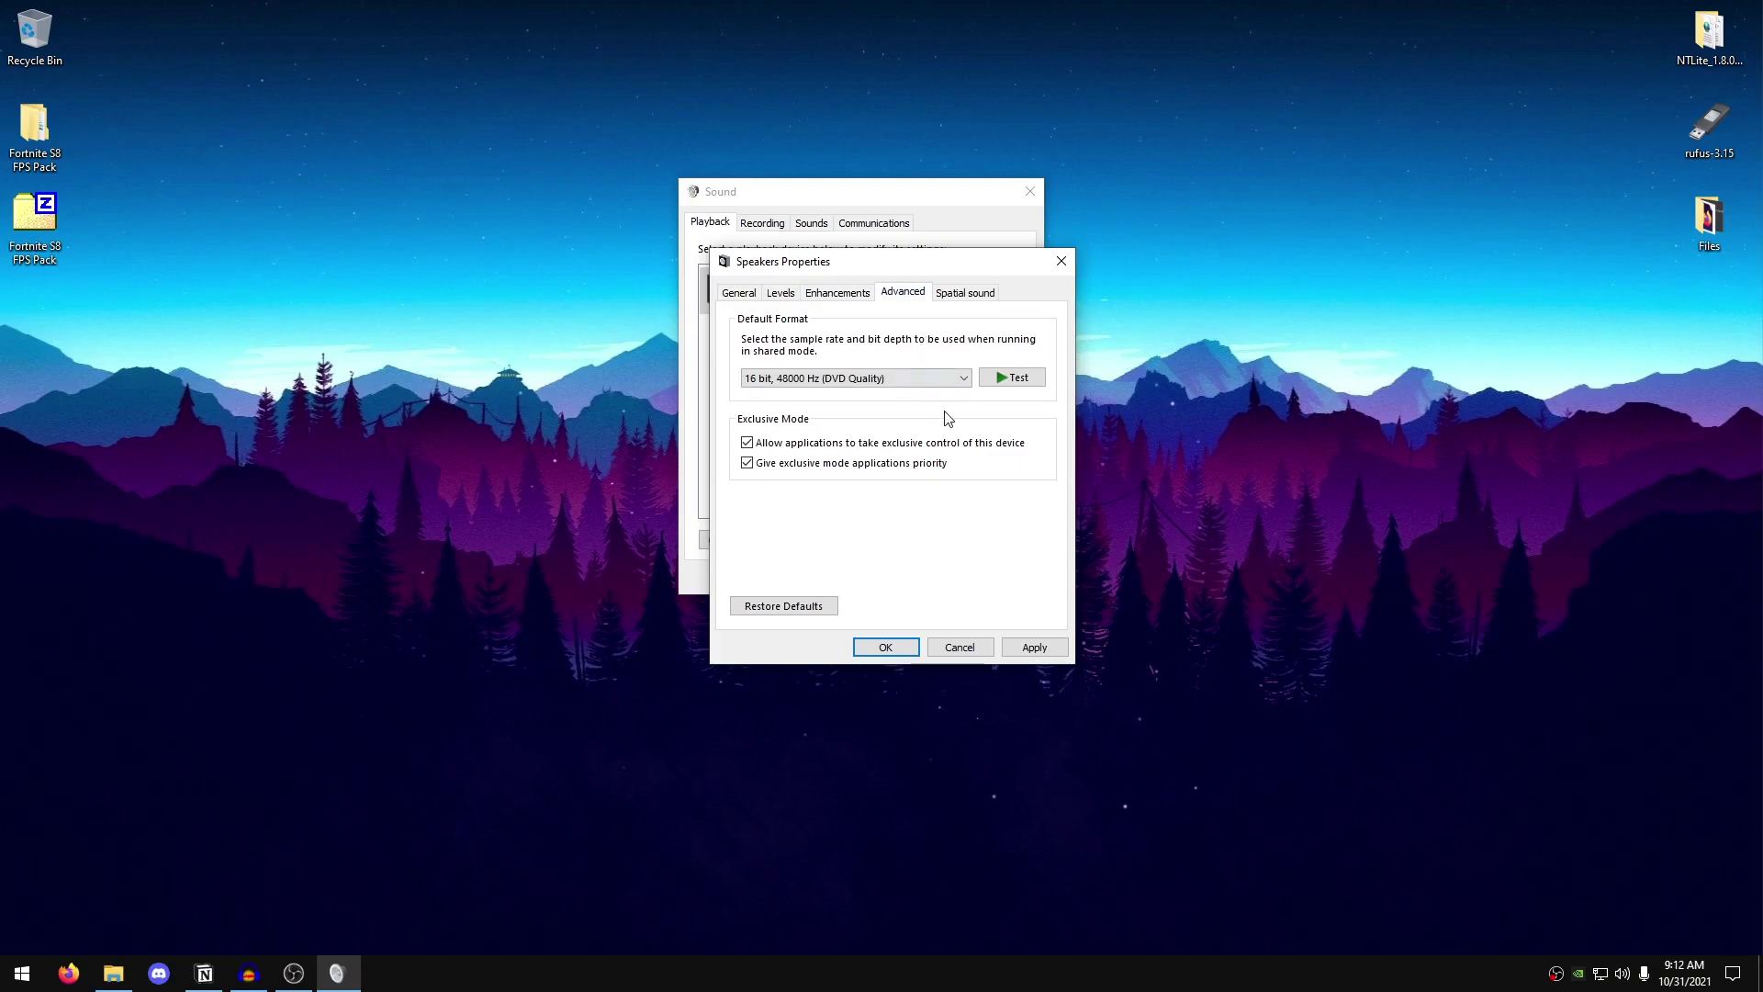
{"action": "left_click", "coordinate": [747, 444]}
{"action": "left_click", "coordinate": [881, 379]}
{"action": "left_click", "coordinate": [863, 393]}
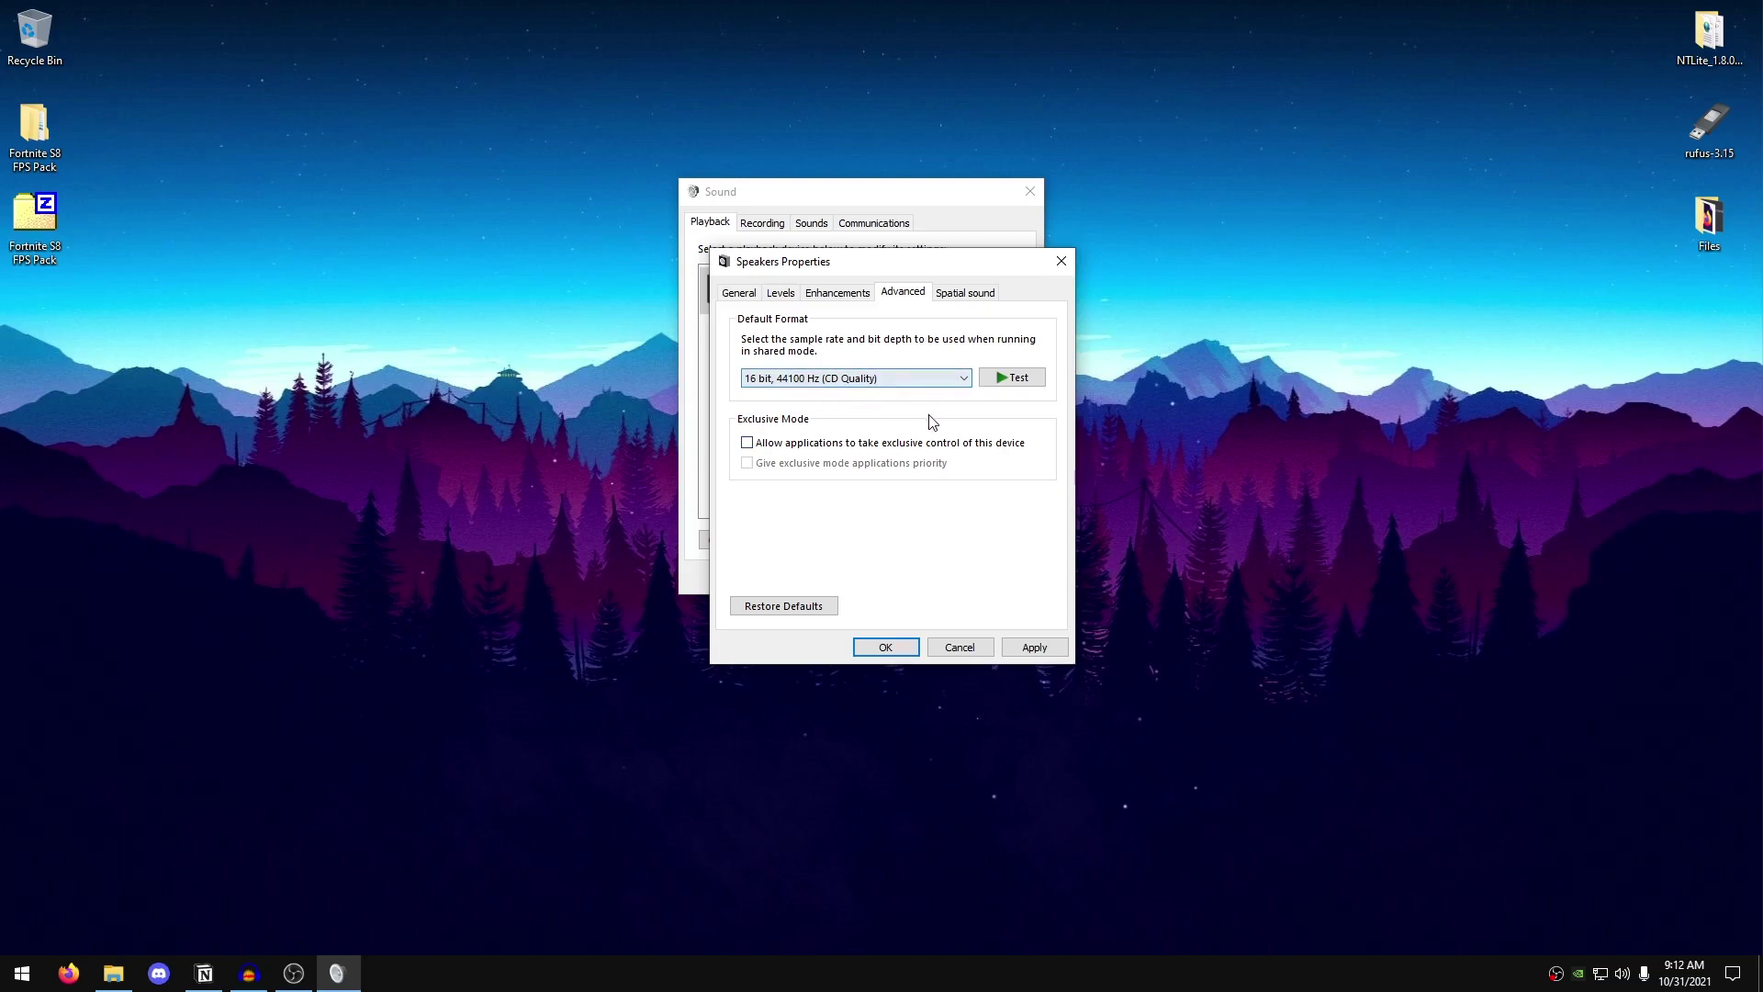
- Set the speakers' spatial sound format to Off, then apply the changes and close the speaker properties
{"action": "left_click", "coordinate": [979, 294]}
{"action": "left_click", "coordinate": [934, 380]}
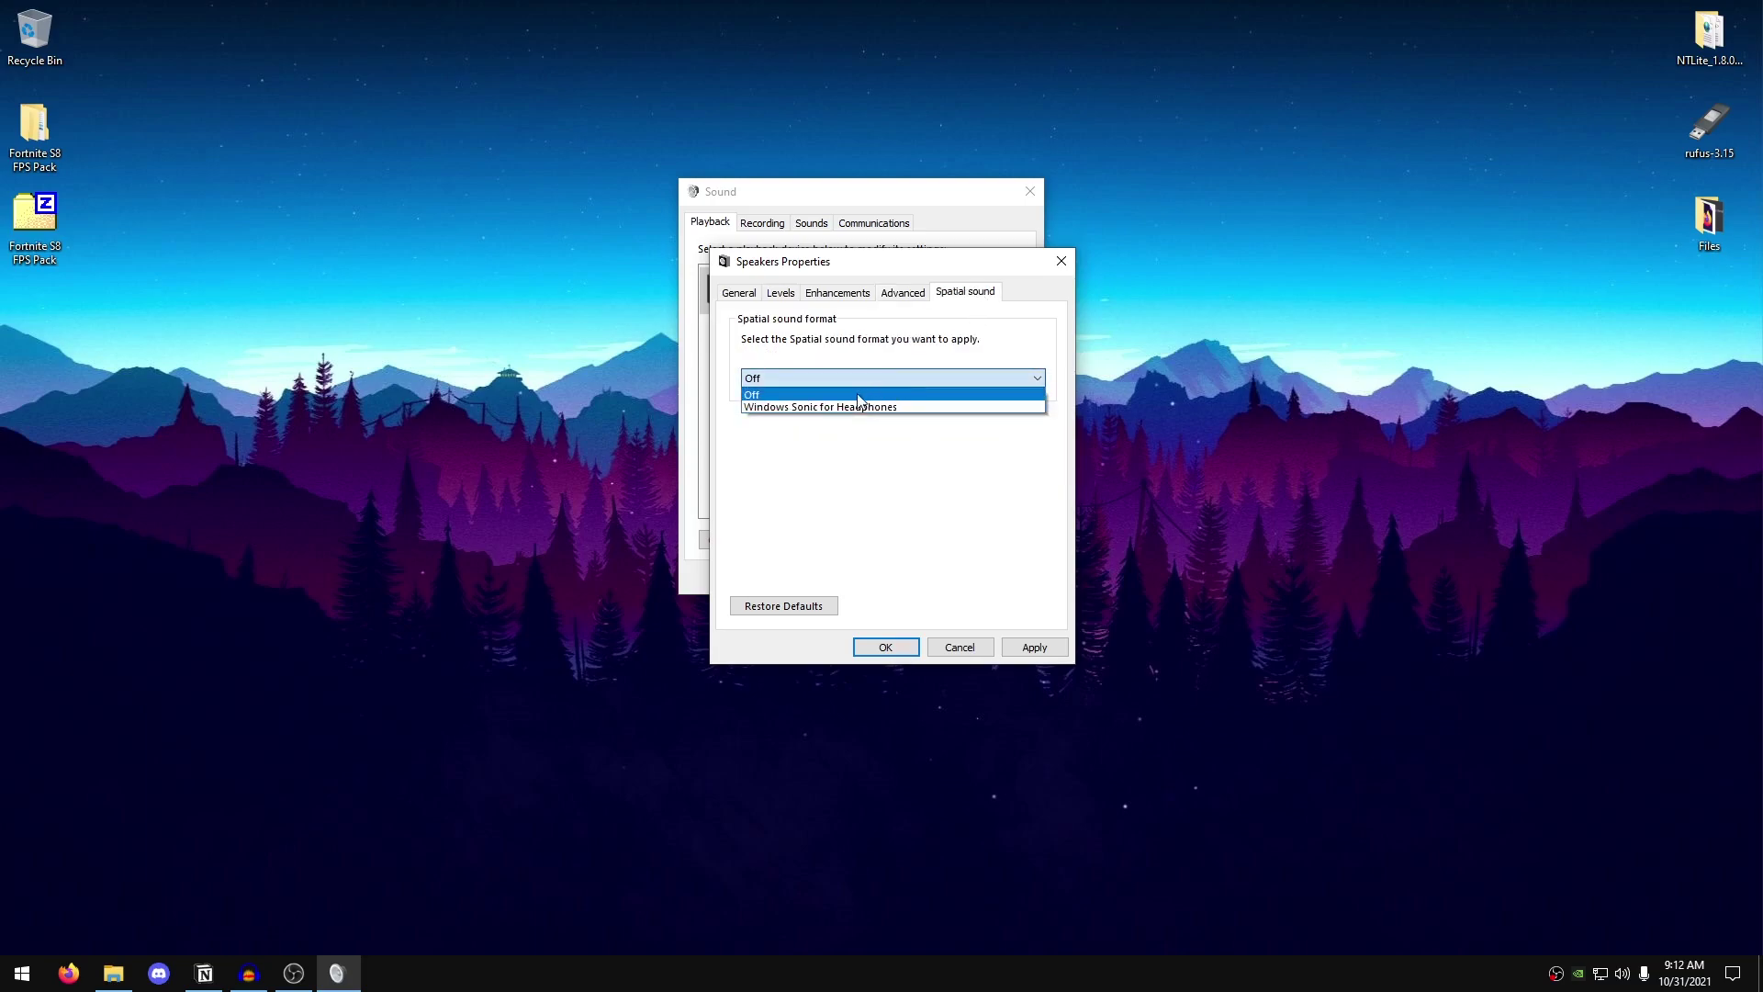
{"action": "left_click", "coordinate": [796, 396]}
{"action": "left_click", "coordinate": [1033, 646]}
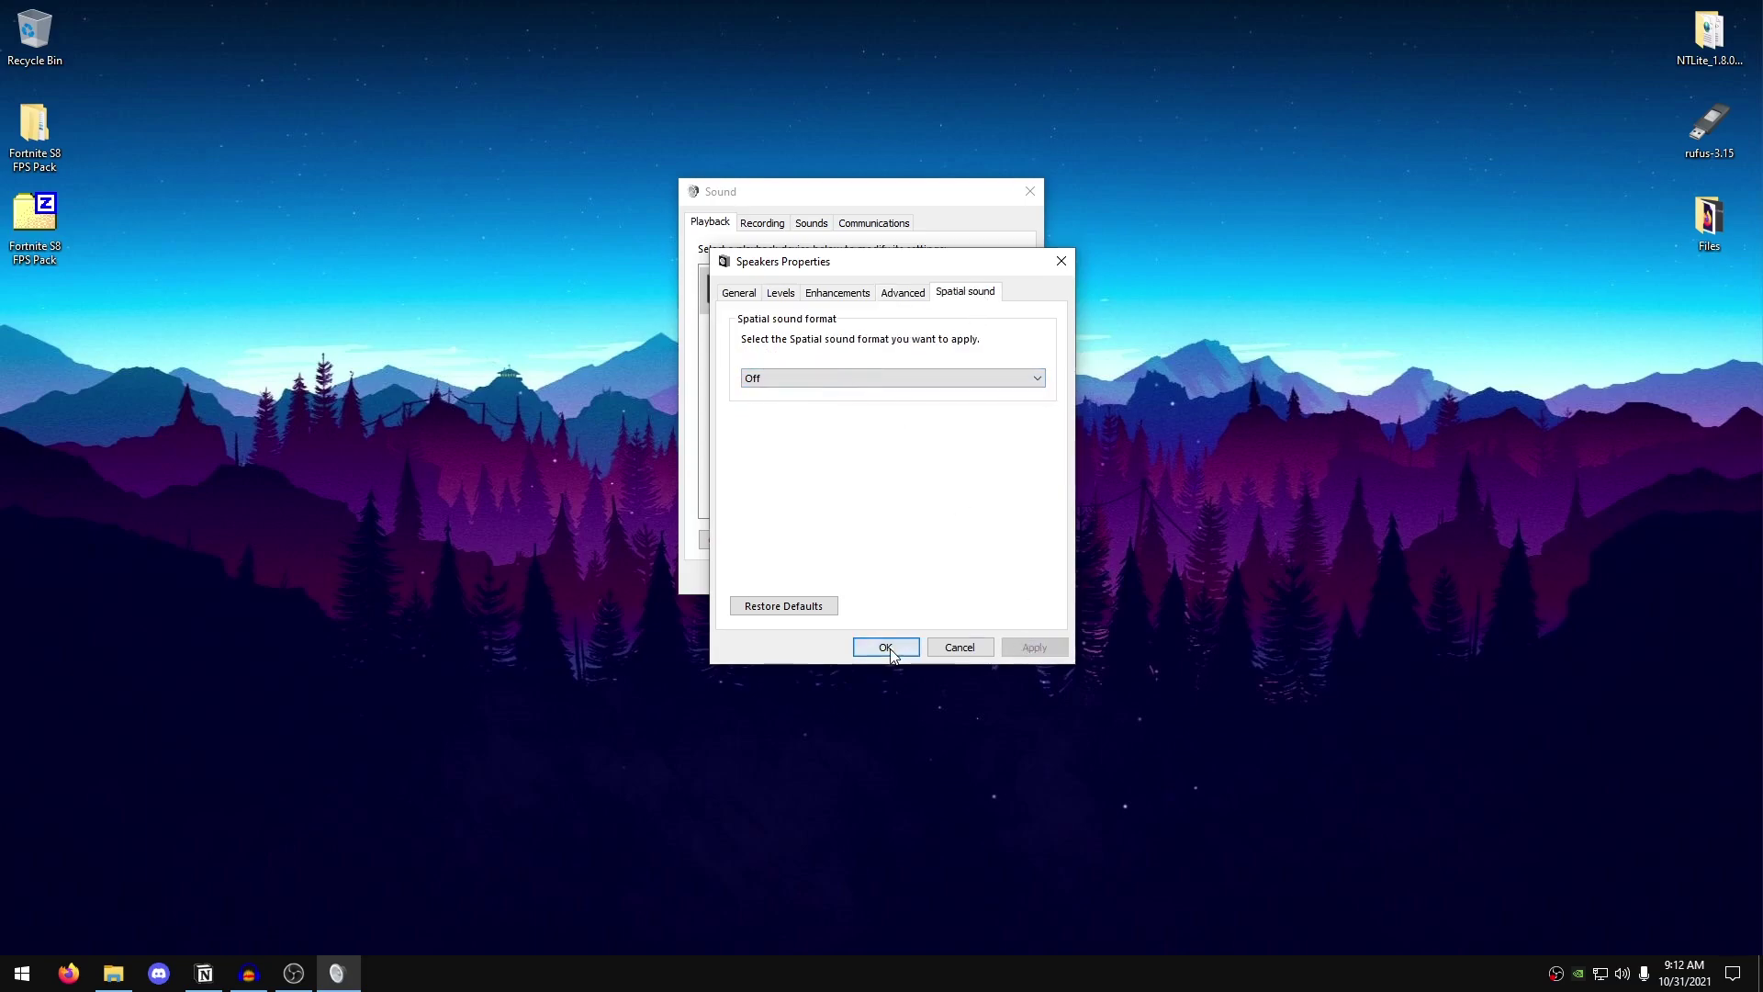
{"action": "left_click", "coordinate": [885, 647]}
- Check the microphone's default format and exclusive mode settings, then close its properties
{"action": "left_click", "coordinate": [762, 223]}
{"action": "double_click", "coordinate": [881, 290]}
{"action": "left_click", "coordinate": [909, 292]}
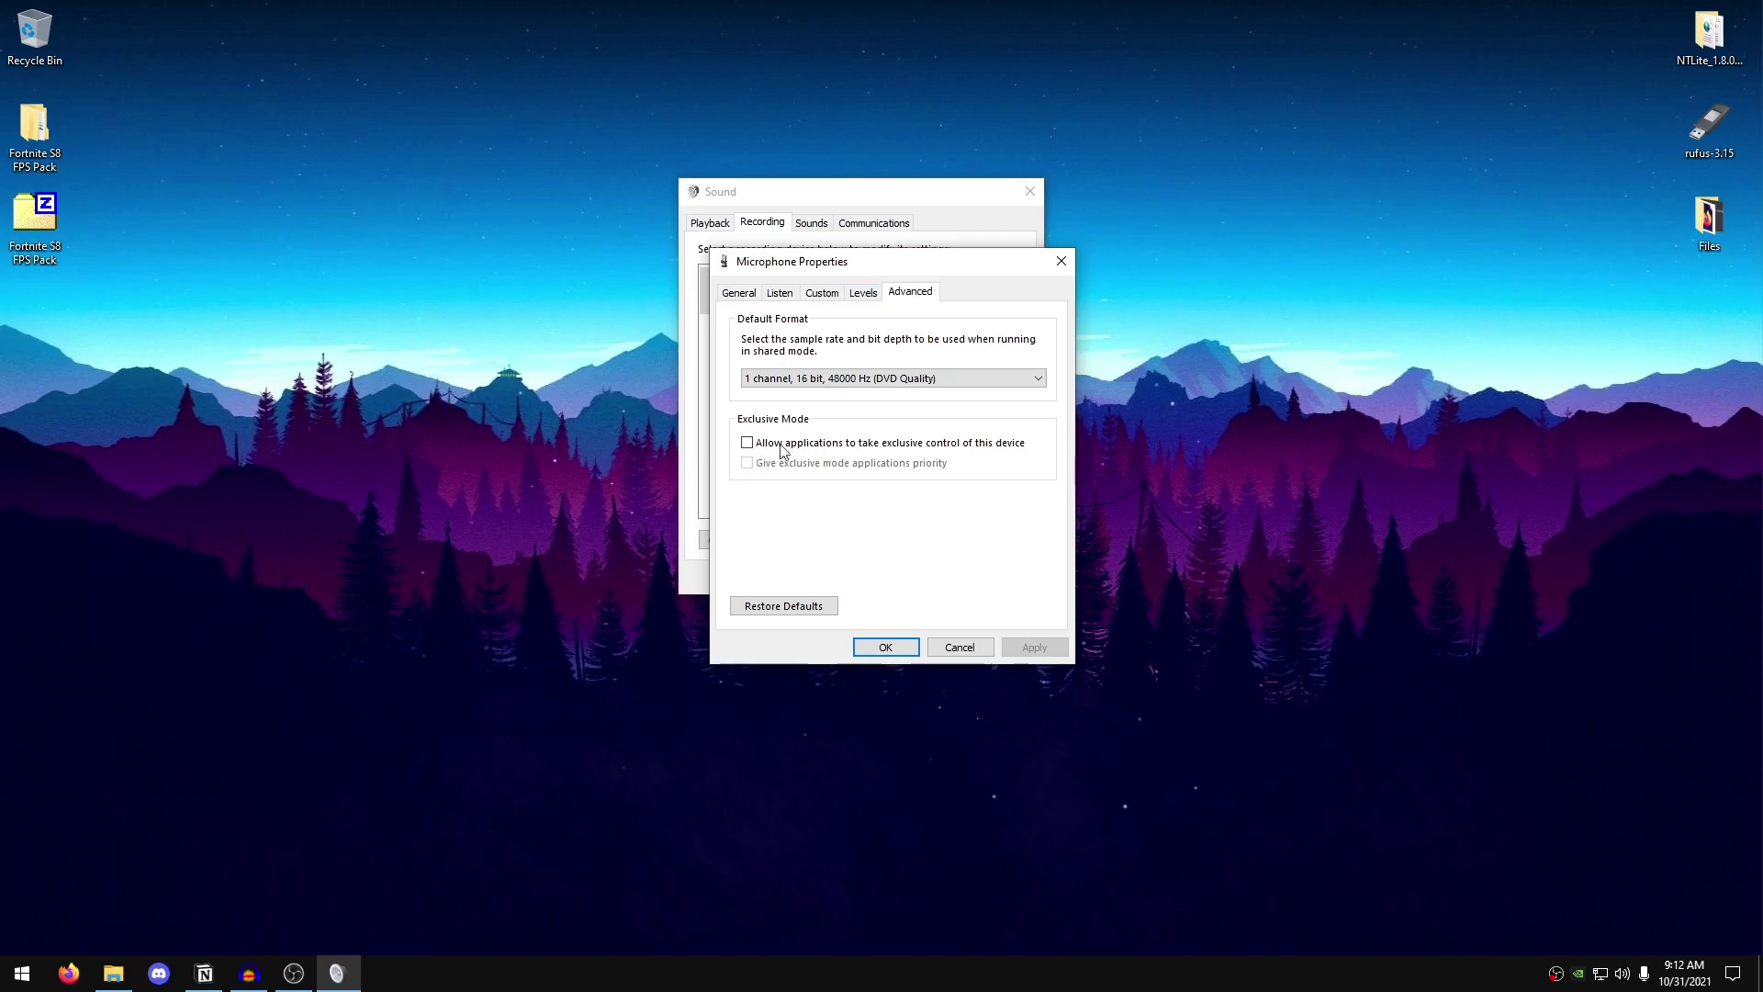
{"action": "left_click", "coordinate": [885, 646]}
- Set Windows to do nothing when it detects communications activity, then apply and close the Sound settings
{"action": "left_click", "coordinate": [864, 225]}
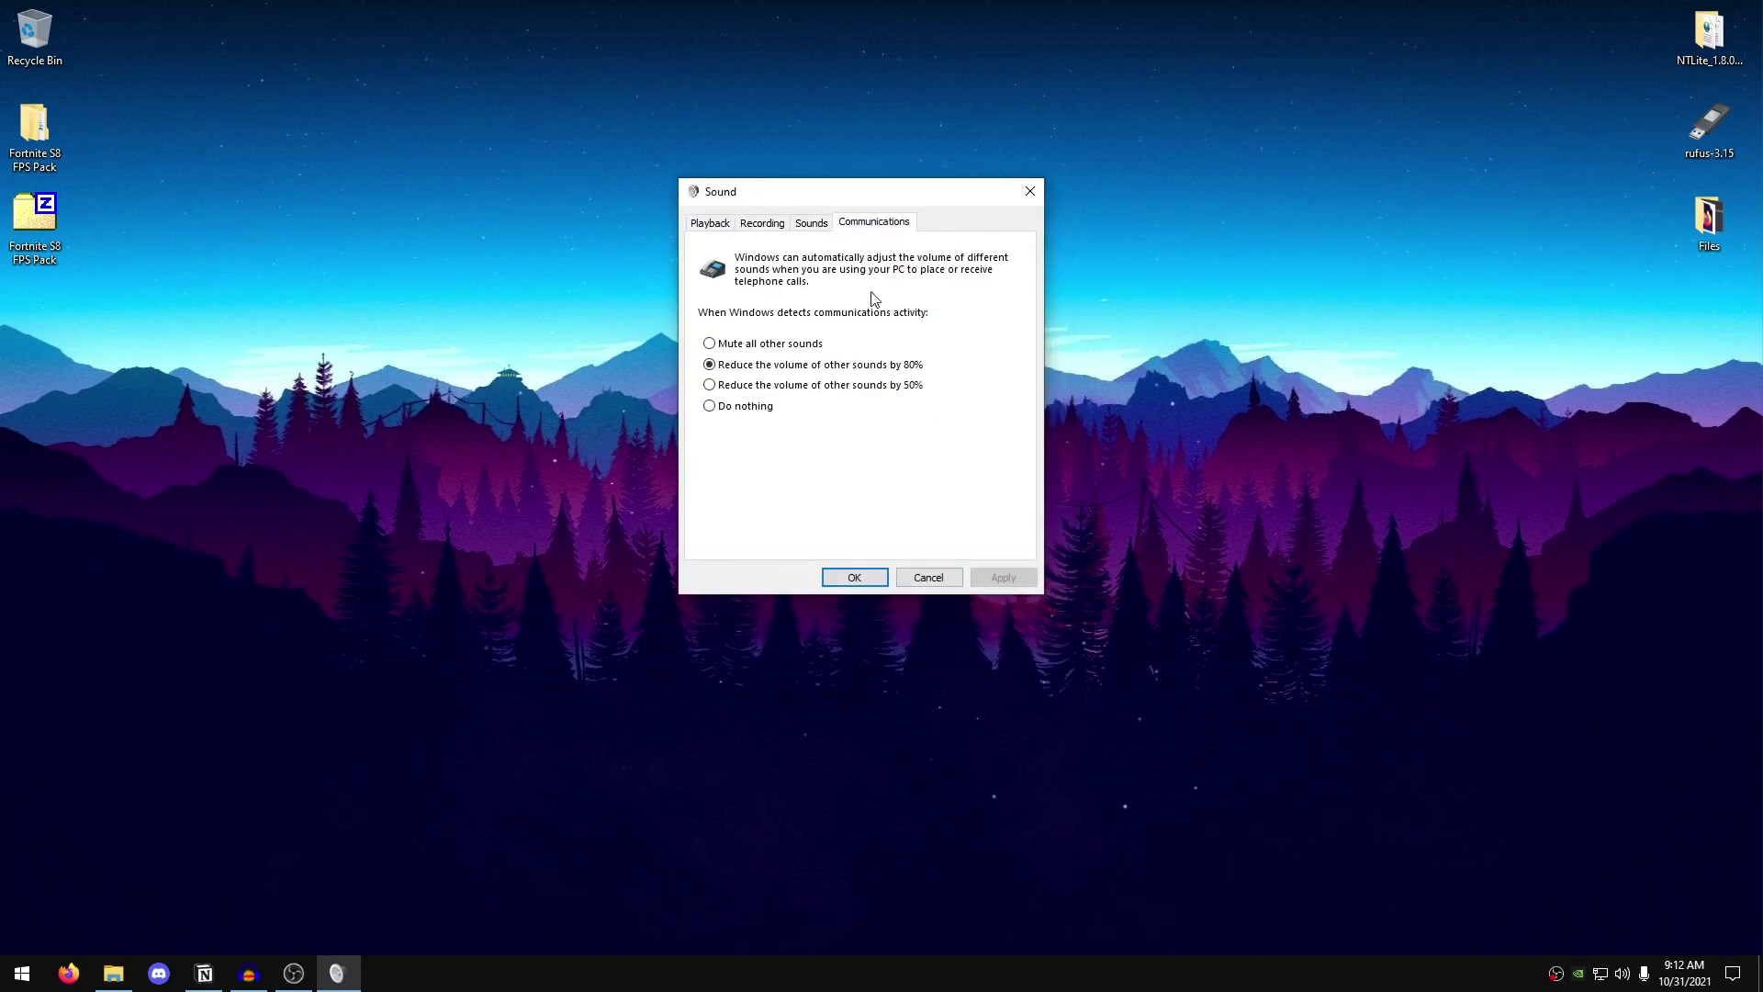
{"action": "left_click", "coordinate": [749, 408]}
{"action": "left_click", "coordinate": [1003, 577]}
{"action": "left_click", "coordinate": [863, 577]}
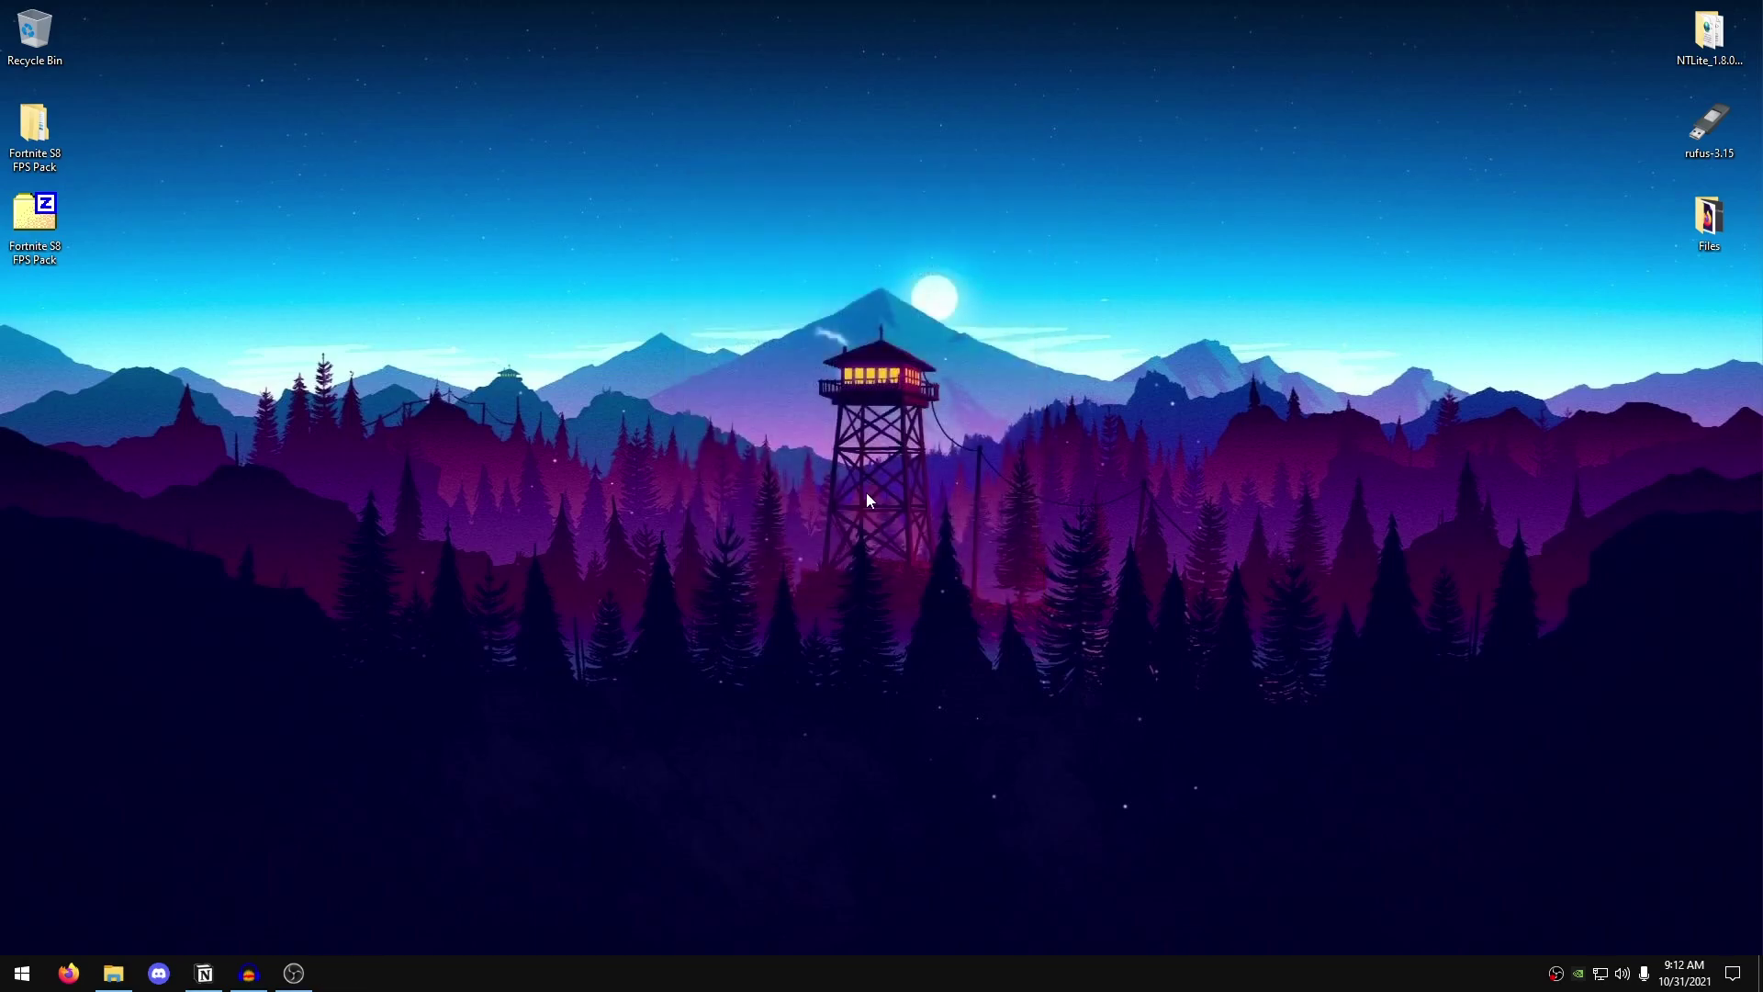